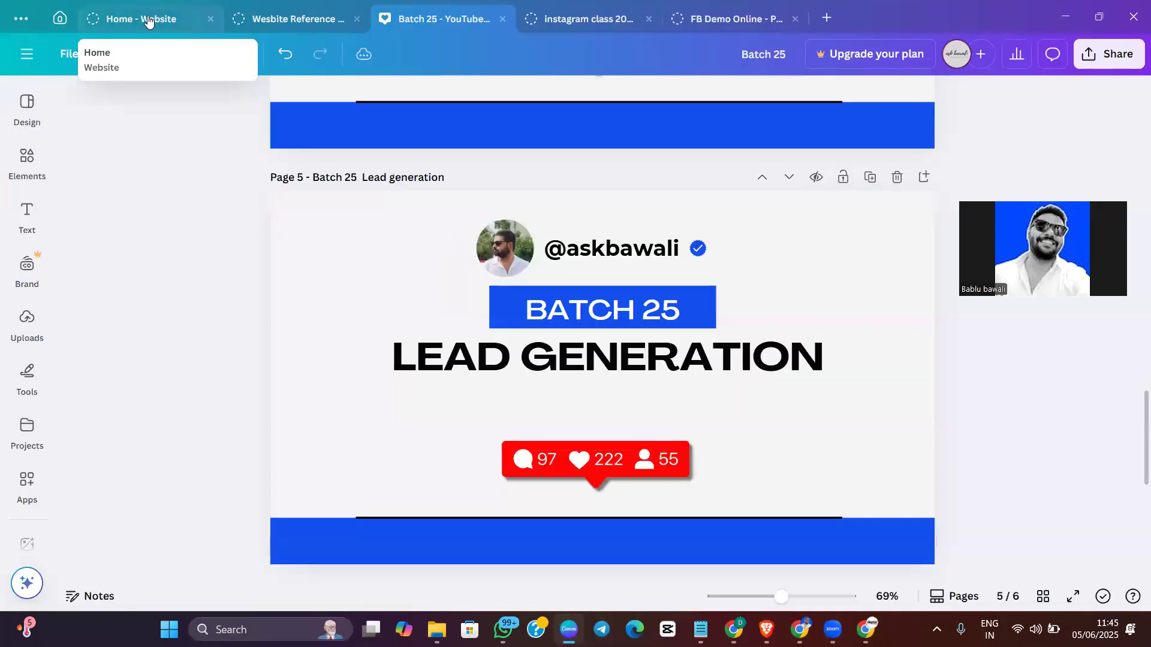
# Open the Untitled Design presentation from the recent designs
pyautogui.click(144, 20)
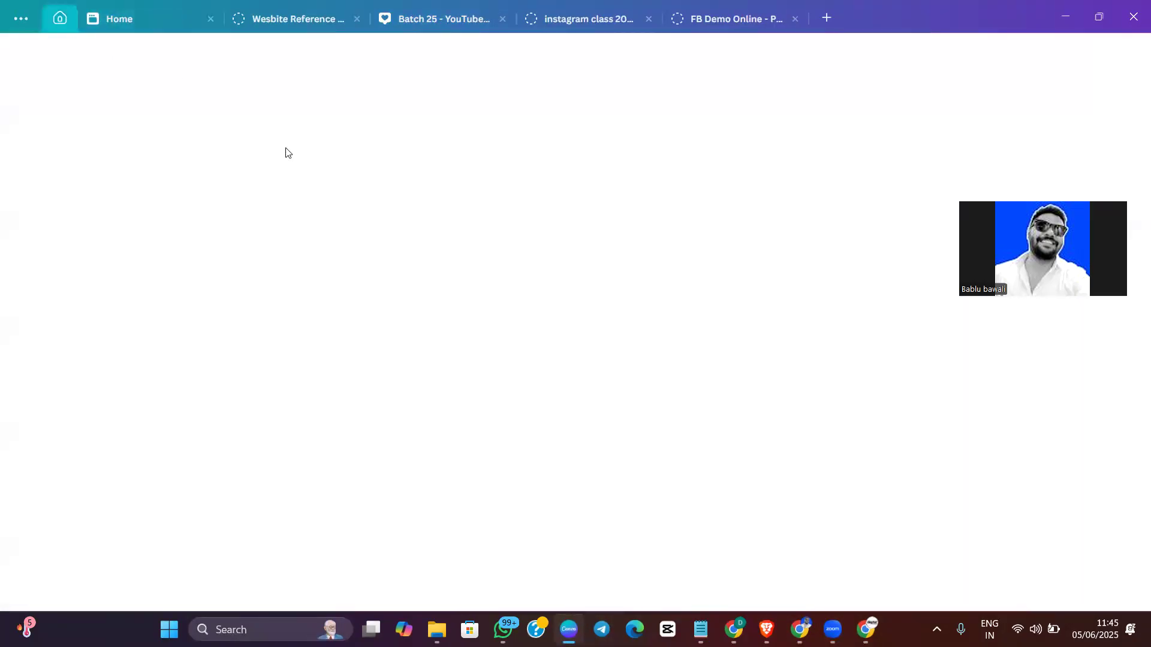
pyautogui.scroll(-6, 296, 290)
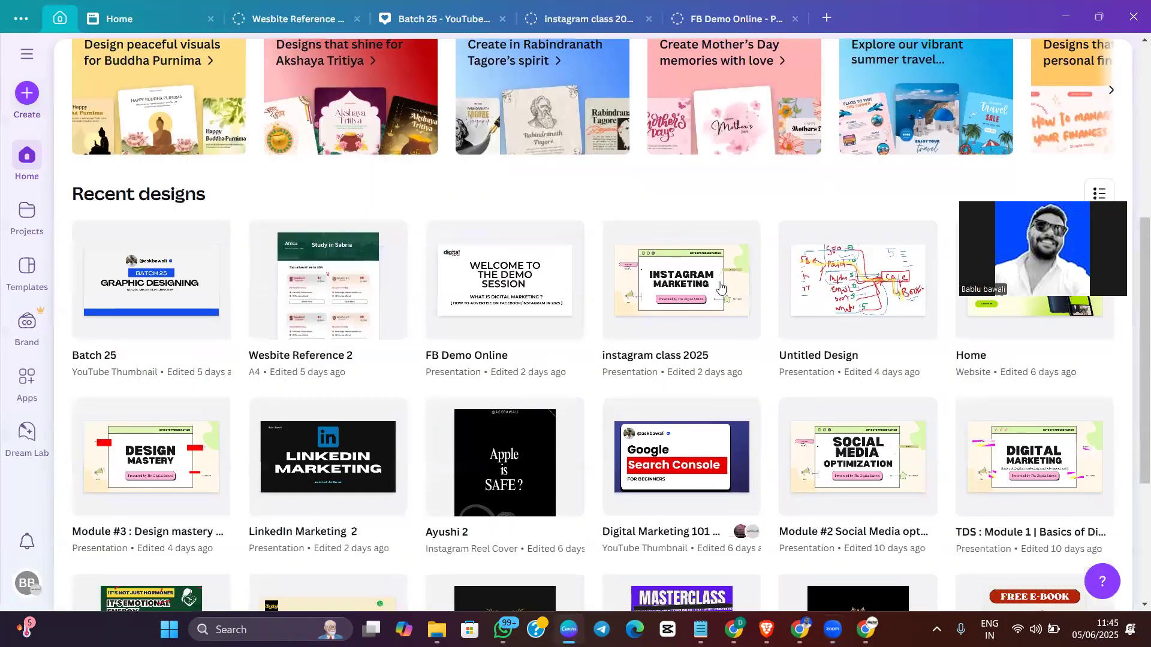
pyautogui.click(879, 274)
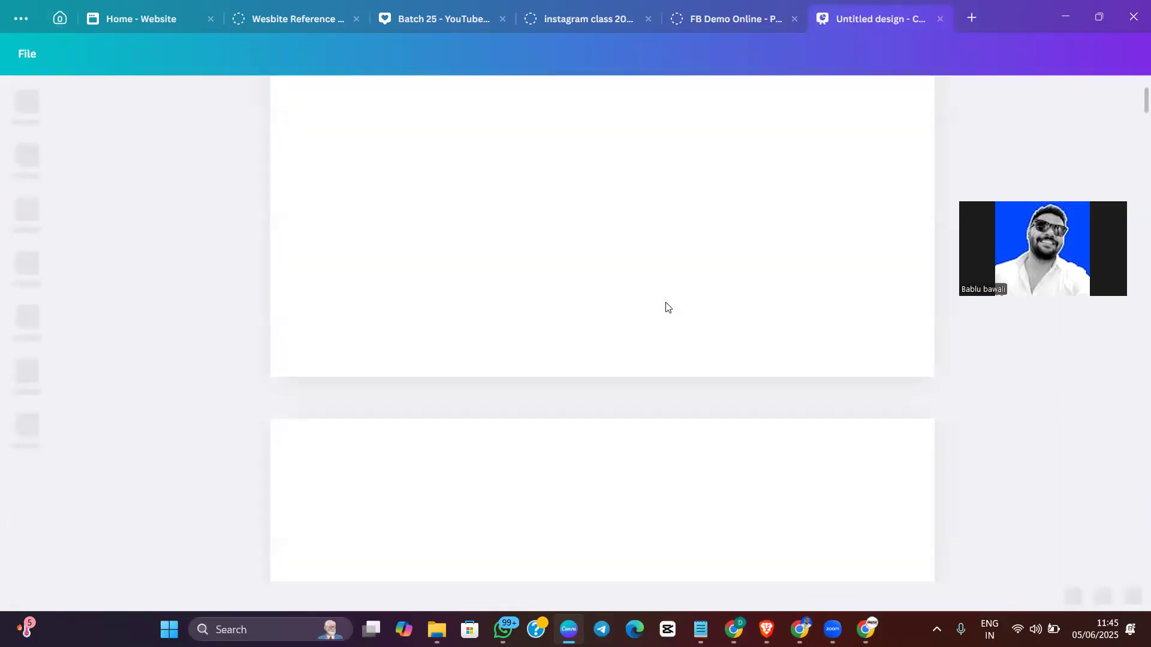
# Delete all the handwritten strokes on page 2
pyautogui.scroll(-4, 804, 316)
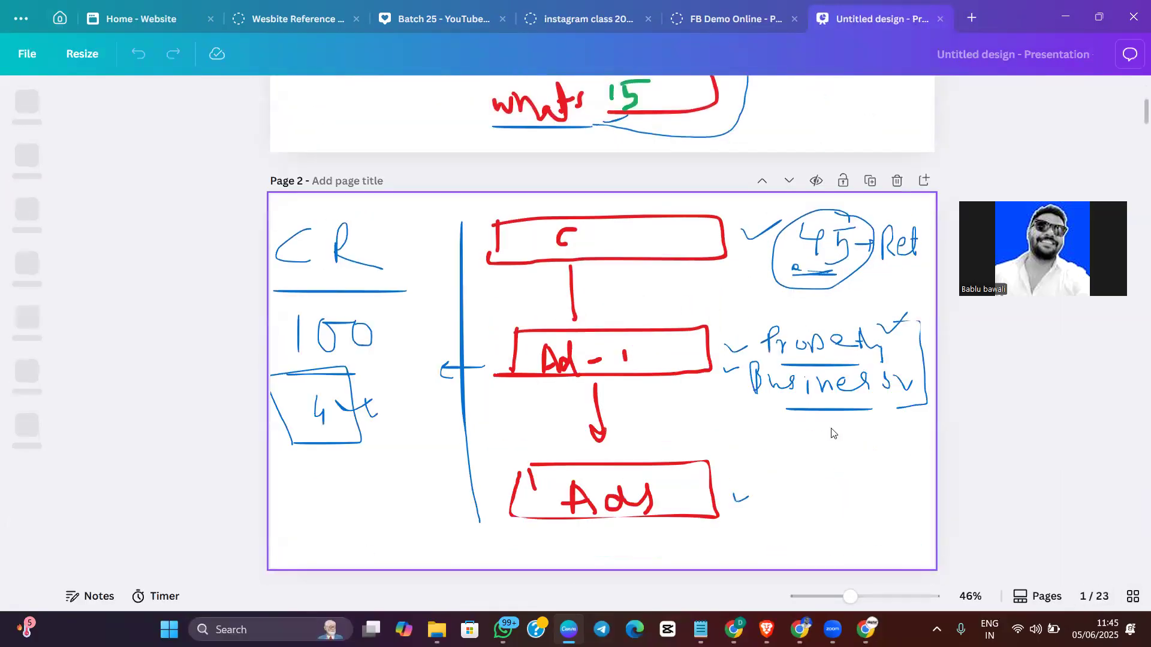
pyautogui.click(851, 501)
pyautogui.hotkey('ctrl', 'a')
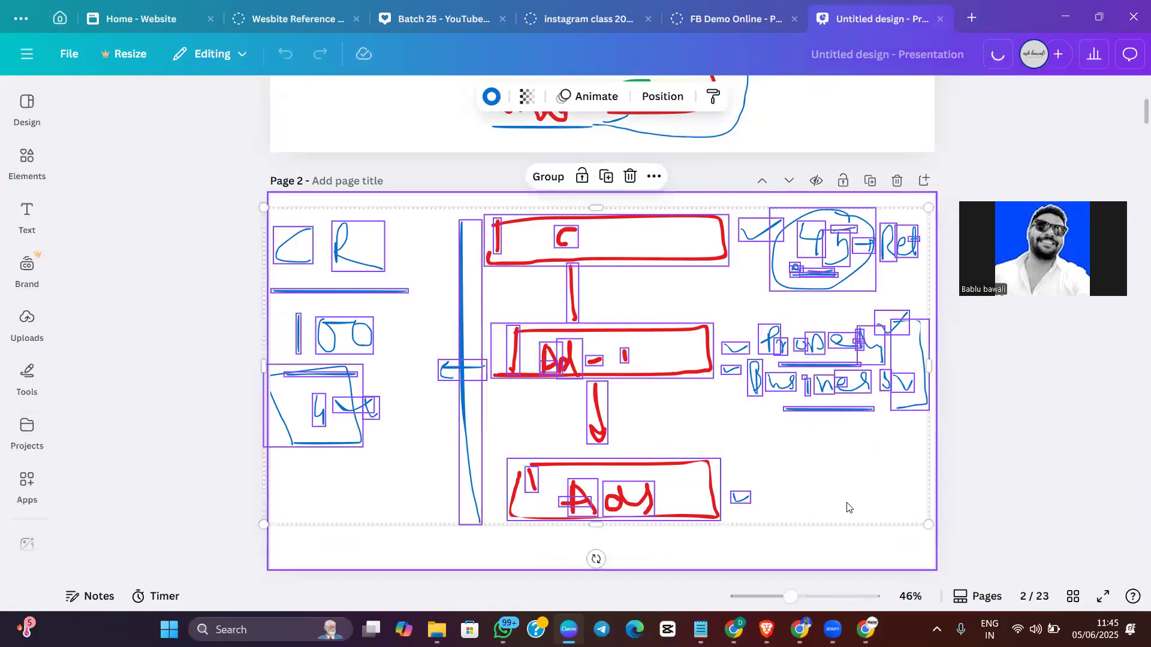
pyautogui.press('Delete')
# Draw three boxes stacked down page 2 with the red pen, each containing the number 100
pyautogui.click(24, 375)
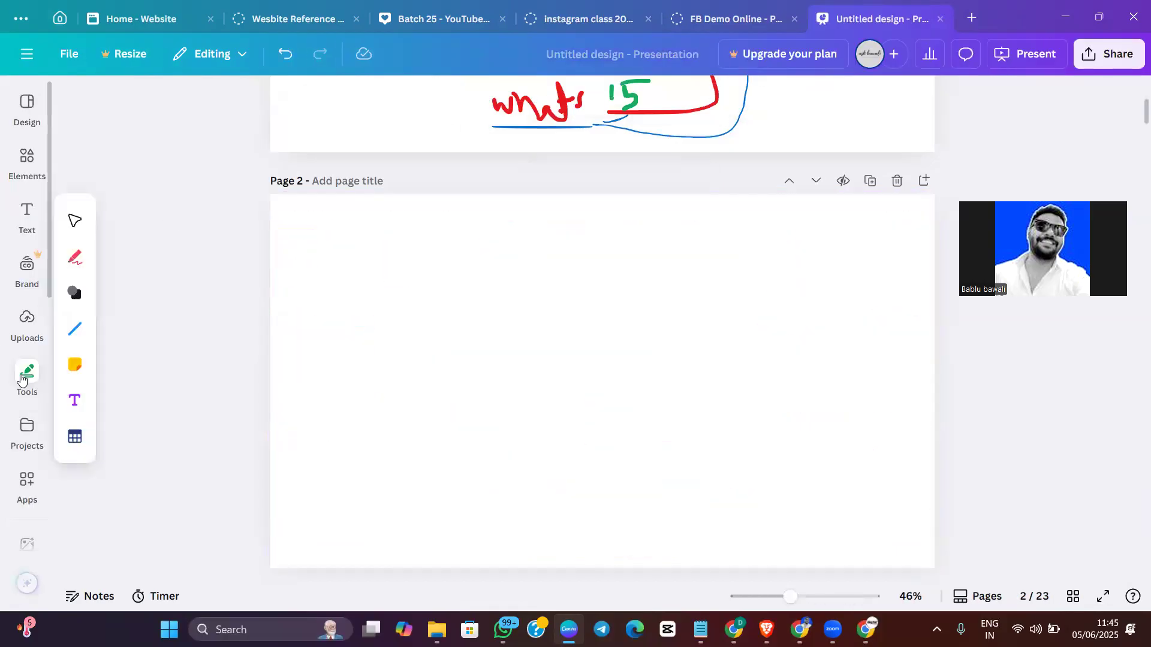
pyautogui.click(74, 257)
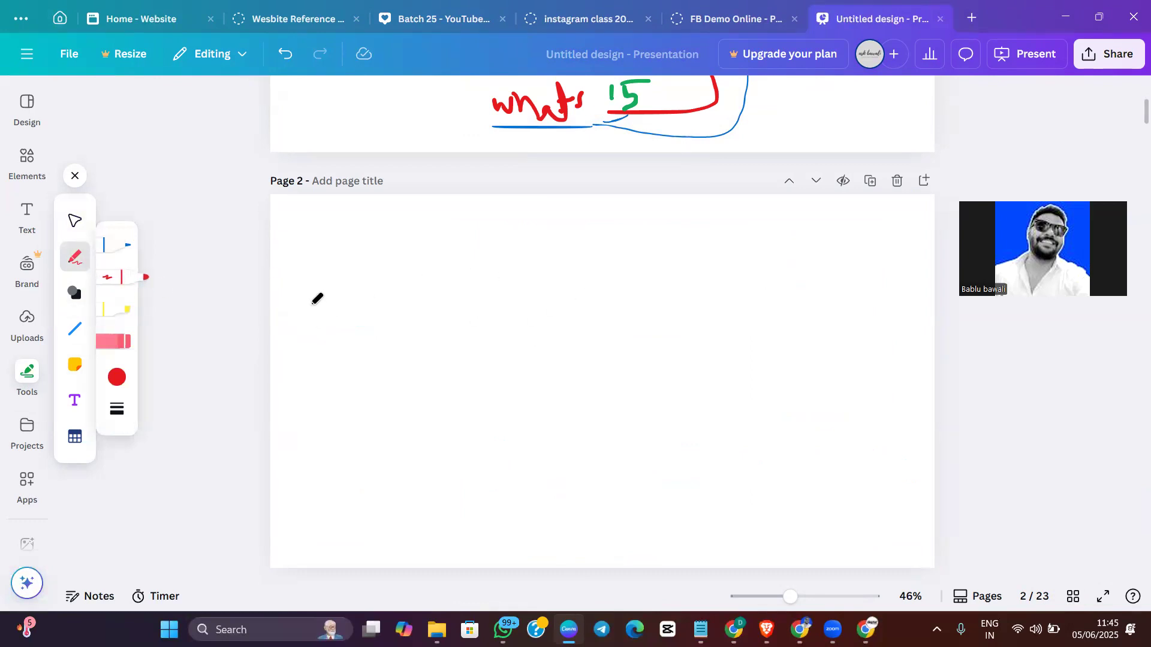
pyautogui.moveTo(330, 328)
pyautogui.mouseDown()
pyautogui.moveTo(324, 259)
pyautogui.moveTo(470, 247)
pyautogui.moveTo(413, 337)
pyautogui.moveTo(336, 332)
pyautogui.mouseUp()
pyautogui.moveTo(353, 292)
pyautogui.mouseDown()
pyautogui.moveTo(355, 327)
pyautogui.moveTo(427, 279)
pyautogui.moveTo(415, 288)
pyautogui.mouseUp()
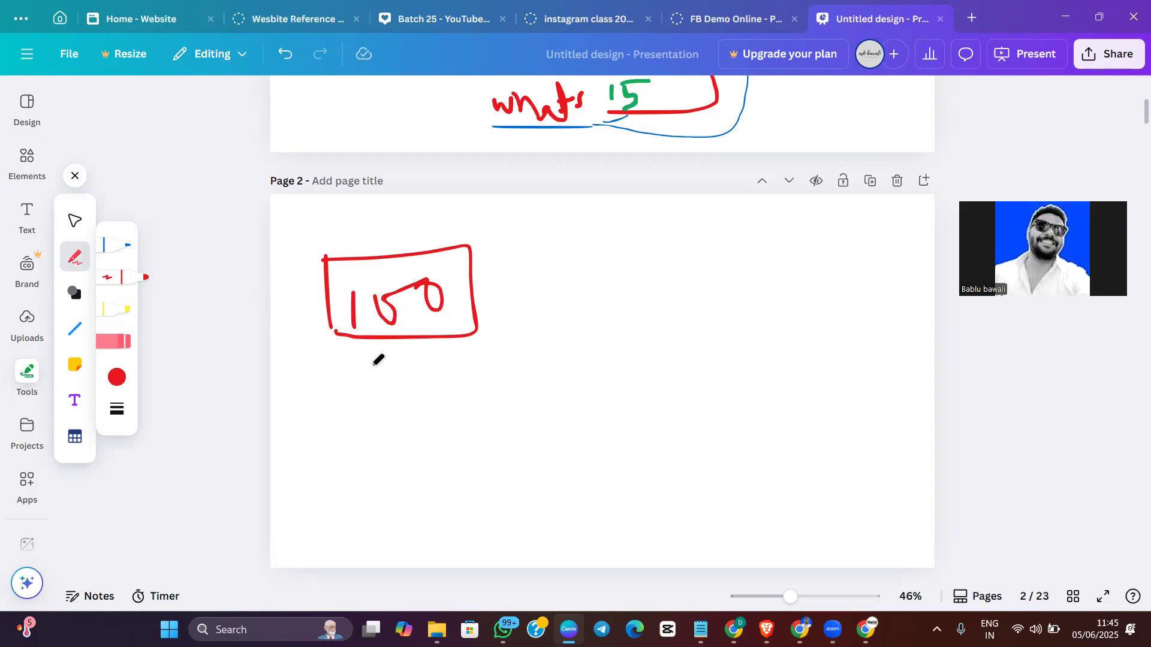
pyautogui.moveTo(325, 323); pyautogui.dragTo(337, 333)
pyautogui.moveTo(331, 384)
pyautogui.mouseDown()
pyautogui.moveTo(333, 445)
pyautogui.moveTo(529, 344)
pyautogui.moveTo(422, 457)
pyautogui.moveTo(334, 440)
pyautogui.mouseUp()
pyautogui.moveTo(384, 413)
pyautogui.mouseDown()
pyautogui.moveTo(376, 441)
pyautogui.moveTo(434, 421)
pyautogui.moveTo(491, 430)
pyautogui.moveTo(460, 415)
pyautogui.mouseUp()
pyautogui.moveTo(354, 493); pyautogui.dragTo(354, 549)
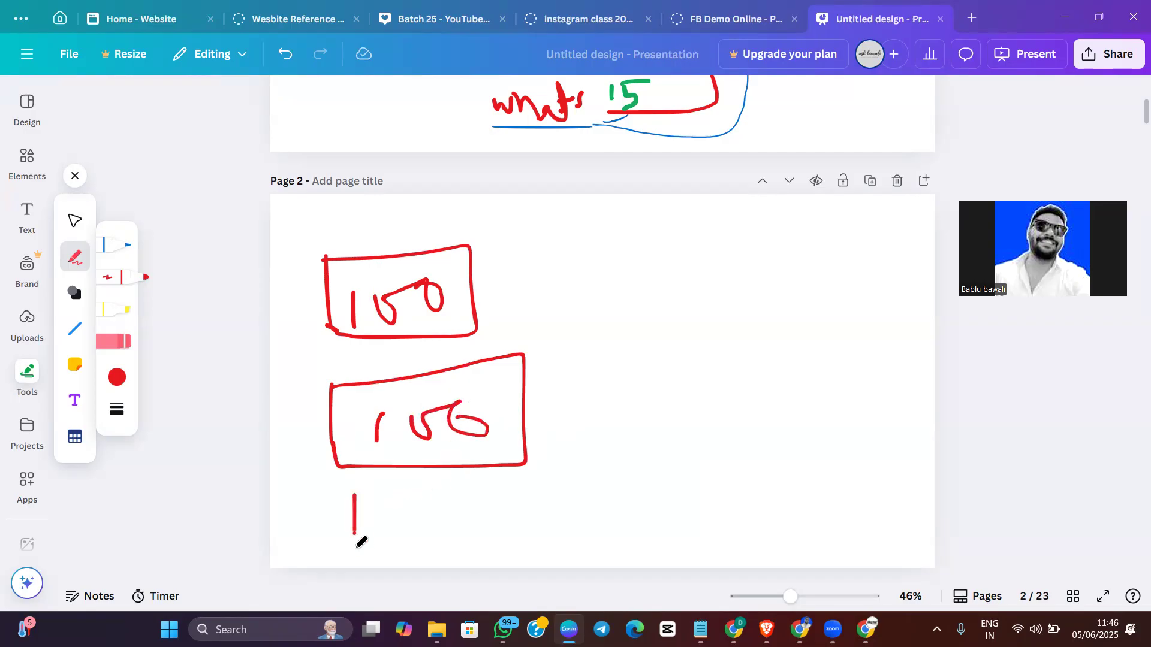
pyautogui.moveTo(349, 506); pyautogui.dragTo(537, 503)
pyautogui.moveTo(536, 547)
pyautogui.mouseDown()
pyautogui.moveTo(373, 558)
pyautogui.moveTo(356, 537)
pyautogui.moveTo(429, 530)
pyautogui.moveTo(448, 501)
pyautogui.mouseUp()
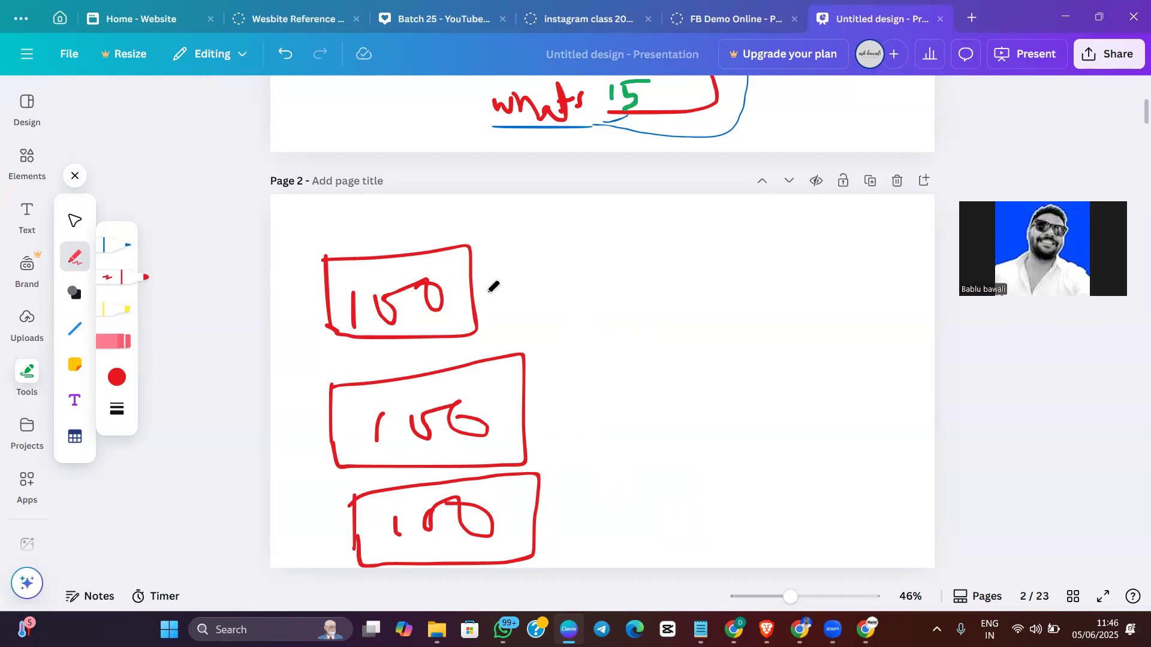
# Add a blank page after page 2 and draw a red funnel on it, divided by two horizontal lines
pyautogui.click(929, 183)
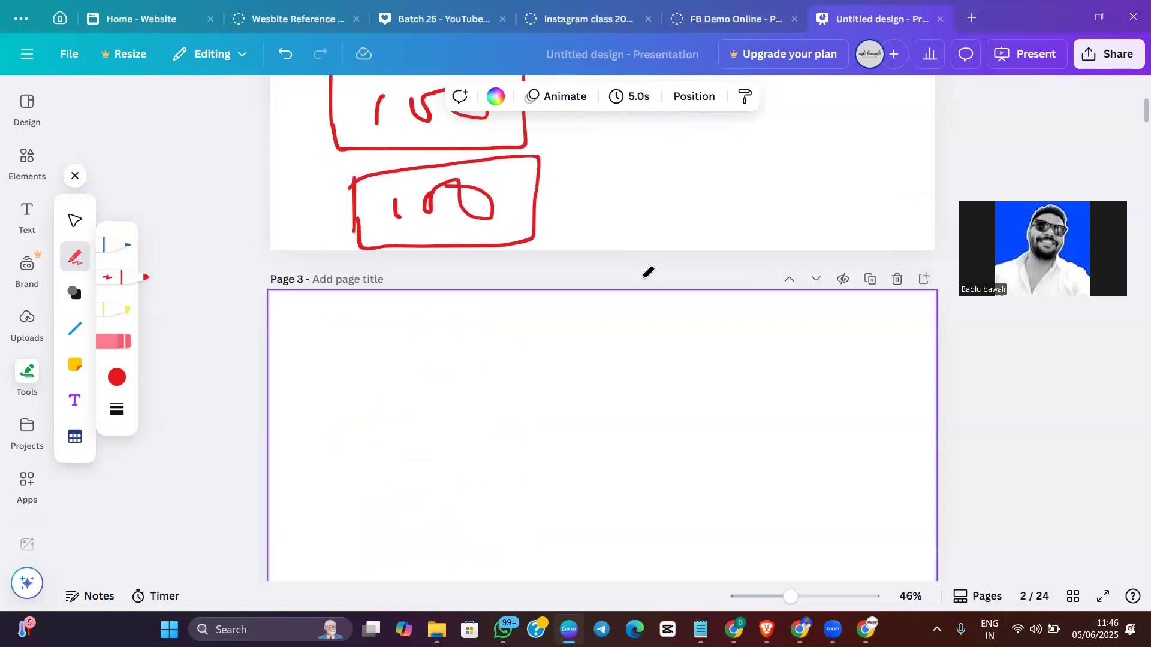
pyautogui.moveTo(319, 238)
pyautogui.mouseDown()
pyautogui.moveTo(457, 331)
pyautogui.moveTo(529, 537)
pyautogui.mouseUp()
pyautogui.moveTo(681, 253)
pyautogui.mouseDown()
pyautogui.moveTo(570, 324)
pyautogui.moveTo(588, 533)
pyautogui.moveTo(520, 555)
pyautogui.moveTo(567, 535)
pyautogui.mouseUp()
pyautogui.moveTo(305, 304); pyautogui.dragTo(726, 297)
pyautogui.moveTo(407, 412); pyautogui.dragTo(678, 402)
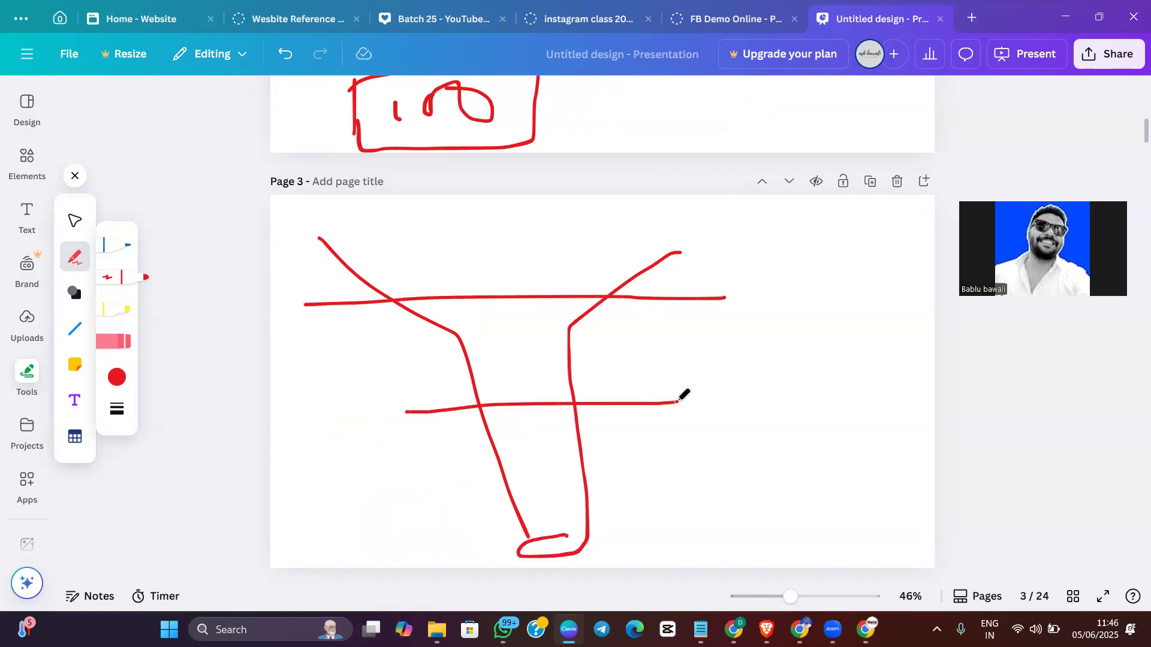
# Label the funnel's three levels from top to bottom as AW, Con and Sales
pyautogui.moveTo(399, 254)
pyautogui.mouseDown()
pyautogui.moveTo(404, 236)
pyautogui.moveTo(467, 267)
pyautogui.moveTo(504, 221)
pyautogui.mouseUp()
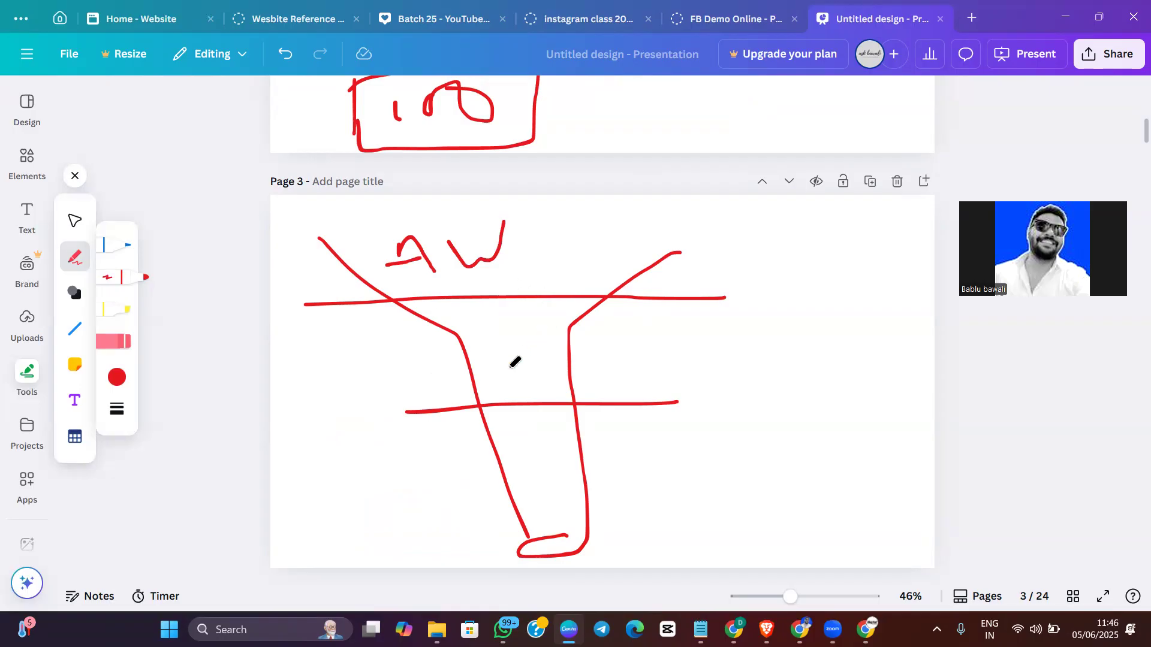
pyautogui.moveTo(498, 346); pyautogui.dragTo(550, 404)
pyautogui.moveTo(527, 445); pyautogui.dragTo(642, 493)
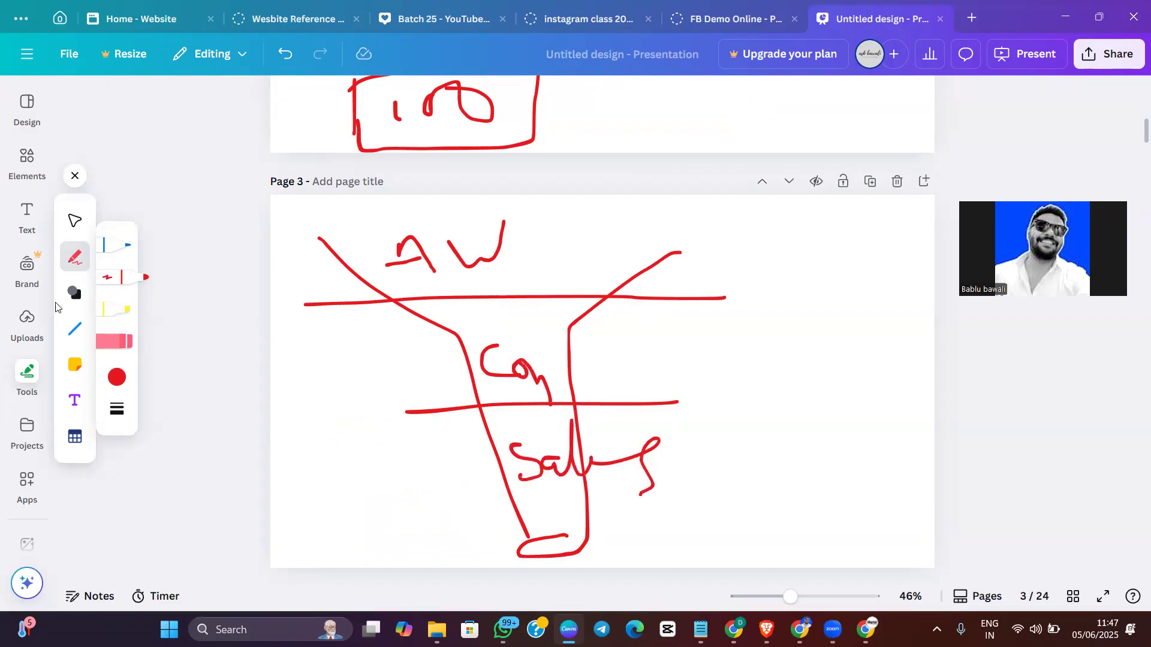
# Shade the funnel's AW level with the yellow highlighter
pyautogui.click(117, 309)
pyautogui.moveTo(368, 229)
pyautogui.mouseDown()
pyautogui.moveTo(591, 223)
pyautogui.moveTo(457, 278)
pyautogui.moveTo(625, 270)
pyautogui.mouseUp()
pyautogui.moveTo(667, 222)
pyautogui.mouseDown()
pyautogui.moveTo(329, 246)
pyautogui.moveTo(604, 262)
pyautogui.mouseUp()
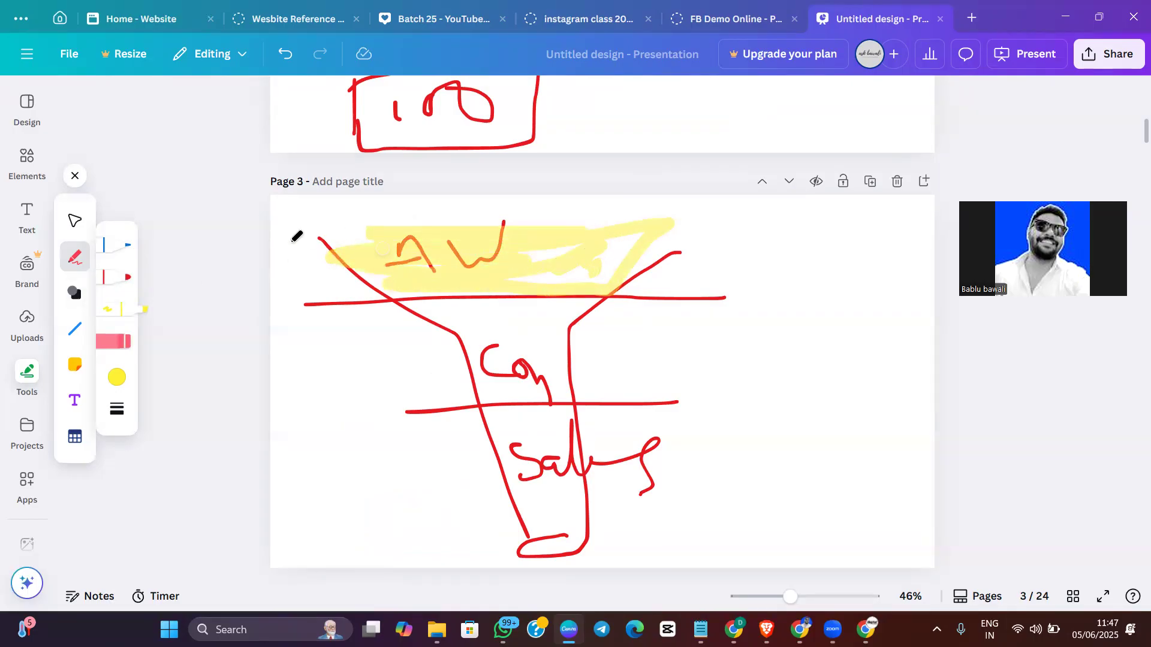
# Draw short red cross marks along the right edge of the funnel's Con level
pyautogui.click(129, 277)
pyautogui.moveTo(555, 310); pyautogui.dragTo(607, 319)
pyautogui.moveTo(551, 348)
pyautogui.mouseDown()
pyautogui.moveTo(582, 340)
pyautogui.moveTo(603, 379)
pyautogui.mouseUp()
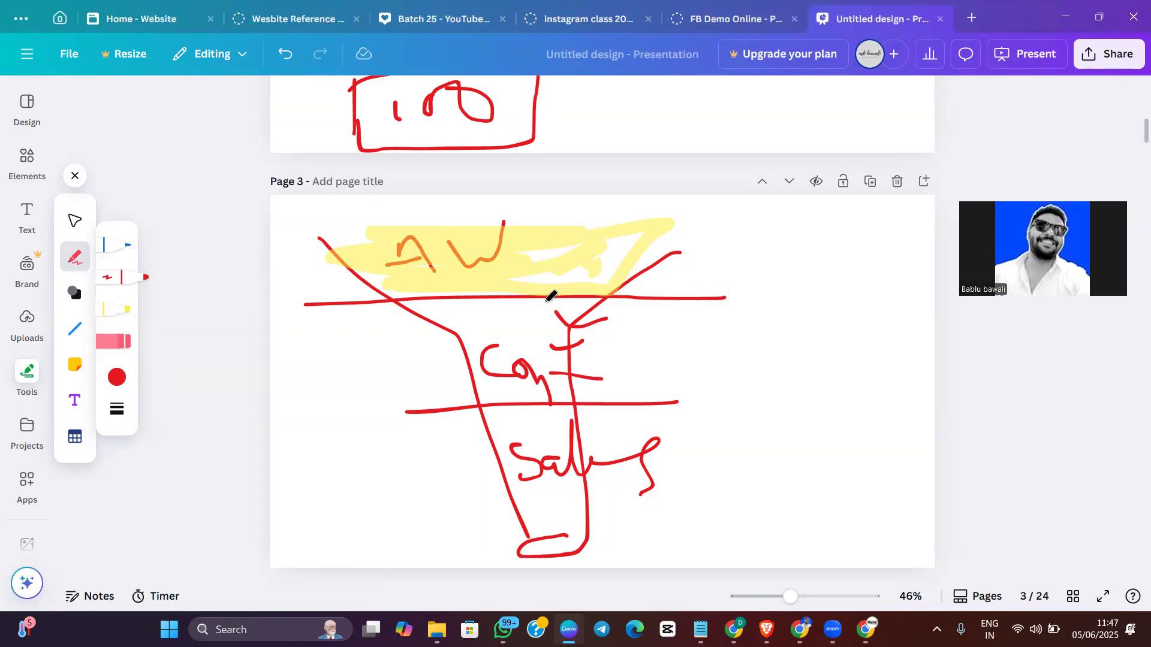
# Write a circled 100, a circled 20 and a boxed 5 in the funnel's levels, and 100 → 5 above a circled 95 beside it
pyautogui.moveTo(540, 223)
pyautogui.mouseDown()
pyautogui.moveTo(538, 249)
pyautogui.moveTo(573, 240)
pyautogui.mouseUp()
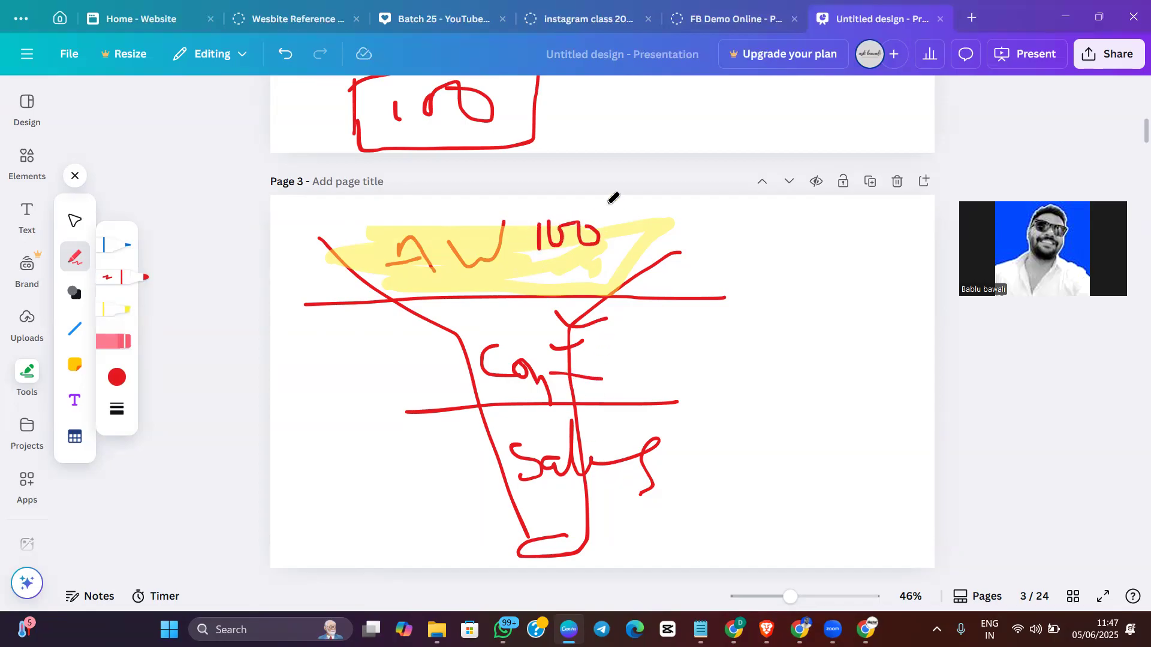
pyautogui.moveTo(616, 204); pyautogui.dragTo(624, 206)
pyautogui.moveTo(491, 316)
pyautogui.mouseDown()
pyautogui.moveTo(510, 332)
pyautogui.moveTo(548, 317)
pyautogui.mouseUp()
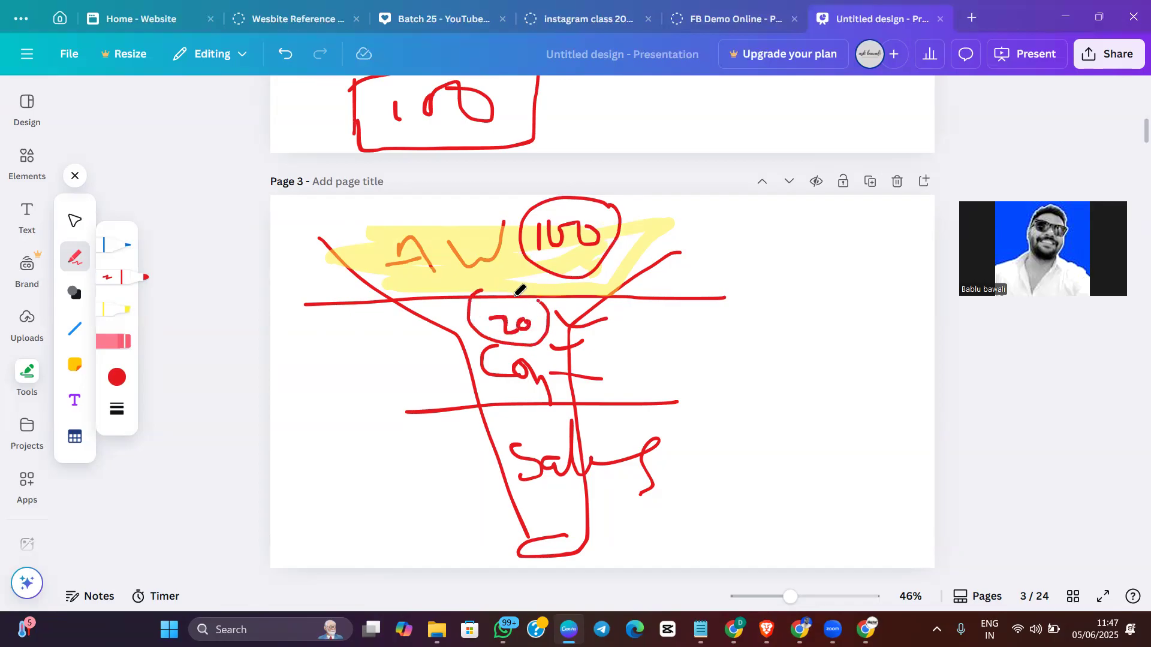
pyautogui.moveTo(558, 504)
pyautogui.mouseDown()
pyautogui.moveTo(562, 515)
pyautogui.moveTo(542, 532)
pyautogui.moveTo(586, 516)
pyautogui.moveTo(561, 496)
pyautogui.mouseUp()
pyautogui.moveTo(757, 390)
pyautogui.mouseDown()
pyautogui.moveTo(757, 439)
pyautogui.moveTo(801, 391)
pyautogui.moveTo(878, 408)
pyautogui.moveTo(874, 426)
pyautogui.moveTo(897, 409)
pyautogui.moveTo(893, 427)
pyautogui.moveTo(908, 390)
pyautogui.mouseUp()
pyautogui.moveTo(814, 469)
pyautogui.mouseDown()
pyautogui.moveTo(821, 506)
pyautogui.moveTo(839, 505)
pyautogui.moveTo(866, 470)
pyautogui.moveTo(828, 527)
pyautogui.moveTo(875, 449)
pyautogui.moveTo(864, 451)
pyautogui.mouseUp()
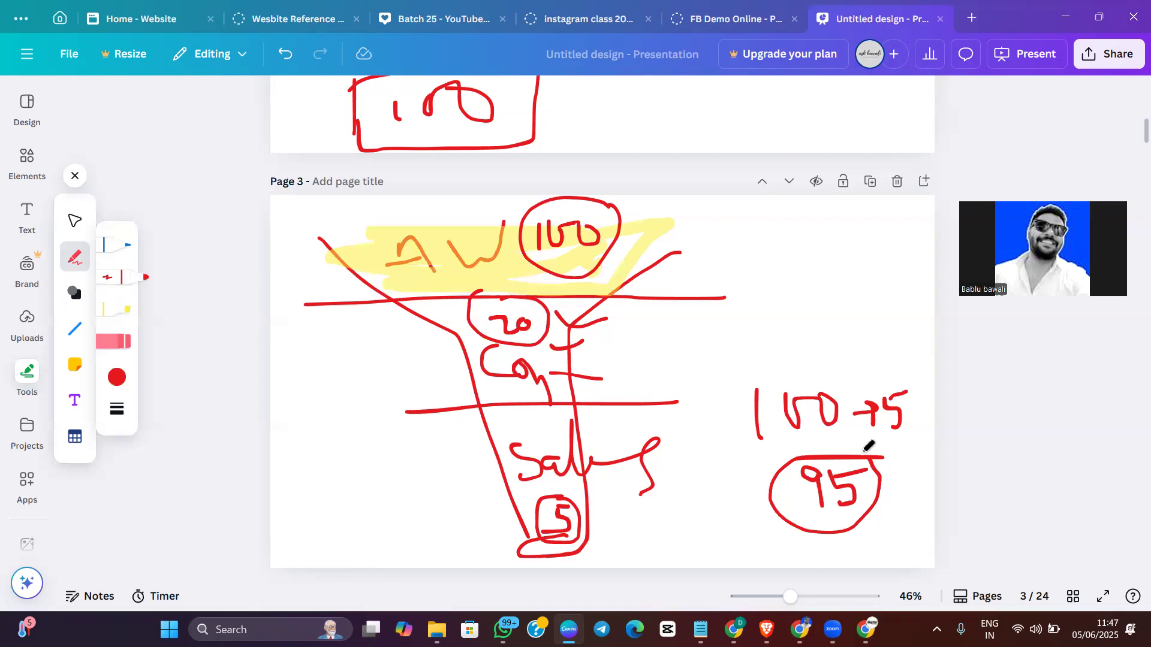
# Write a circled 4K, a boxed 1000, a circled 10 and a circled 990 to the left of the funnel
pyautogui.moveTo(312, 490)
pyautogui.mouseDown()
pyautogui.moveTo(328, 545)
pyautogui.moveTo(336, 514)
pyautogui.moveTo(368, 510)
pyautogui.moveTo(307, 477)
pyautogui.moveTo(380, 536)
pyautogui.moveTo(363, 479)
pyautogui.mouseUp()
pyautogui.click(346, 492)
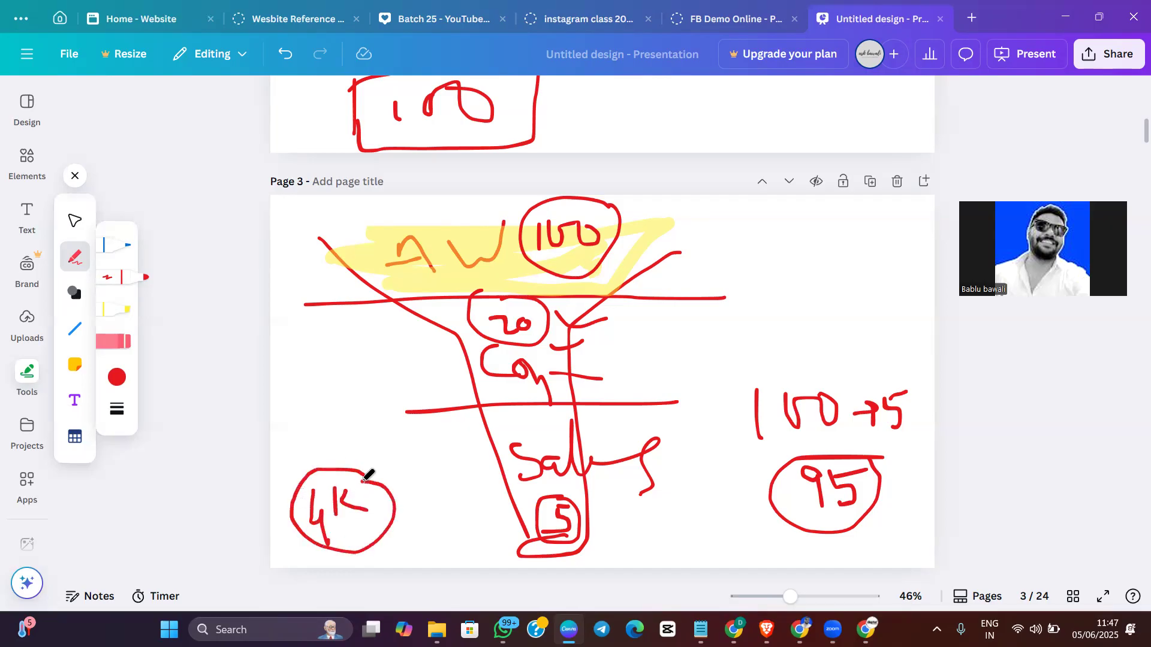
pyautogui.moveTo(335, 205)
pyautogui.mouseDown()
pyautogui.moveTo(346, 274)
pyautogui.moveTo(271, 303)
pyautogui.moveTo(319, 201)
pyautogui.moveTo(258, 186)
pyautogui.mouseUp()
pyautogui.moveTo(282, 246)
pyautogui.mouseDown()
pyautogui.moveTo(282, 264)
pyautogui.moveTo(304, 246)
pyautogui.moveTo(331, 247)
pyautogui.mouseUp()
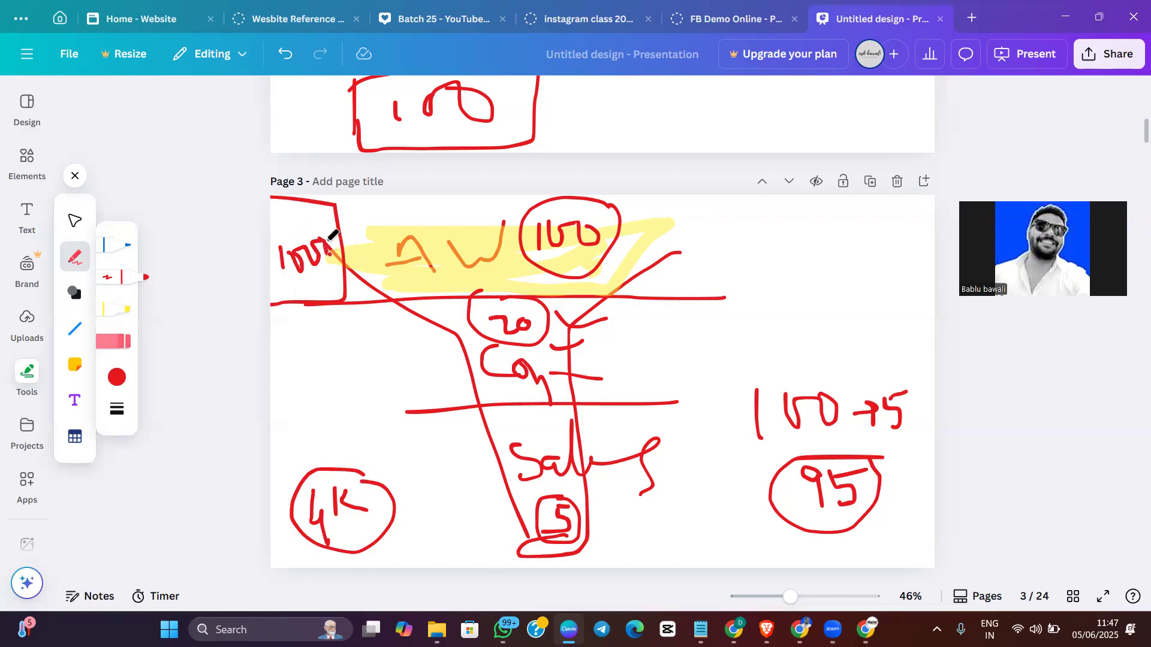
pyautogui.moveTo(418, 520)
pyautogui.mouseDown()
pyautogui.moveTo(420, 555)
pyautogui.moveTo(444, 534)
pyautogui.moveTo(433, 549)
pyautogui.mouseUp()
pyautogui.moveTo(435, 504); pyautogui.dragTo(441, 543)
pyautogui.moveTo(316, 359)
pyautogui.mouseDown()
pyautogui.moveTo(299, 366)
pyautogui.moveTo(318, 393)
pyautogui.moveTo(350, 387)
pyautogui.moveTo(365, 362)
pyautogui.moveTo(298, 346)
pyautogui.moveTo(412, 370)
pyautogui.moveTo(378, 341)
pyautogui.mouseUp()
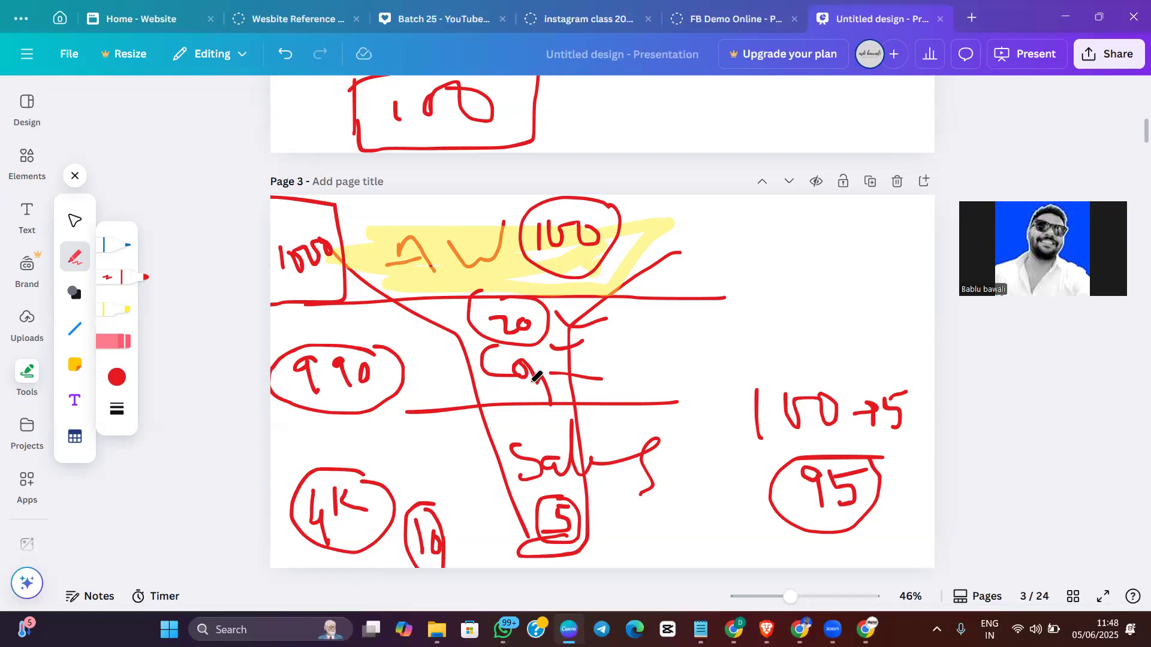
# Draw an arrow from Sales to an underlined "Add to Cart" note, and write 10 % and an underlined EMI near it
pyautogui.moveTo(557, 436)
pyautogui.mouseDown()
pyautogui.moveTo(607, 389)
pyautogui.moveTo(617, 404)
pyautogui.moveTo(640, 390)
pyautogui.moveTo(689, 394)
pyautogui.moveTo(722, 360)
pyautogui.moveTo(748, 362)
pyautogui.moveTo(761, 339)
pyautogui.moveTo(835, 364)
pyautogui.mouseUp()
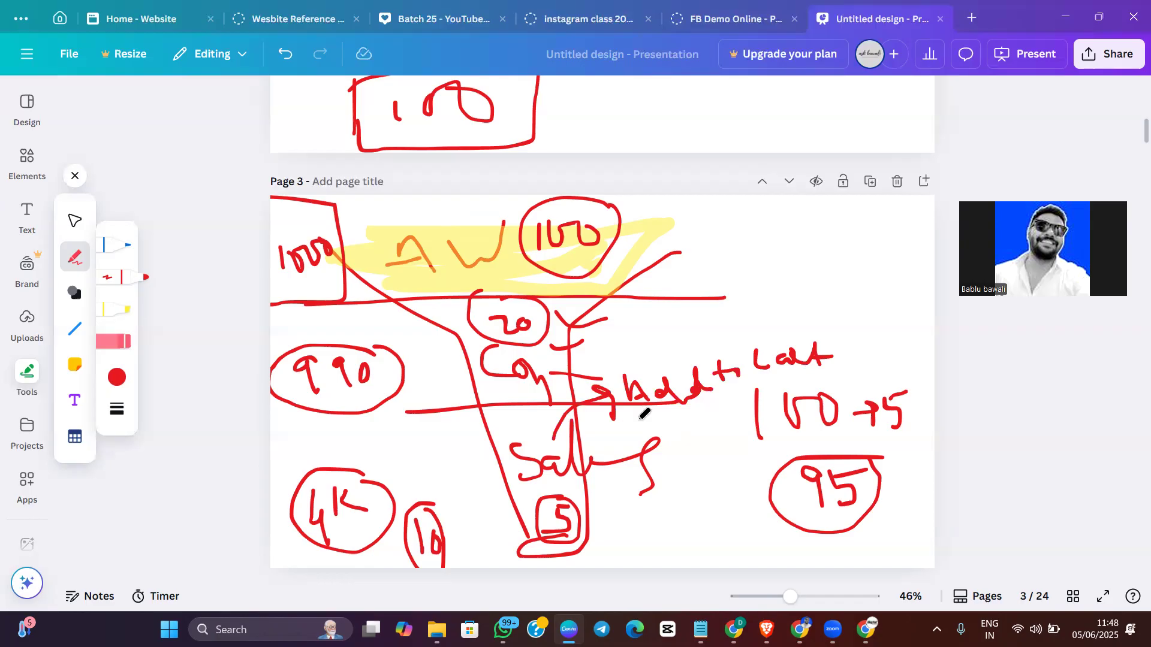
pyautogui.moveTo(639, 423); pyautogui.dragTo(827, 376)
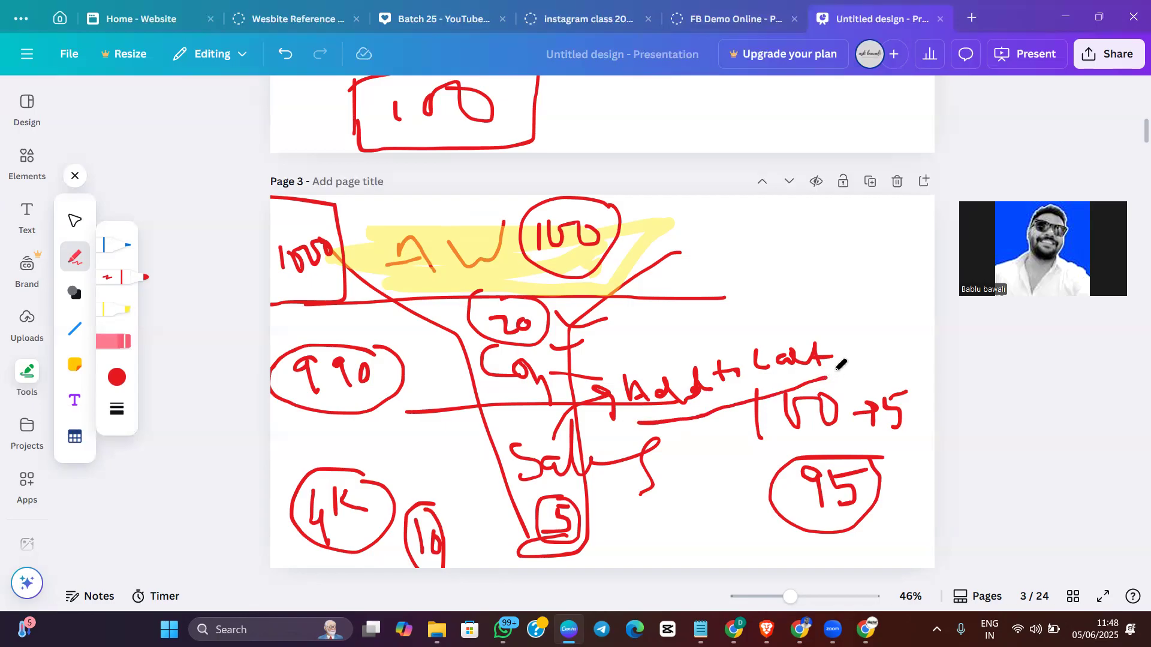
pyautogui.moveTo(853, 304)
pyautogui.mouseDown()
pyautogui.moveTo(853, 328)
pyautogui.moveTo(868, 327)
pyautogui.moveTo(863, 306)
pyautogui.moveTo(898, 327)
pyautogui.moveTo(857, 276)
pyautogui.moveTo(845, 282)
pyautogui.mouseUp()
pyautogui.click(889, 299)
pyautogui.click(912, 311)
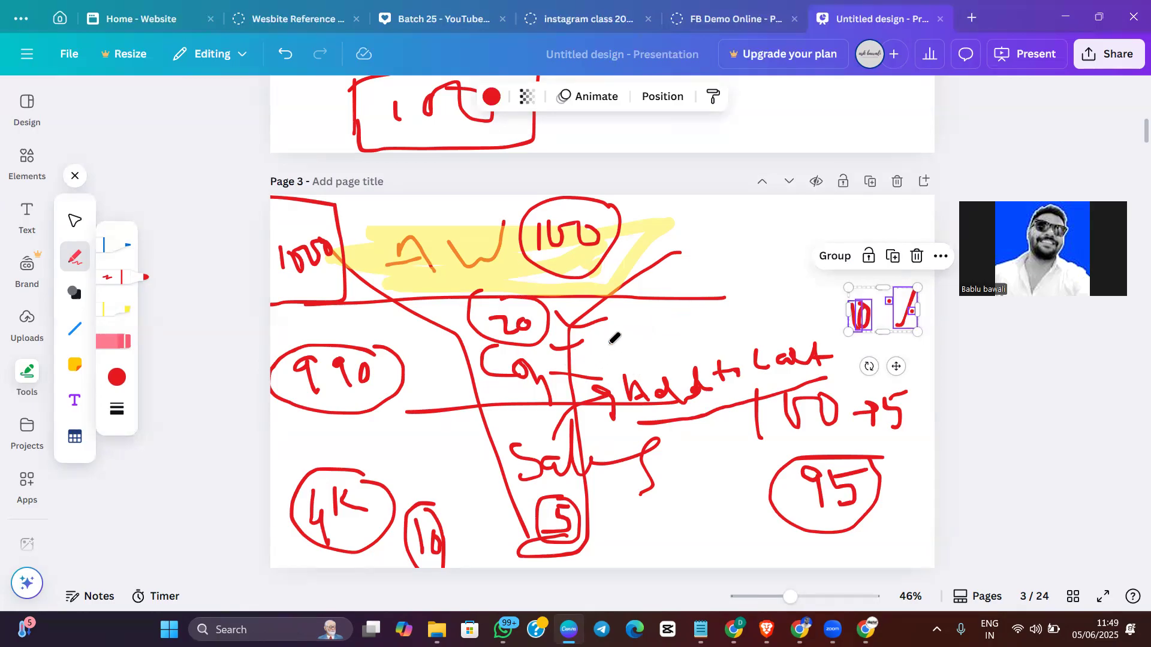
pyautogui.moveTo(631, 332)
pyautogui.mouseDown()
pyautogui.moveTo(641, 347)
pyautogui.moveTo(645, 326)
pyautogui.moveTo(696, 350)
pyautogui.mouseUp()
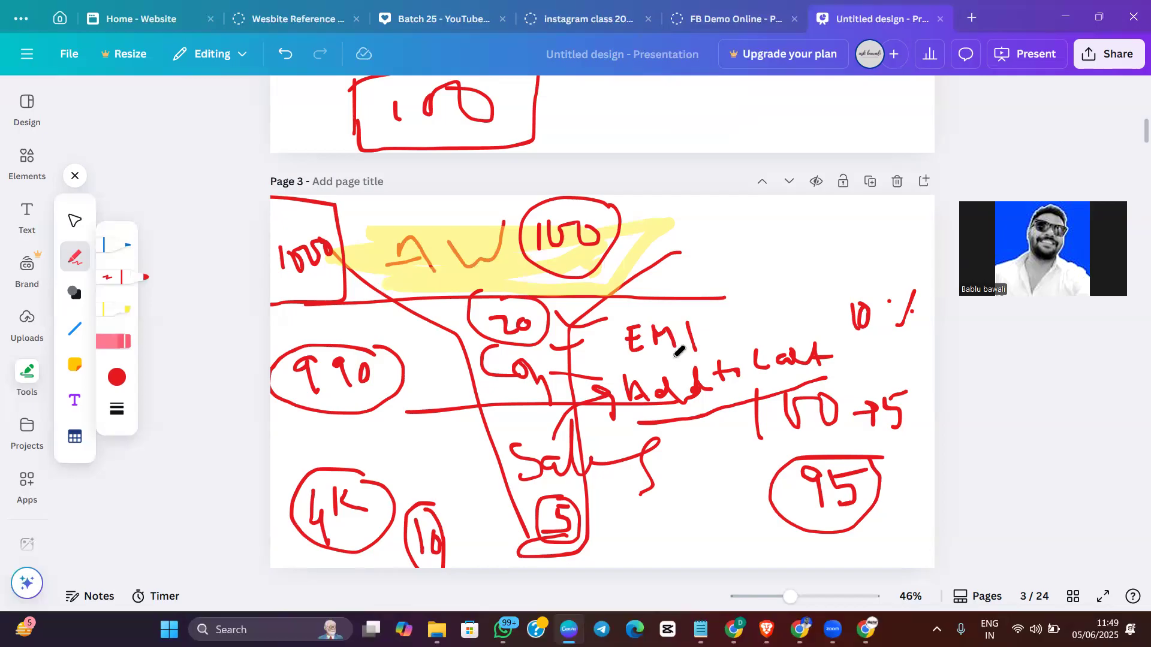
pyautogui.moveTo(629, 364); pyautogui.dragTo(650, 362)
# Mark the circled 990 with a V-shaped stroke, draw a downward arrow beside it, and add a stroke beside the circled 100
pyautogui.moveTo(342, 333); pyautogui.dragTo(357, 349)
pyautogui.moveTo(378, 333); pyautogui.dragTo(363, 351)
pyautogui.moveTo(407, 381); pyautogui.dragTo(409, 422)
pyautogui.moveTo(399, 413)
pyautogui.mouseDown()
pyautogui.moveTo(411, 426)
pyautogui.moveTo(425, 414)
pyautogui.mouseUp()
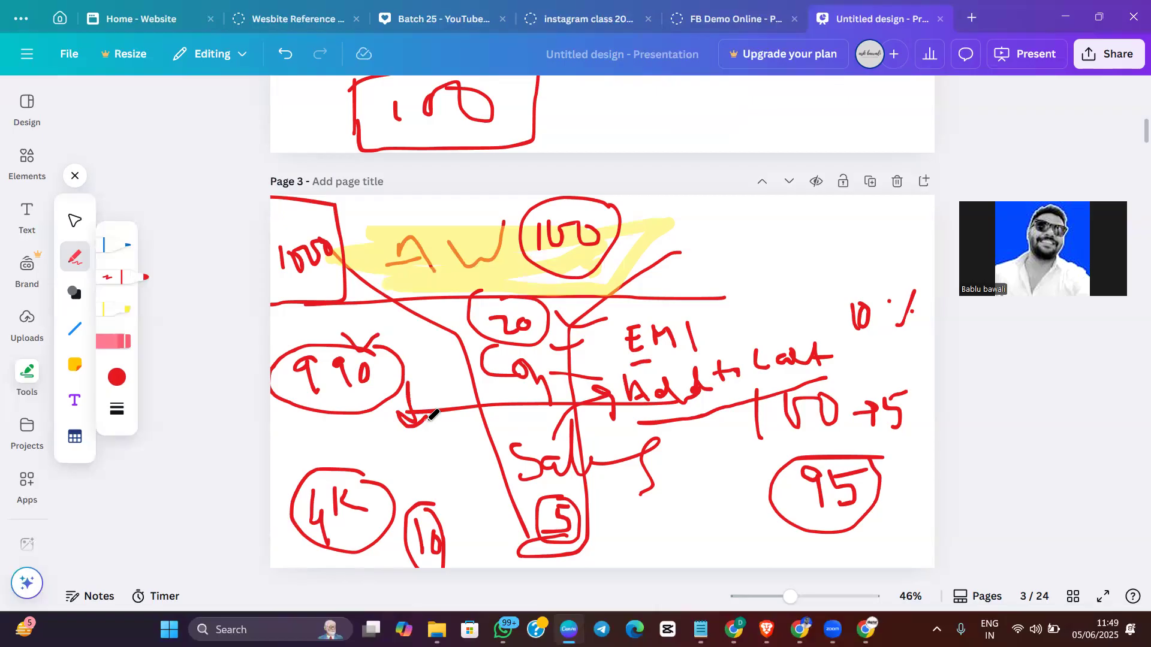
pyautogui.moveTo(629, 238); pyautogui.dragTo(680, 238)
# Add a blank page after page 3 and draw a circled 2 with an arrow pointing down to the left
pyautogui.click(930, 188)
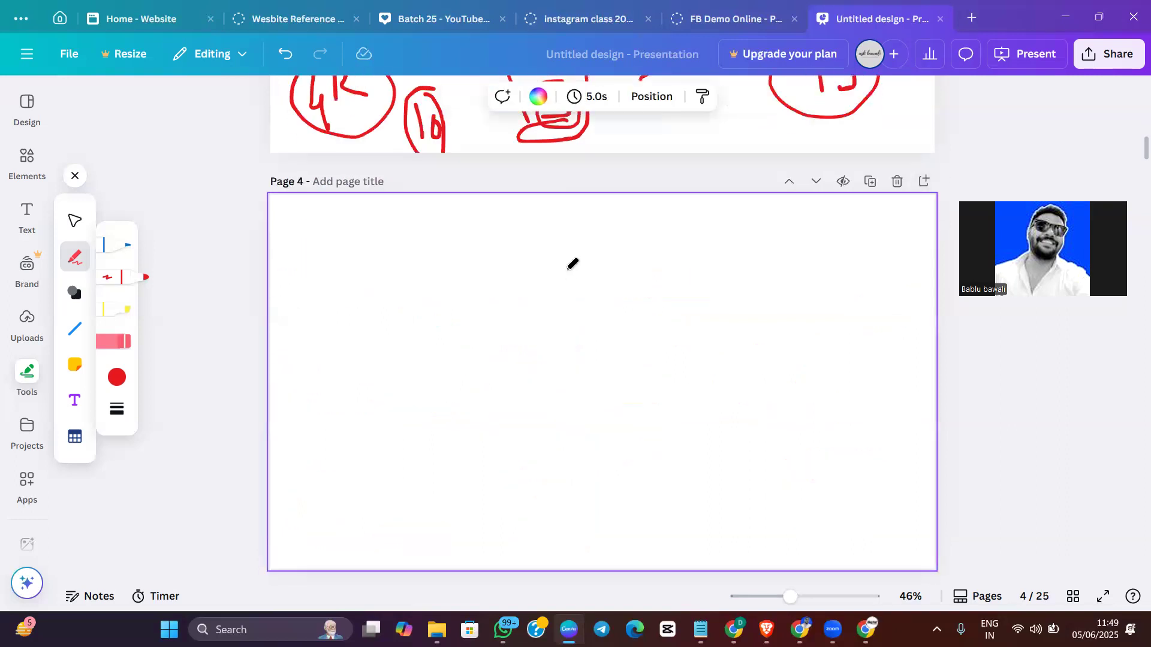
pyautogui.moveTo(515, 237)
pyautogui.mouseDown()
pyautogui.moveTo(530, 275)
pyautogui.moveTo(574, 289)
pyautogui.mouseUp()
pyautogui.moveTo(585, 229)
pyautogui.mouseDown()
pyautogui.moveTo(494, 216)
pyautogui.moveTo(585, 303)
pyautogui.moveTo(575, 221)
pyautogui.mouseUp()
pyautogui.moveTo(509, 303)
pyautogui.mouseDown()
pyautogui.moveTo(385, 387)
pyautogui.moveTo(386, 399)
pyautogui.moveTo(447, 393)
pyautogui.mouseUp()
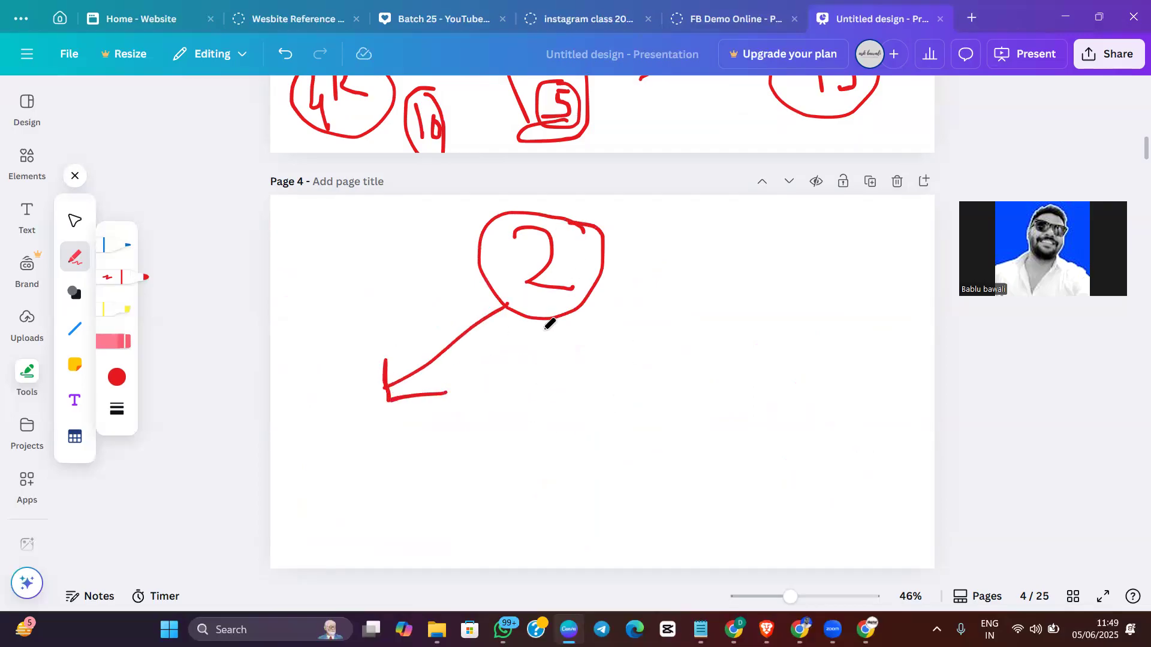
# Write "our sourse" with two arrow bullets under the left branch, then draw a right arrow leading to "Meta" and a dividing line
pyautogui.moveTo(320, 429)
pyautogui.mouseDown()
pyautogui.moveTo(325, 454)
pyautogui.moveTo(336, 434)
pyautogui.moveTo(381, 426)
pyautogui.moveTo(399, 425)
pyautogui.moveTo(408, 450)
pyautogui.moveTo(441, 419)
pyautogui.moveTo(503, 442)
pyautogui.moveTo(516, 420)
pyautogui.moveTo(511, 447)
pyautogui.moveTo(567, 424)
pyautogui.moveTo(572, 439)
pyautogui.mouseUp()
pyautogui.moveTo(582, 306)
pyautogui.mouseDown()
pyautogui.moveTo(711, 358)
pyautogui.moveTo(675, 369)
pyautogui.mouseUp()
pyautogui.moveTo(313, 499)
pyautogui.mouseDown()
pyautogui.moveTo(340, 497)
pyautogui.moveTo(330, 507)
pyautogui.moveTo(344, 539)
pyautogui.mouseUp()
pyautogui.moveTo(595, 364); pyautogui.dragTo(631, 535)
pyautogui.moveTo(661, 432)
pyautogui.mouseDown()
pyautogui.moveTo(660, 397)
pyautogui.moveTo(702, 444)
pyautogui.moveTo(725, 423)
pyautogui.moveTo(738, 432)
pyautogui.mouseUp()
pyautogui.moveTo(742, 376); pyautogui.dragTo(750, 432)
pyautogui.moveTo(739, 410)
pyautogui.mouseDown()
pyautogui.moveTo(784, 398)
pyautogui.moveTo(777, 415)
pyautogui.moveTo(810, 414)
pyautogui.mouseUp()
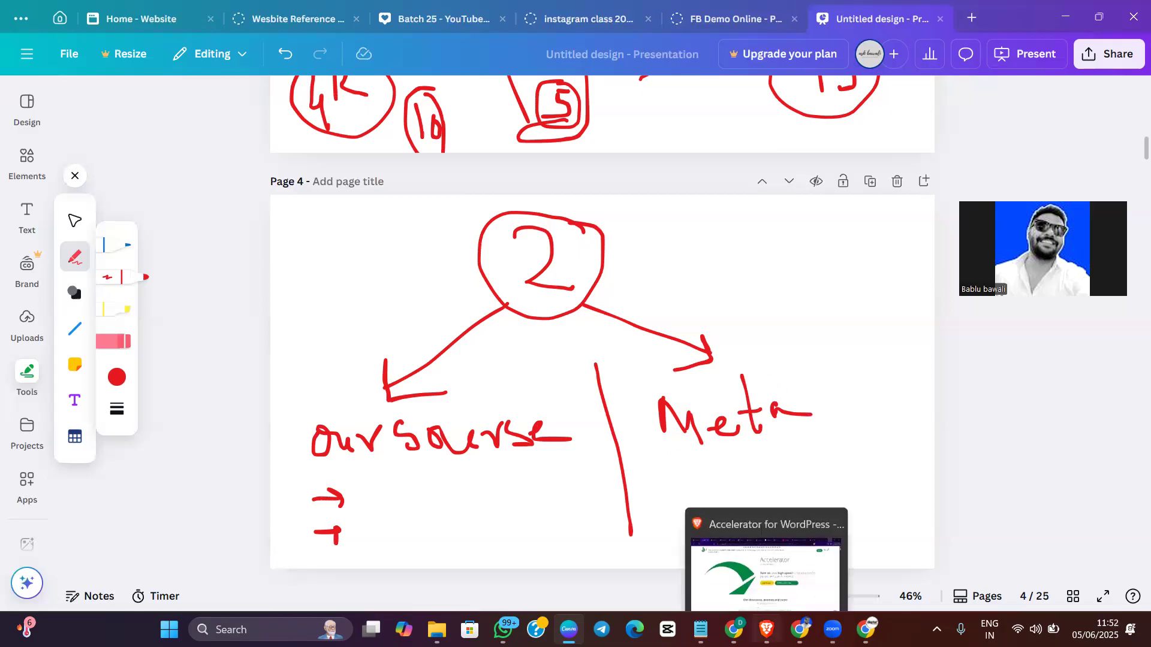
# Switch to Meta Ads Manager in Chrome and create a manual engagement campaign with the Engagement objective
pyautogui.moveTo(799, 629)
pyautogui.click(823, 574)
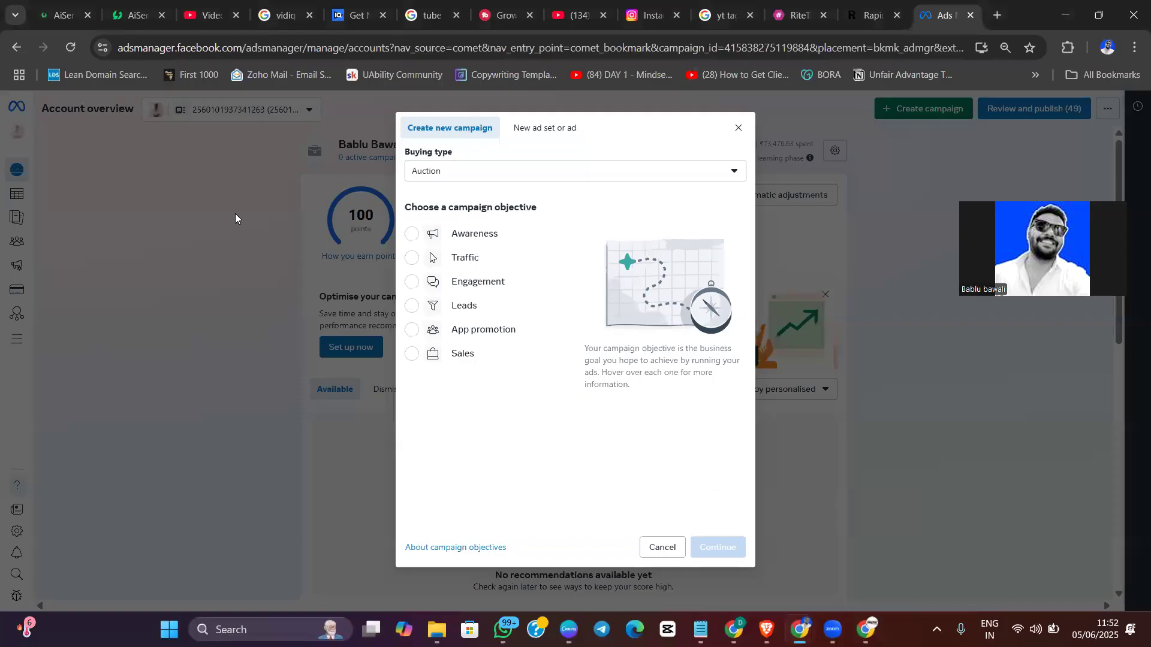
pyautogui.moveTo(456, 309)
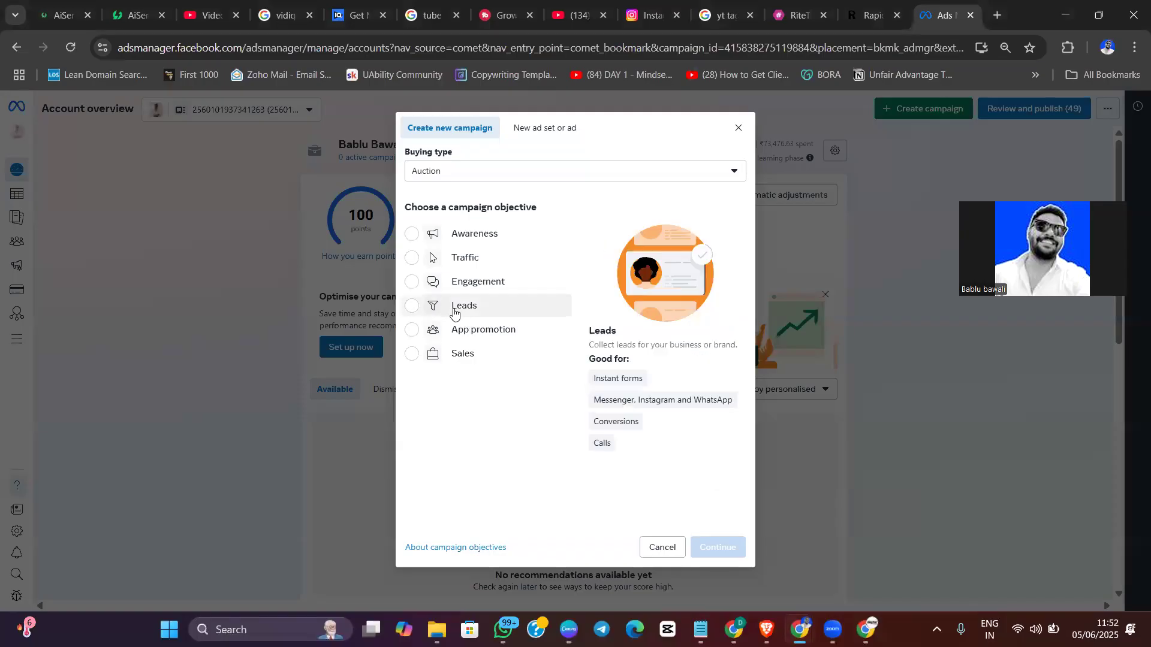
pyautogui.click(458, 283)
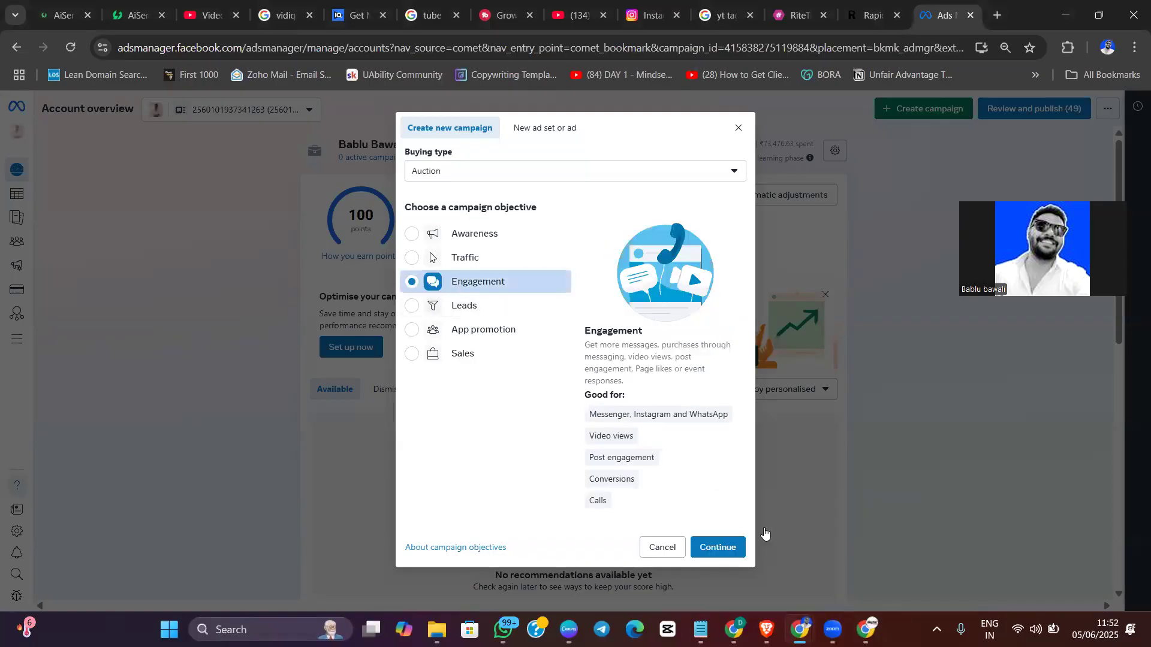
pyautogui.click(719, 546)
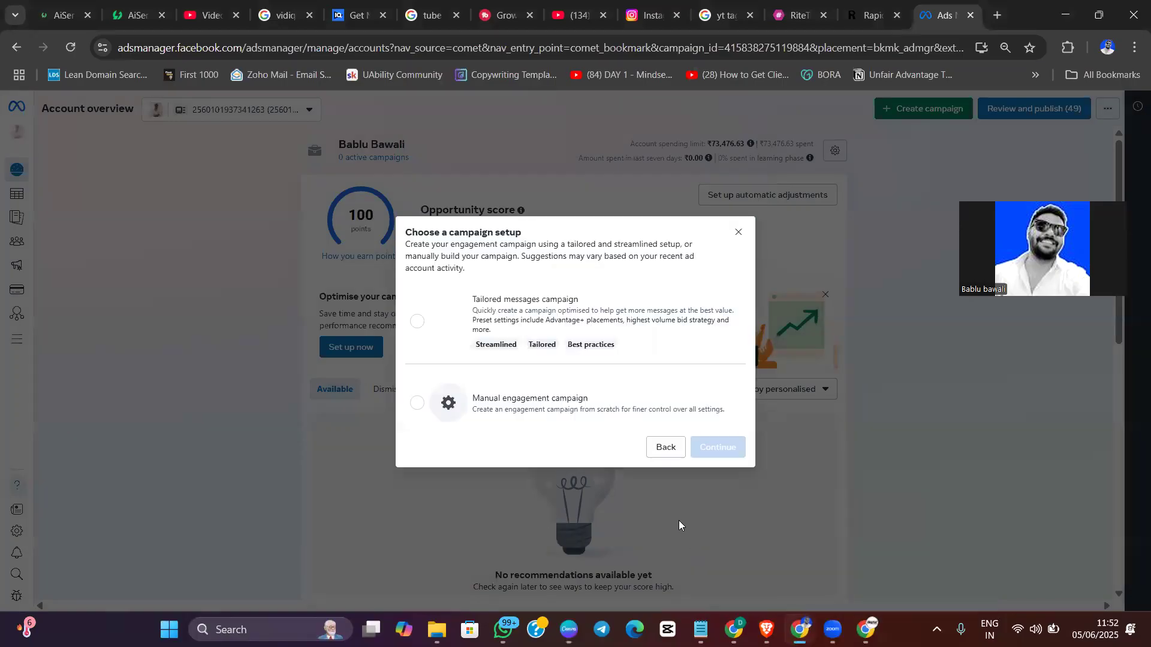
pyautogui.click(560, 414)
pyautogui.click(707, 455)
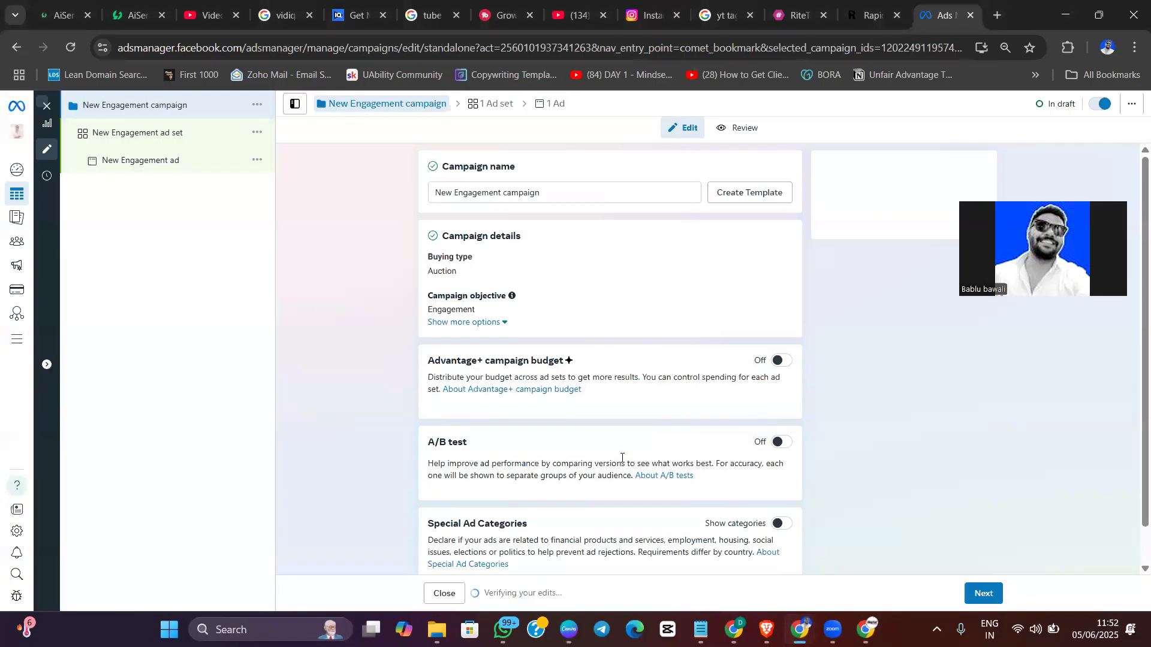
# Continue to the ad set settings and switch its audience from Advantage+ audience to manual audience controls
pyautogui.scroll(-1, 853, 472)
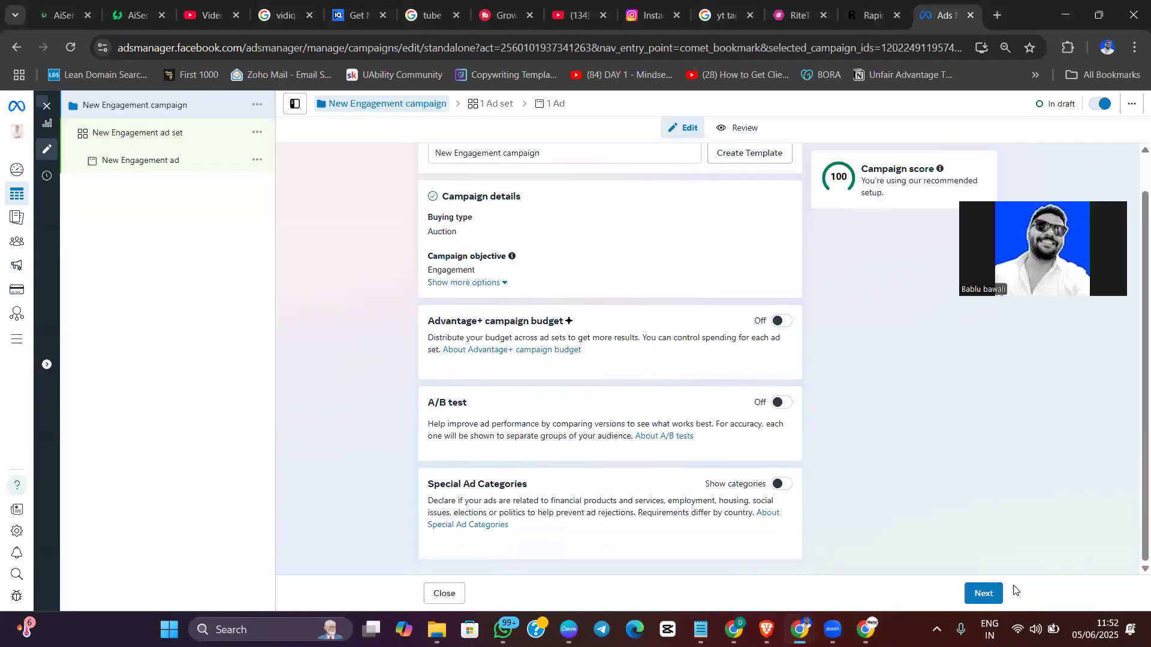
pyautogui.click(977, 594)
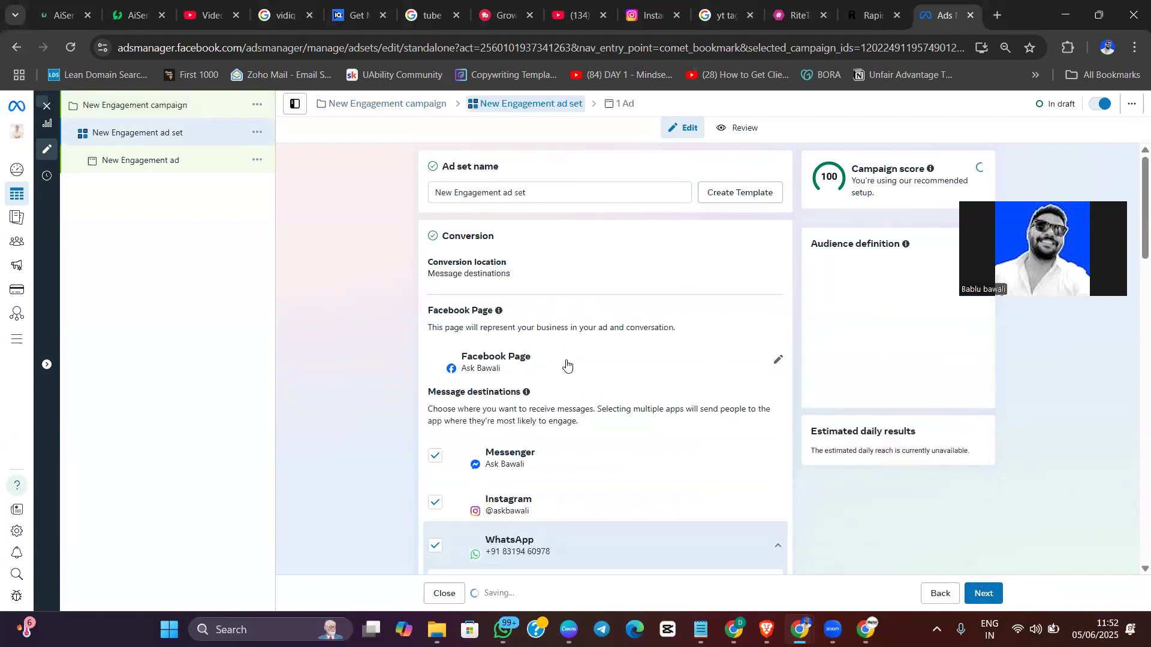
pyautogui.scroll(-10, 566, 365)
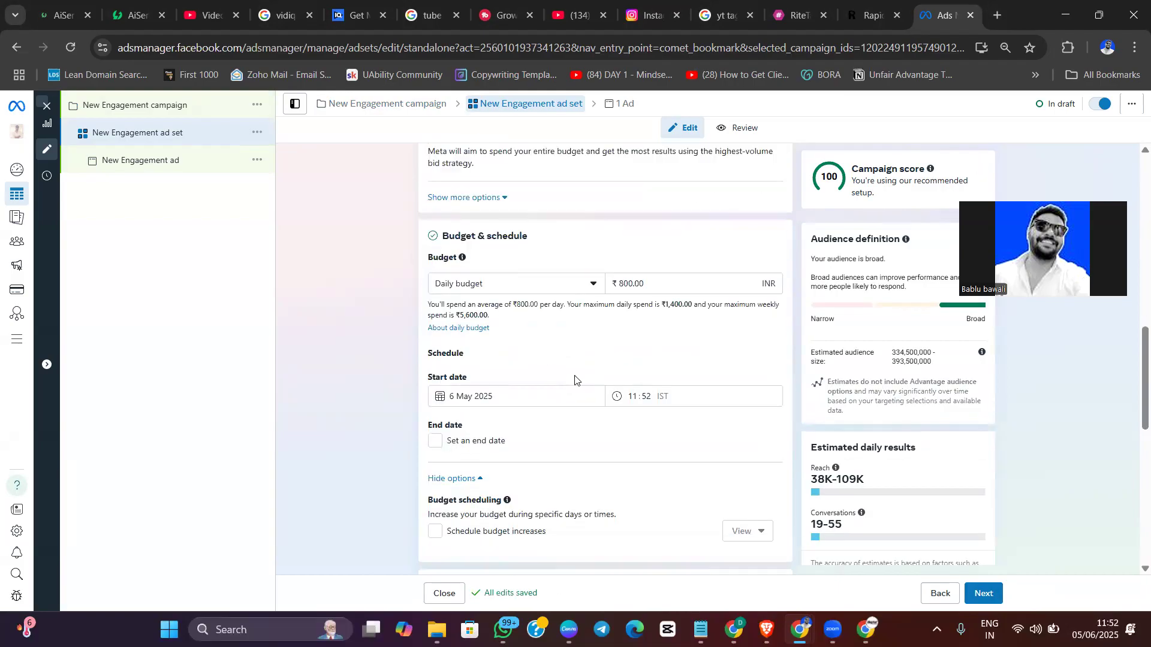
pyautogui.scroll(-7, 574, 379)
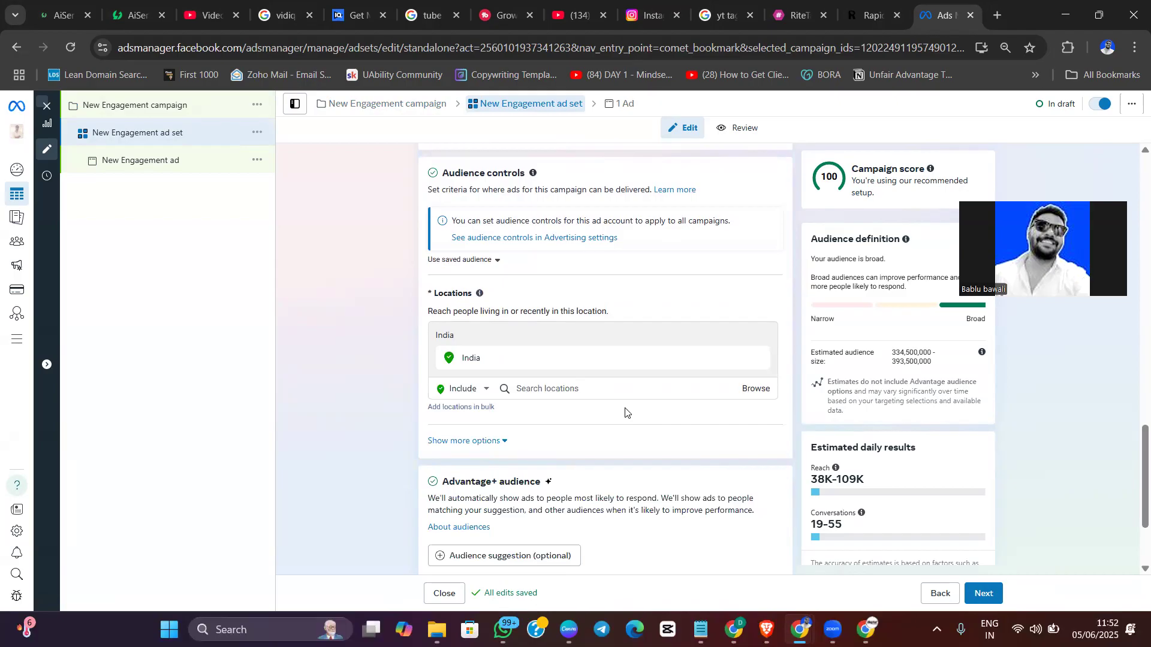
pyautogui.scroll(-2, 593, 540)
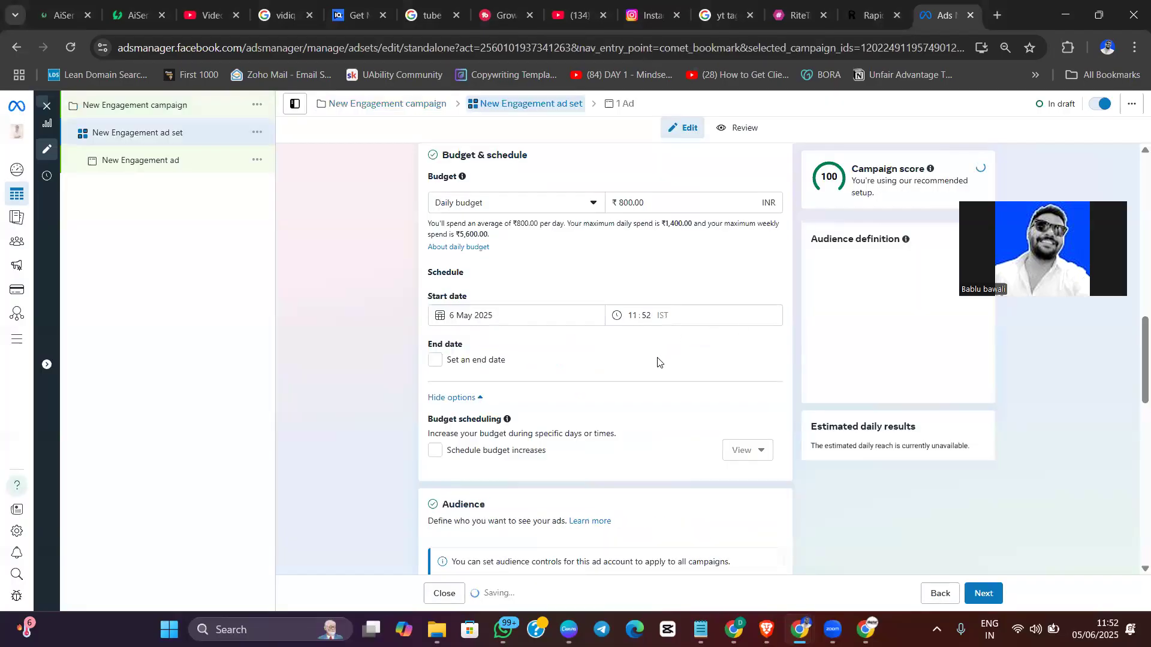
pyautogui.scroll(-5, 658, 365)
pyautogui.scroll(1, 657, 368)
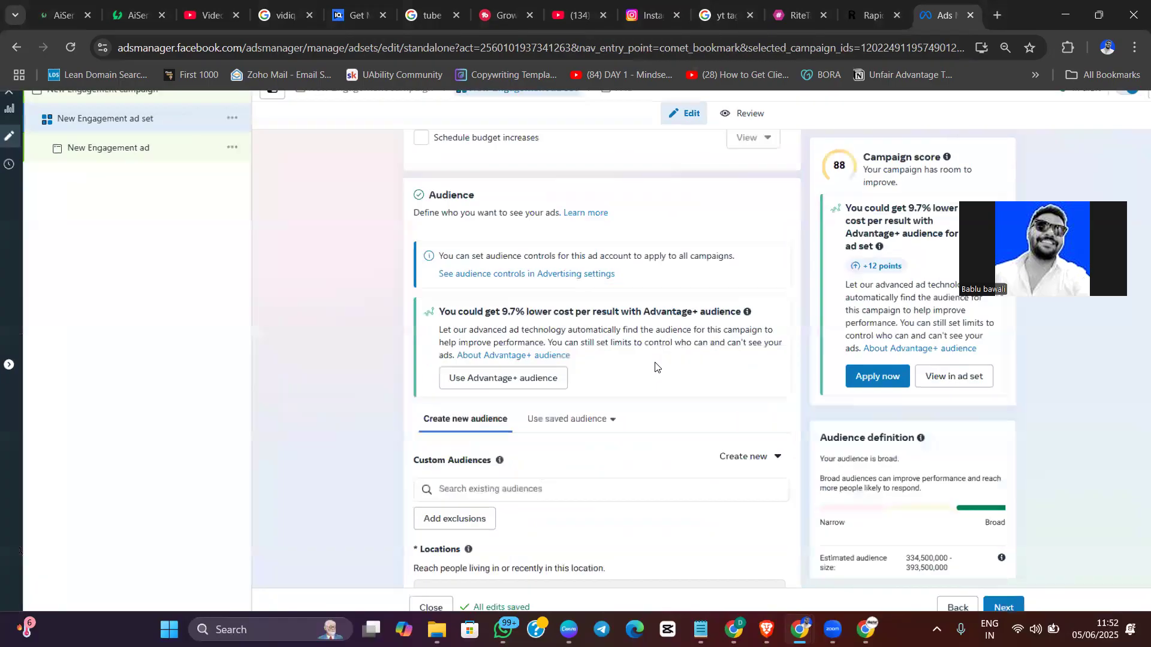
pyautogui.scroll(2, 655, 366)
pyautogui.scroll(-3, 659, 359)
pyautogui.scroll(-3, 662, 358)
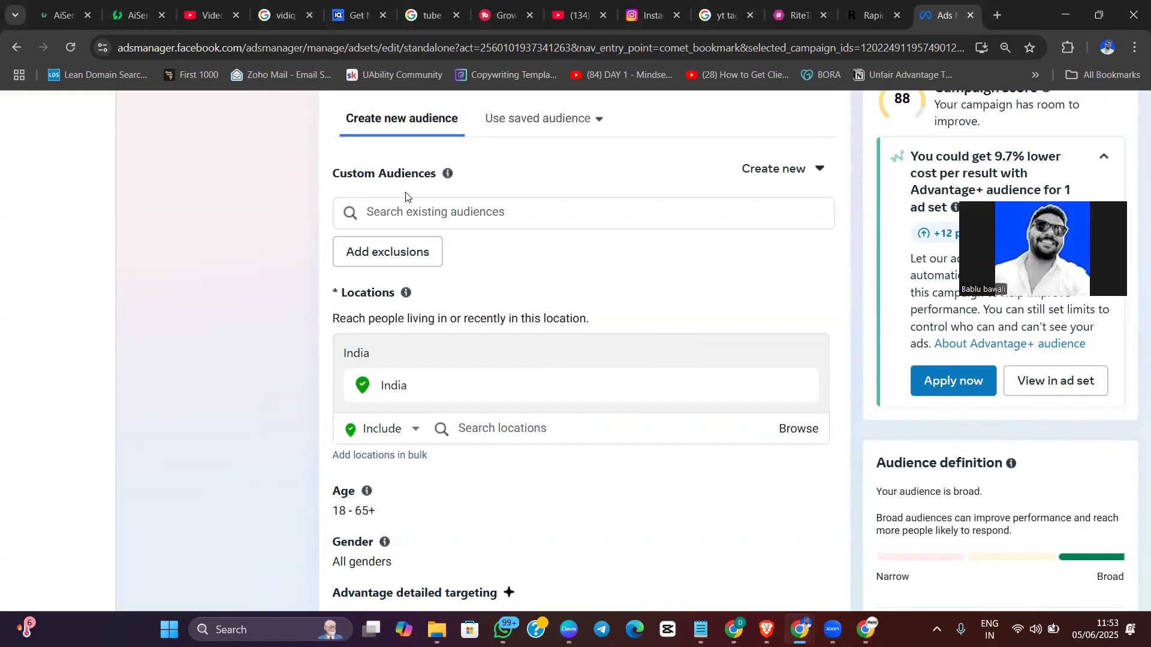
# Open the source choices for a new custom audience in the ad set's Custom Audiences section
pyautogui.moveTo(330, 174); pyautogui.dragTo(451, 184)
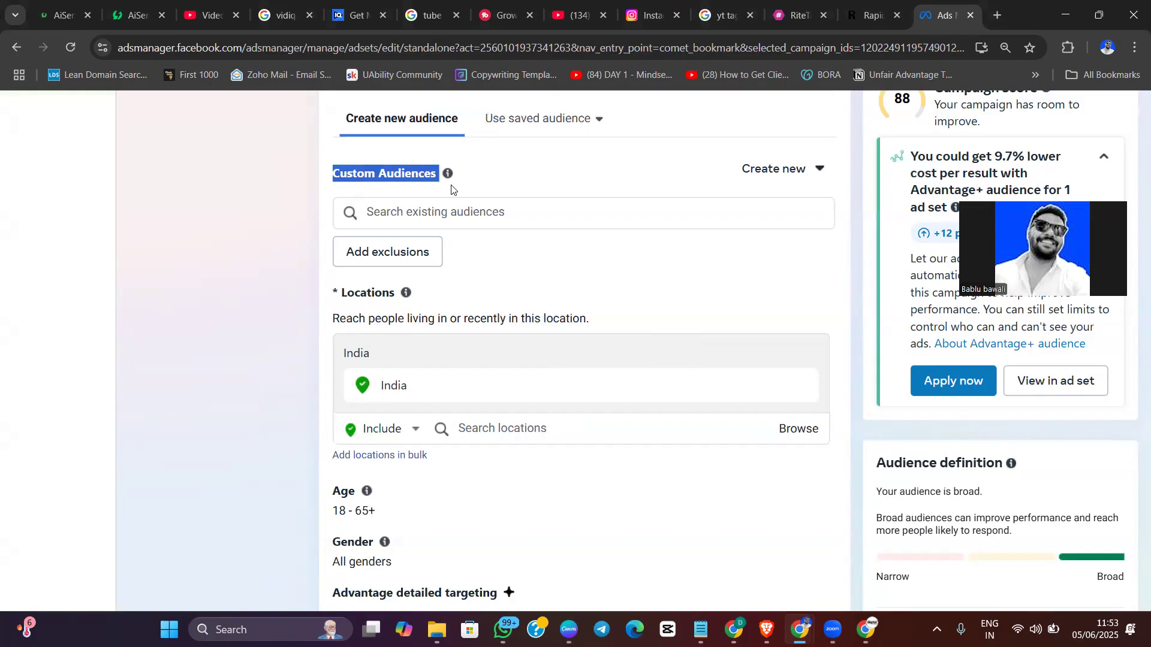
pyautogui.click(764, 171)
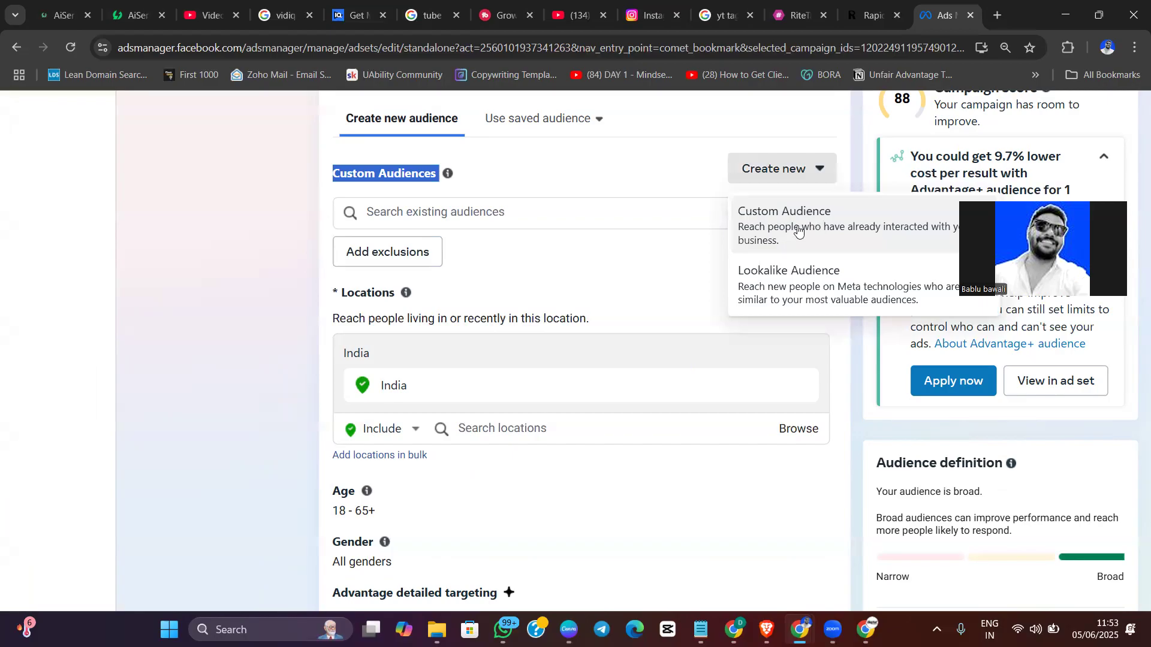
pyautogui.click(796, 228)
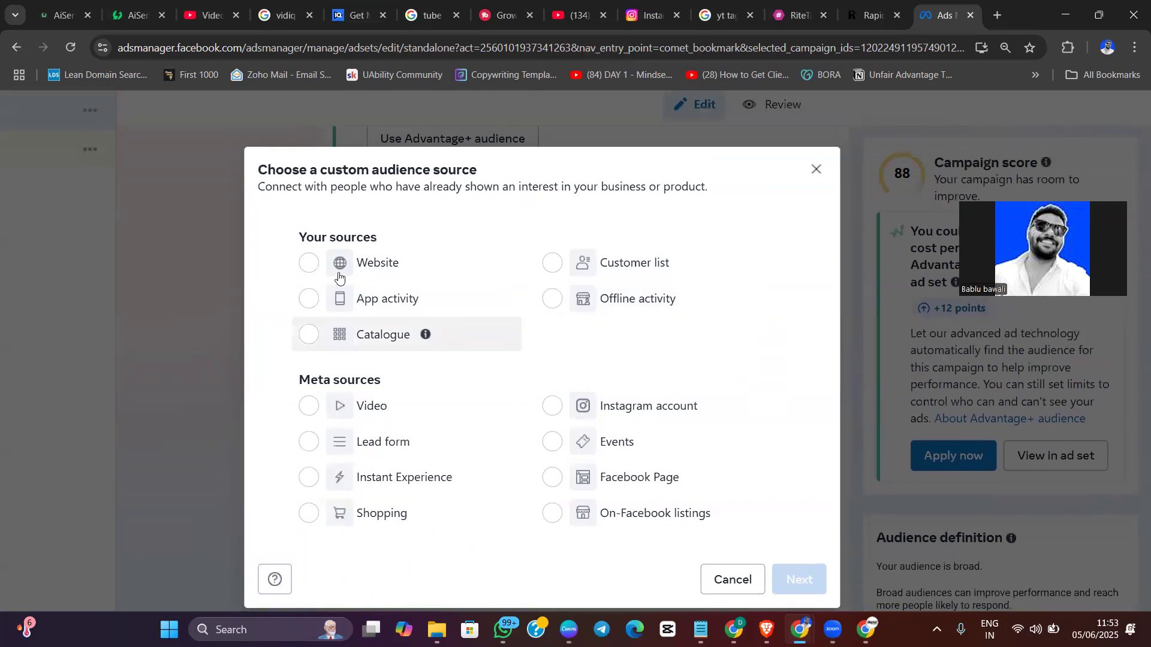
# Highlight the "Your sources" and "Meta sources" headings to compare the two groups of custom audience sources
pyautogui.moveTo(297, 236); pyautogui.dragTo(386, 248)
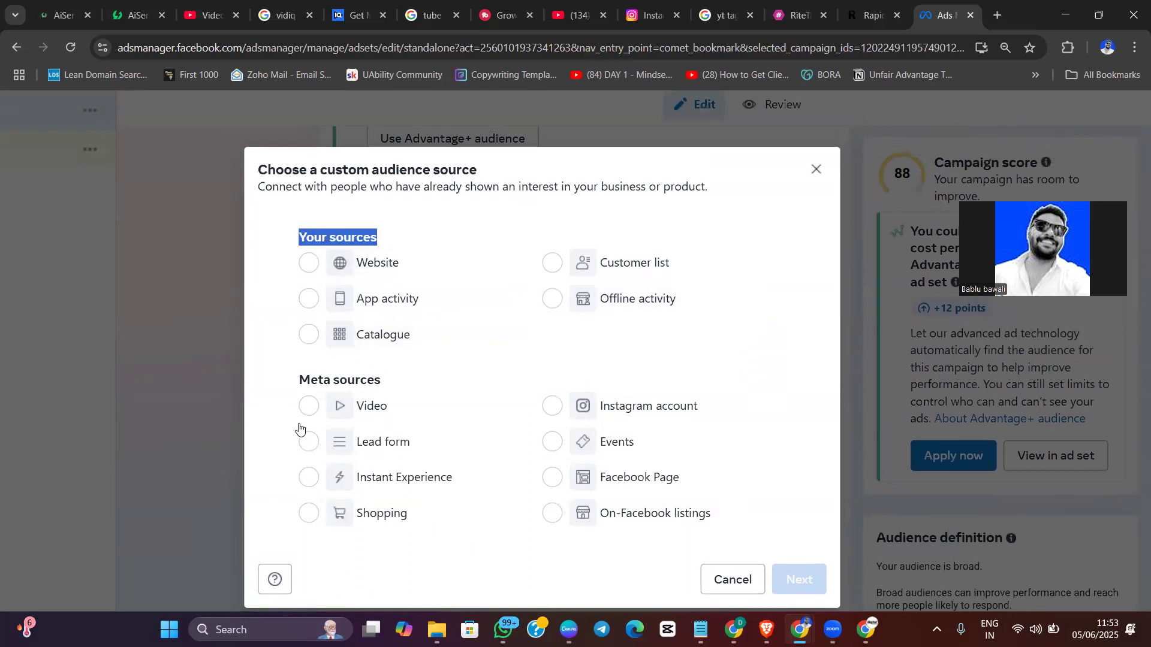
pyautogui.moveTo(294, 381); pyautogui.dragTo(389, 410)
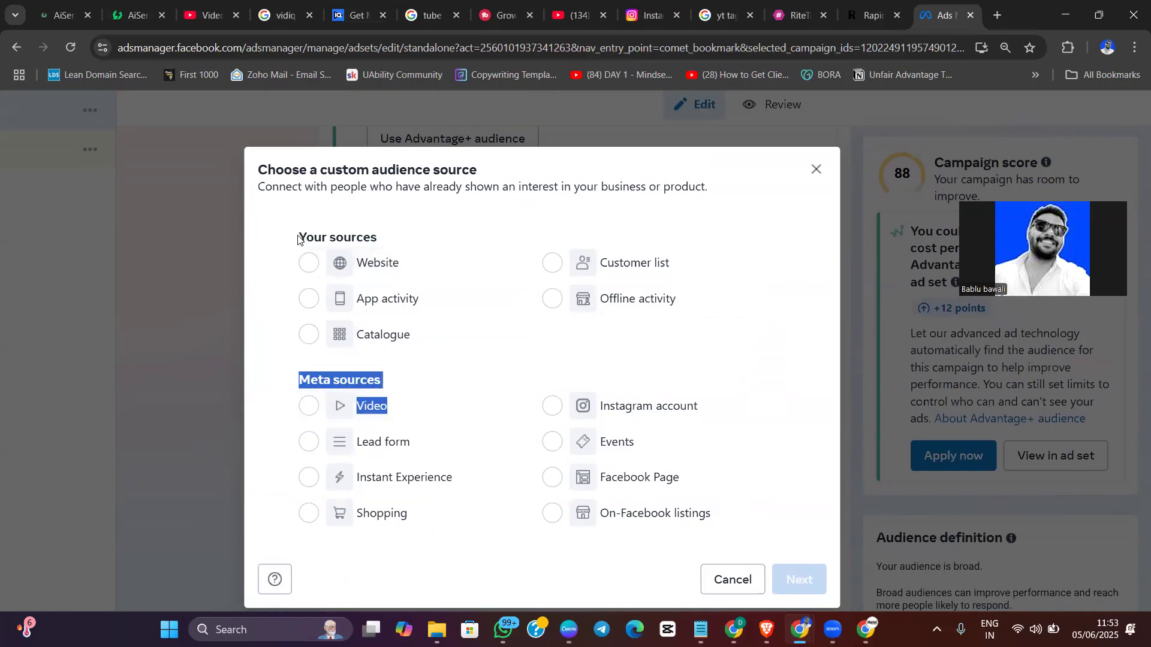
pyautogui.moveTo(298, 238); pyautogui.dragTo(412, 236)
pyautogui.moveTo(298, 380); pyautogui.dragTo(398, 382)
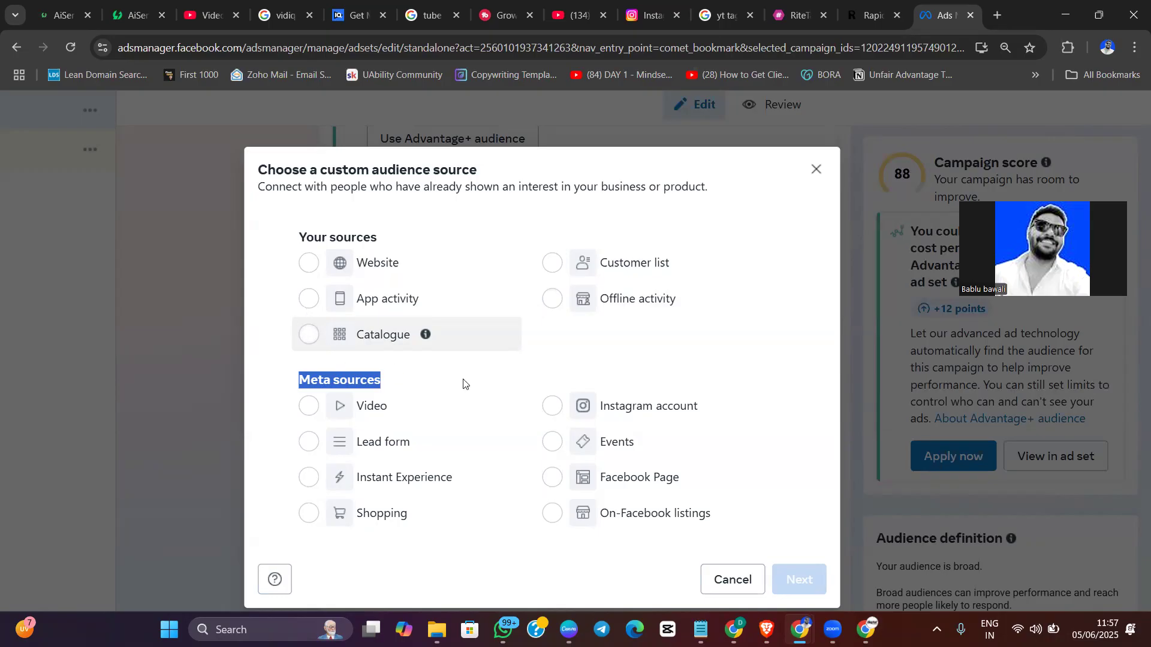
pyautogui.click(404, 382)
pyautogui.moveTo(299, 380); pyautogui.dragTo(393, 384)
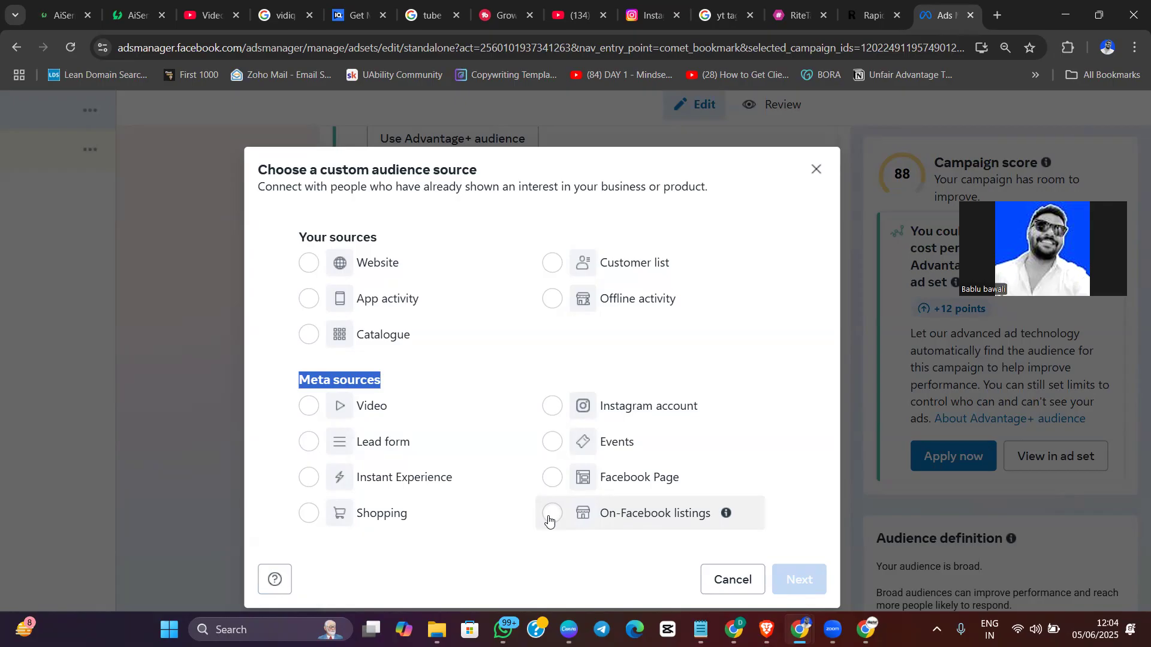
pyautogui.click(329, 414)
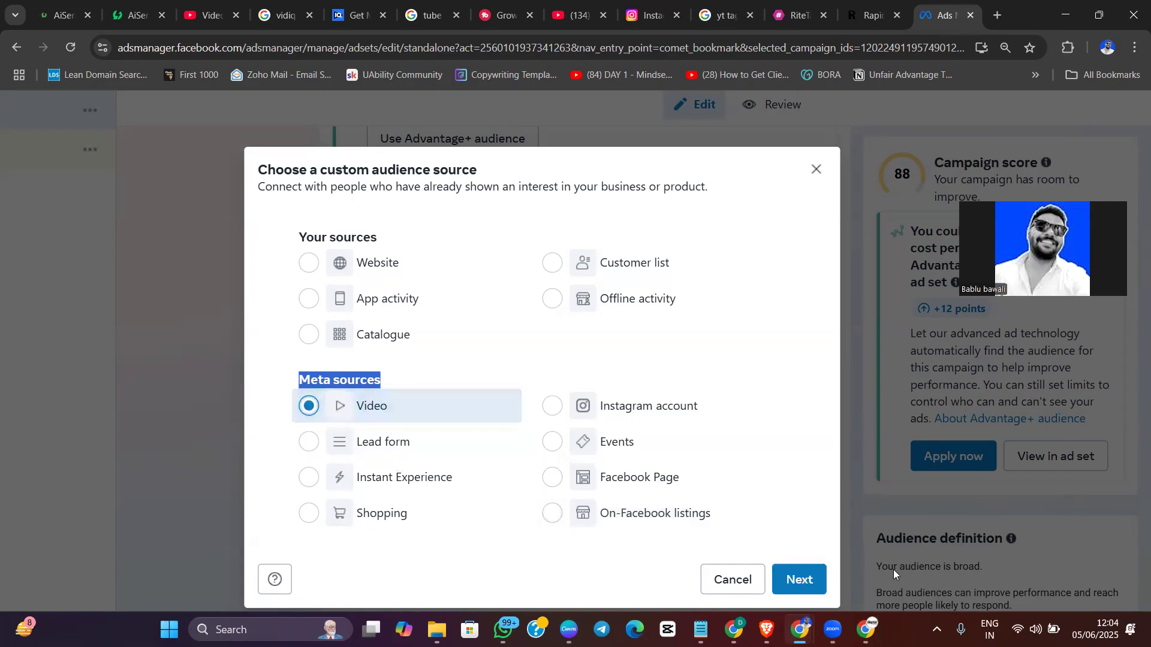
pyautogui.click(814, 584)
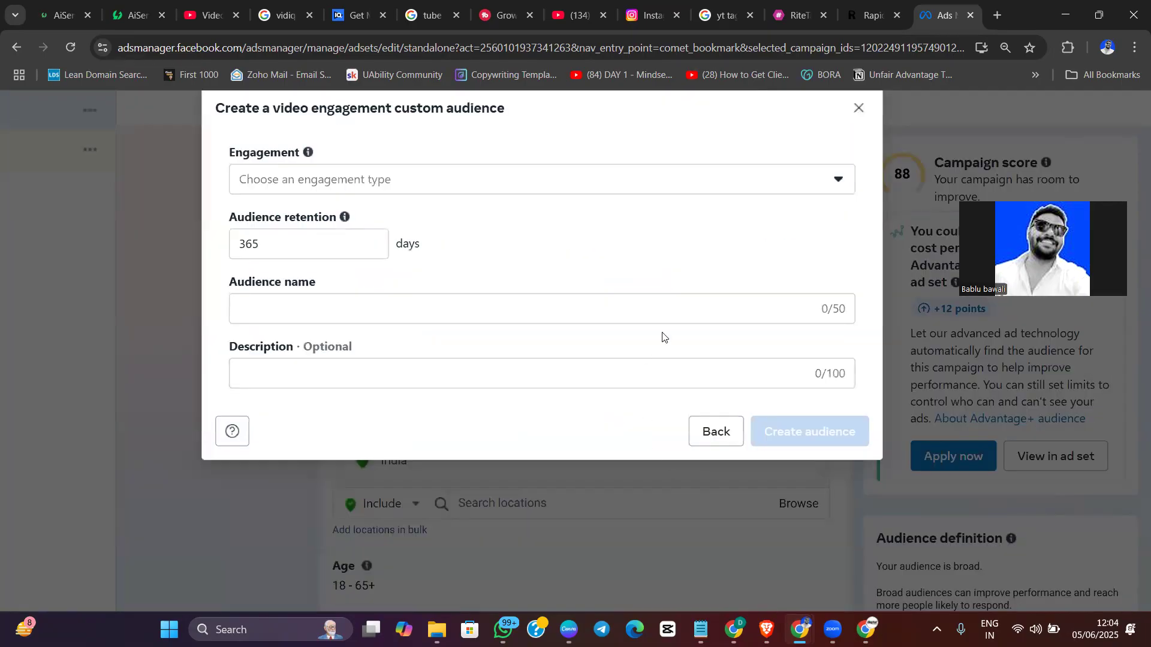
pyautogui.hotkey('ctrl', '-')
pyautogui.hotkey('ctrl', '-')
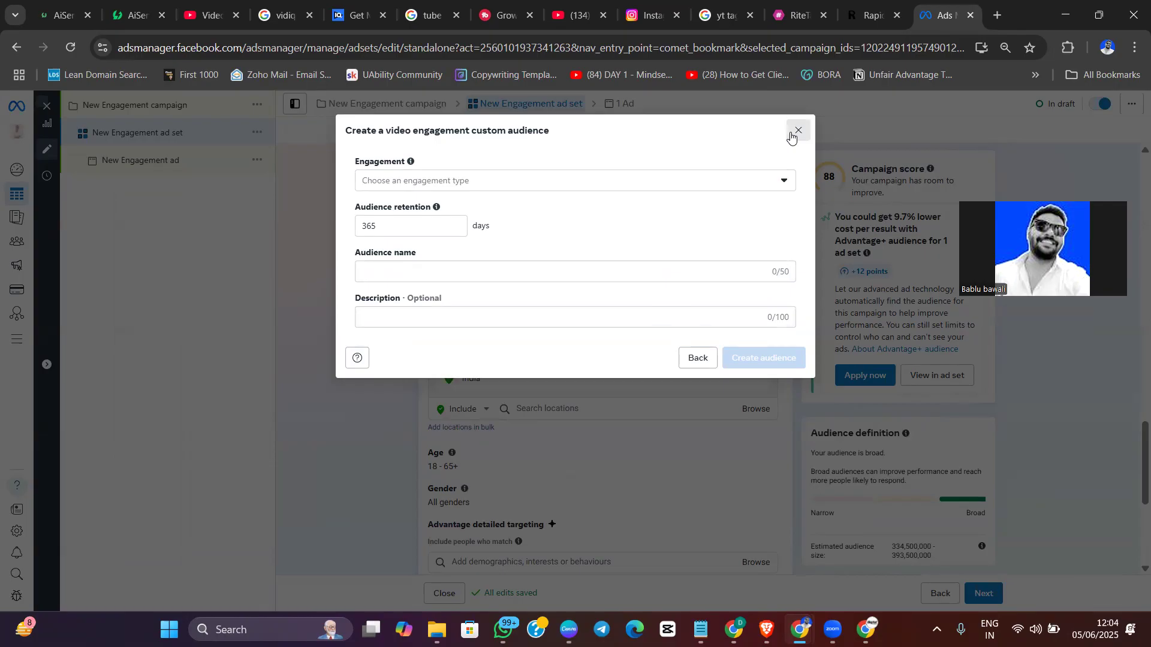
pyautogui.click(529, 407)
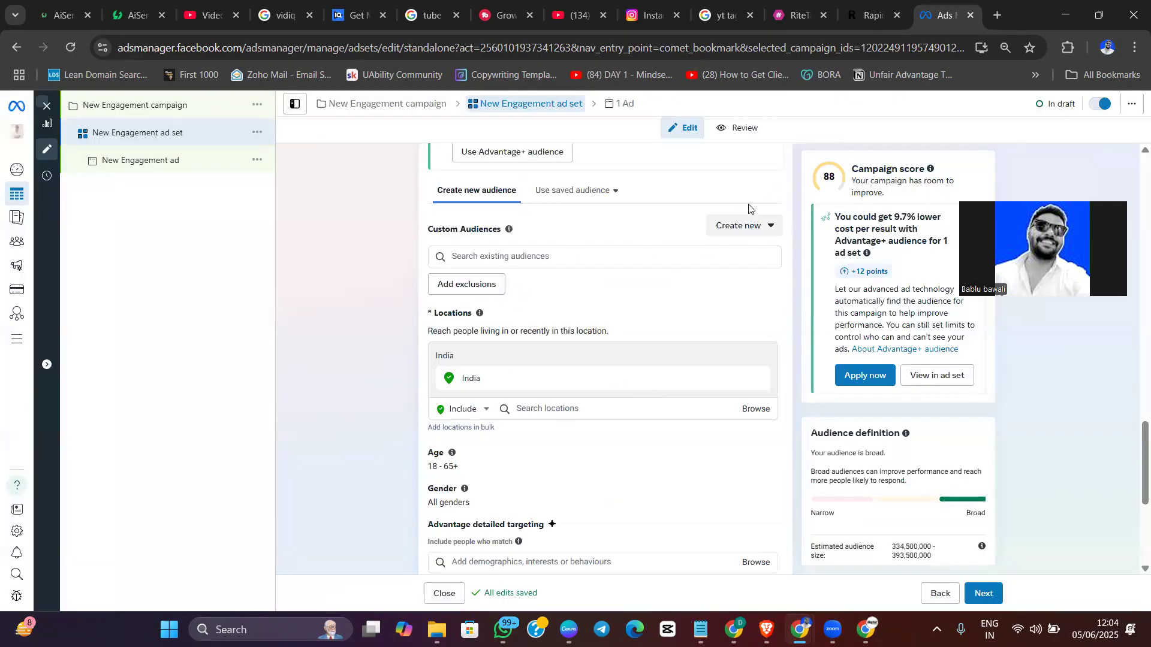
# Start a new custom audience for the ad set with Video as its Meta source
pyautogui.click(748, 229)
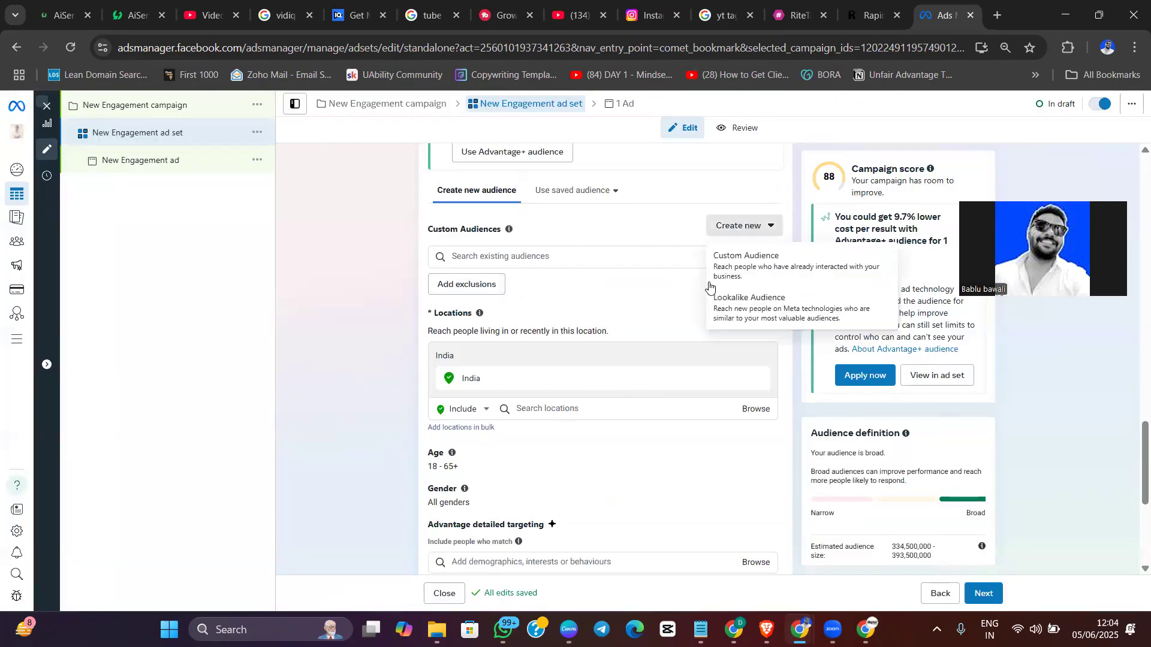
pyautogui.click(741, 256)
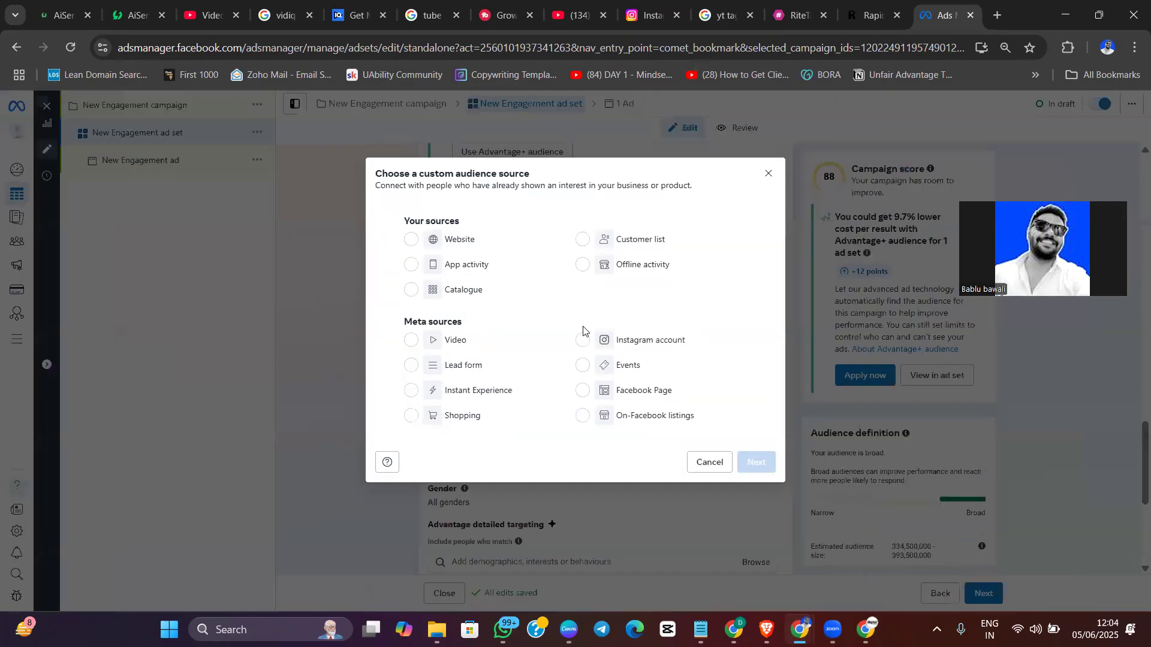
pyautogui.click(412, 341)
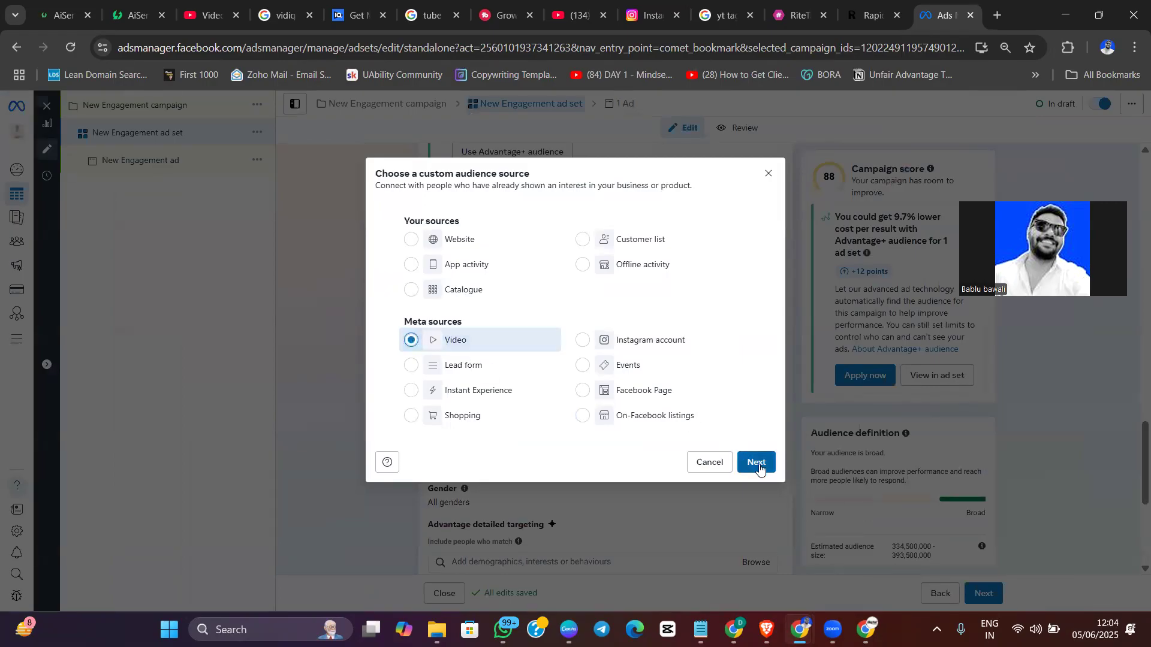
pyautogui.click(757, 463)
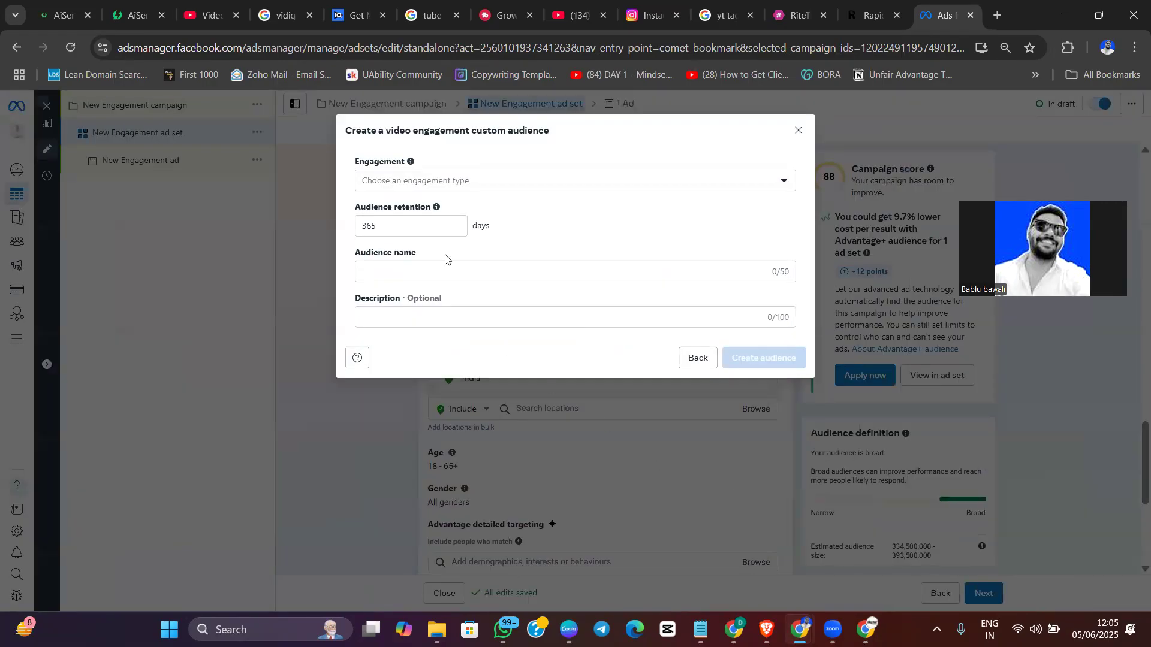
# Add engagement criteria for people who viewed at least 3 seconds, 10 seconds and 50% of the video
pyautogui.click(470, 190)
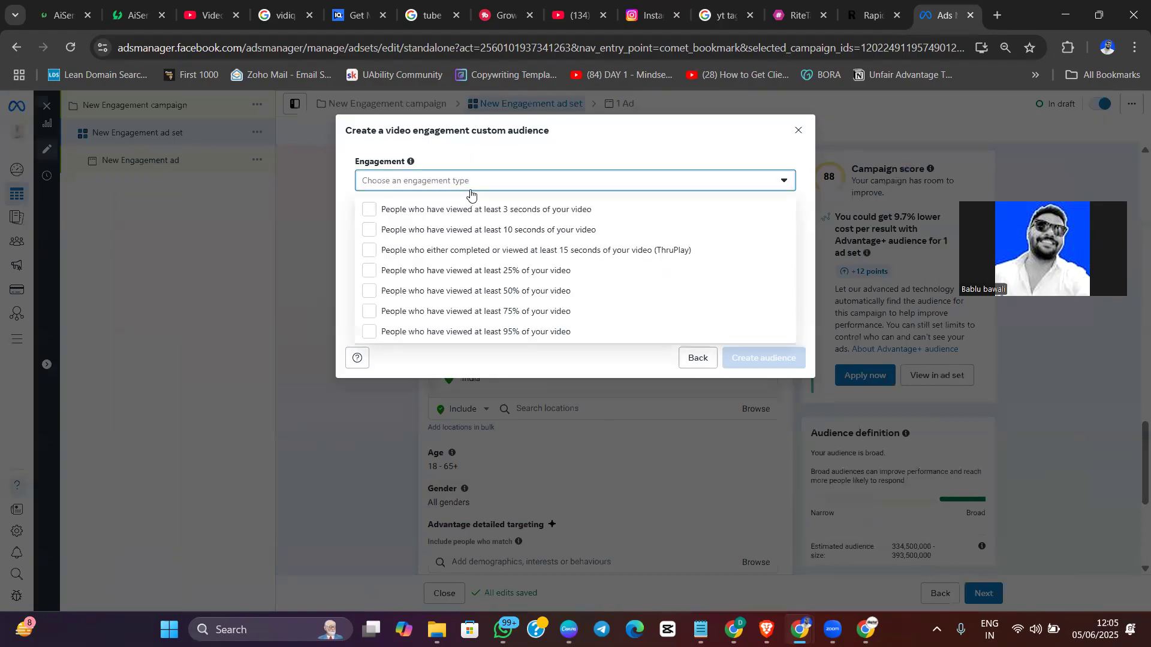
pyautogui.hotkey('ctrl', '+')
pyautogui.hotkey('ctrl', '+')
pyautogui.hotkey('ctrl', '+')
pyautogui.hotkey('ctrl', '+')
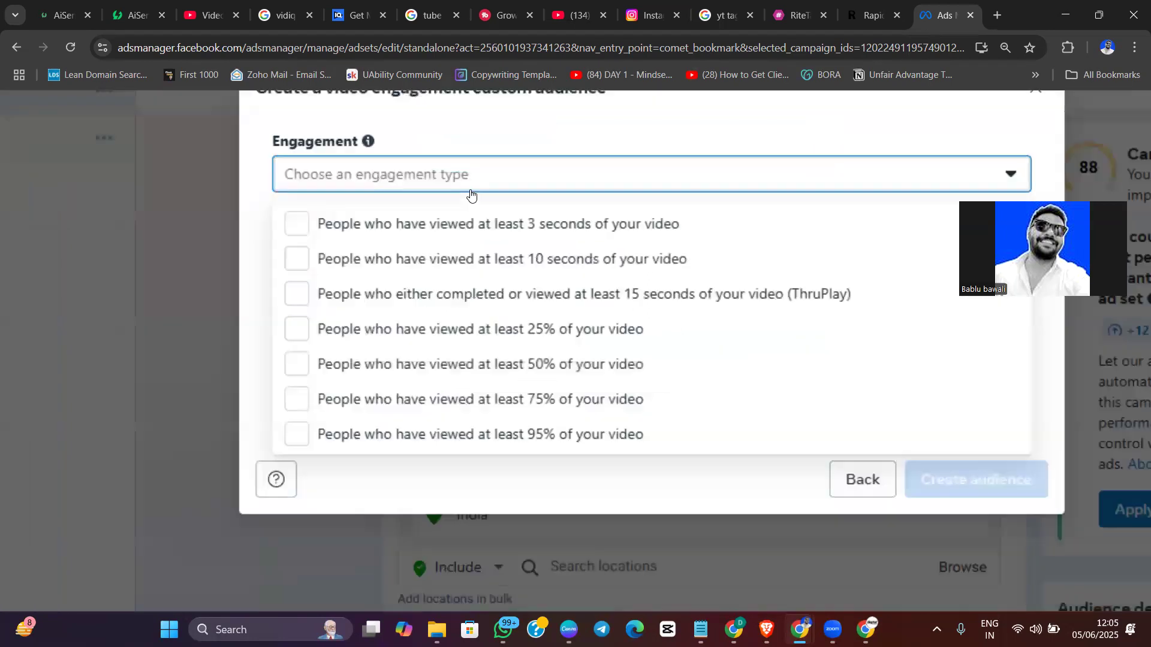
pyautogui.click(290, 229)
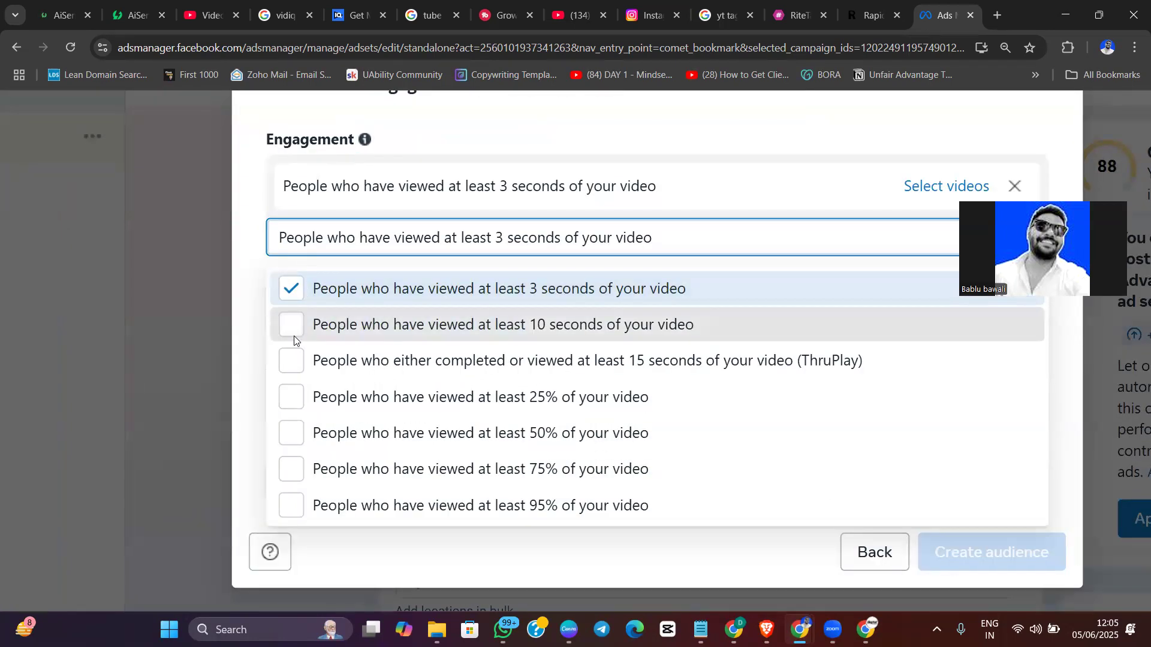
pyautogui.click(292, 324)
pyautogui.scroll(-1, 299, 431)
pyautogui.click(286, 415)
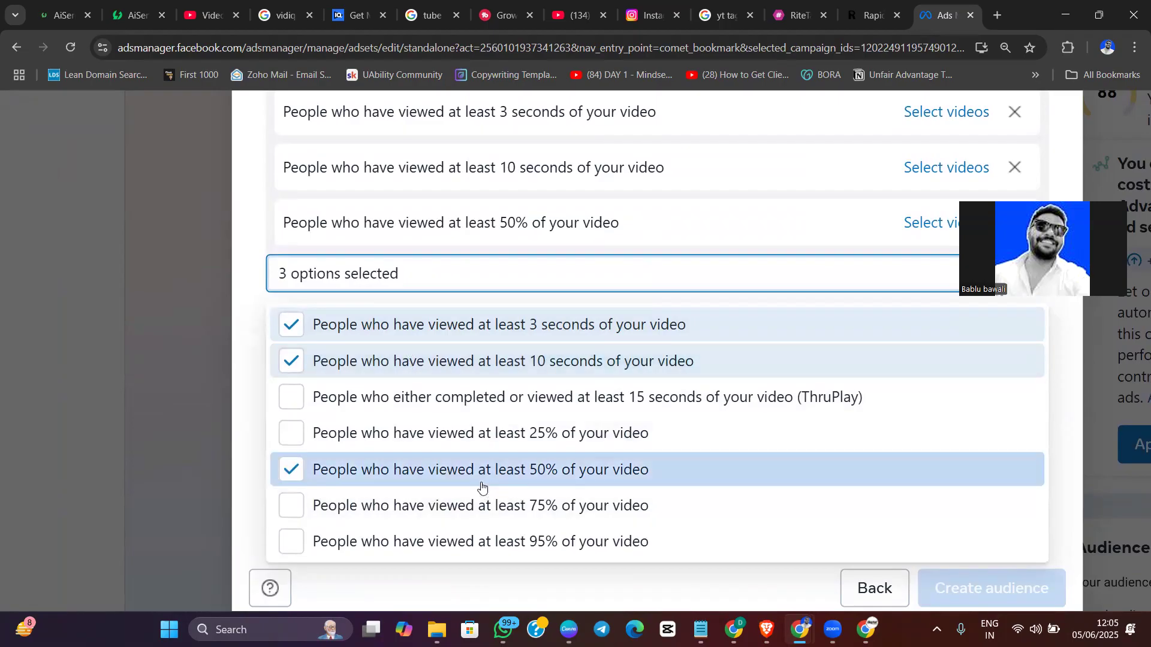
# For the 3-second viewers criterion, choose the Ask Bawali Facebook Page and select its video Edit bundle.mp4
pyautogui.scroll(3, 641, 470)
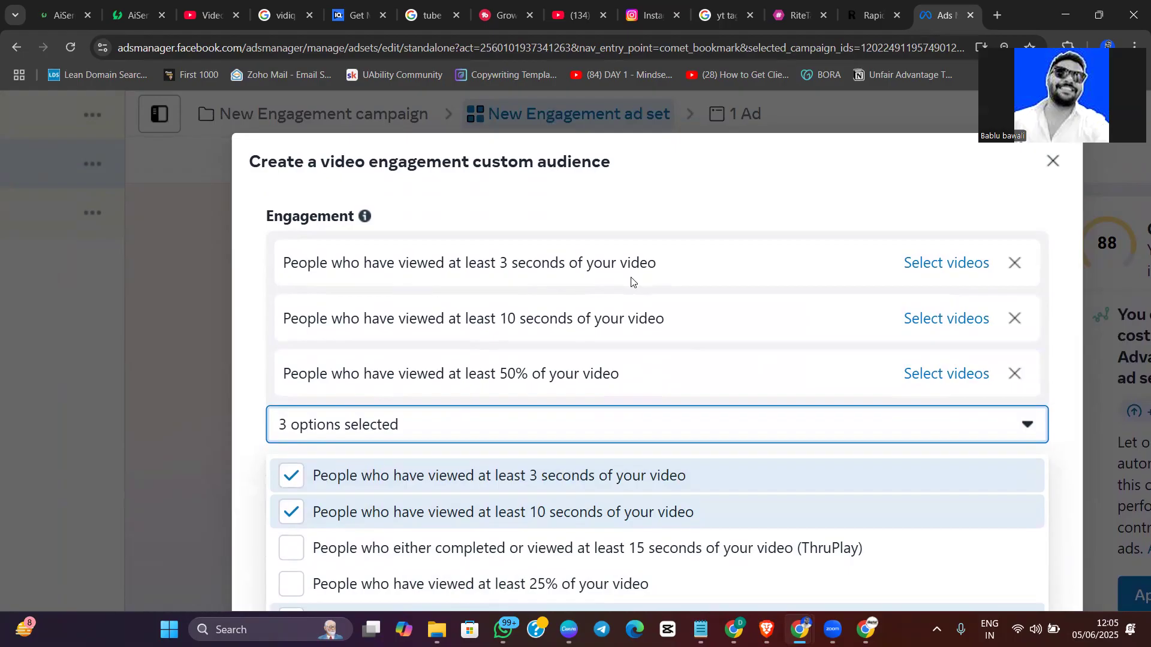
pyautogui.click(949, 264)
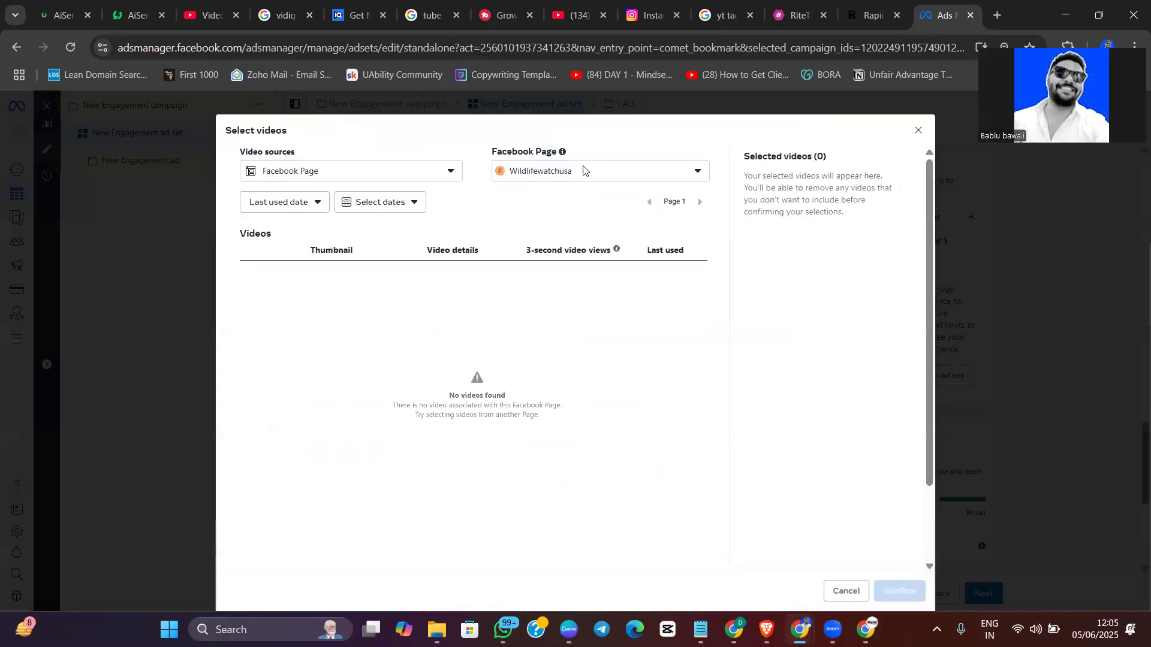
pyautogui.click(581, 175)
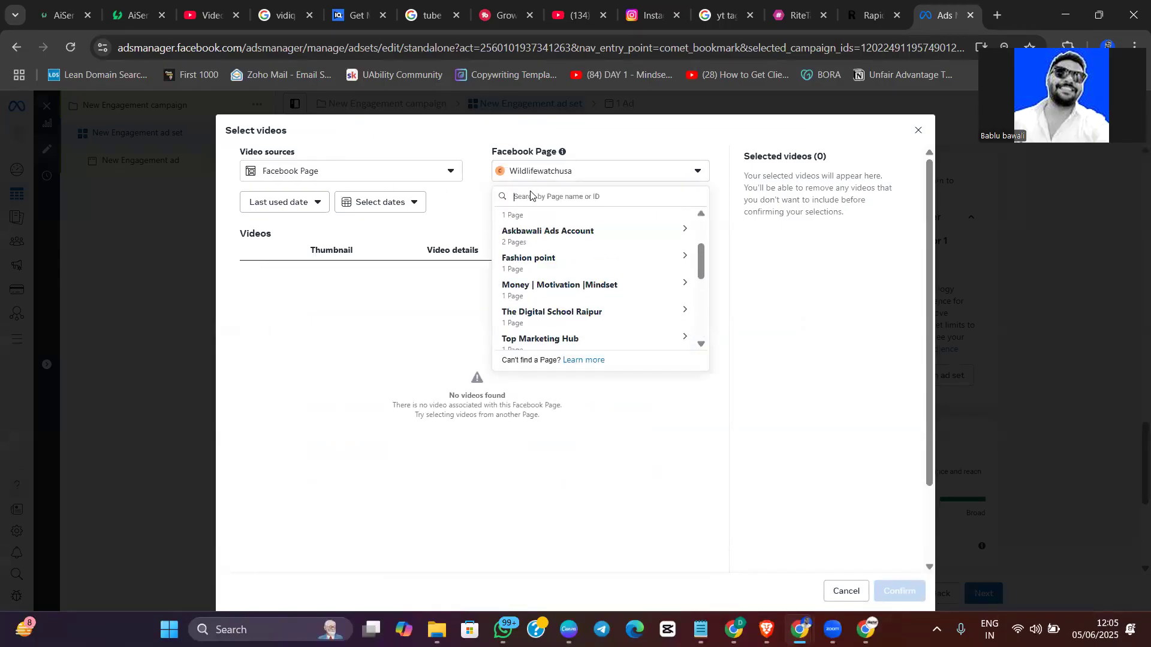
pyautogui.write('as')
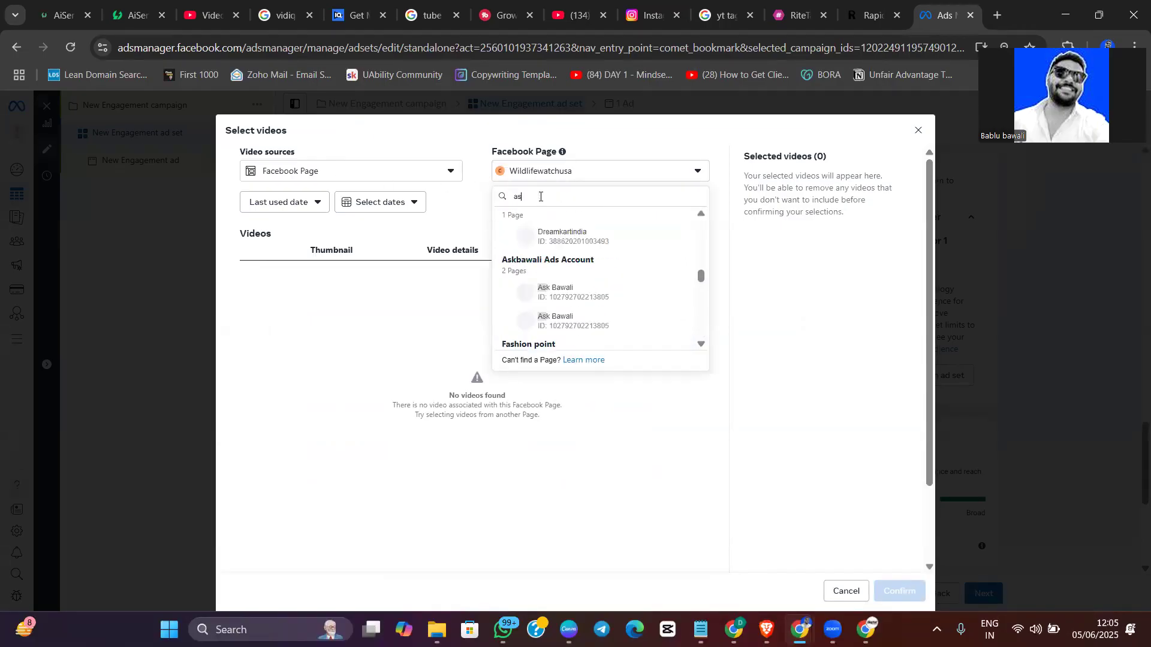
pyautogui.press('Return')
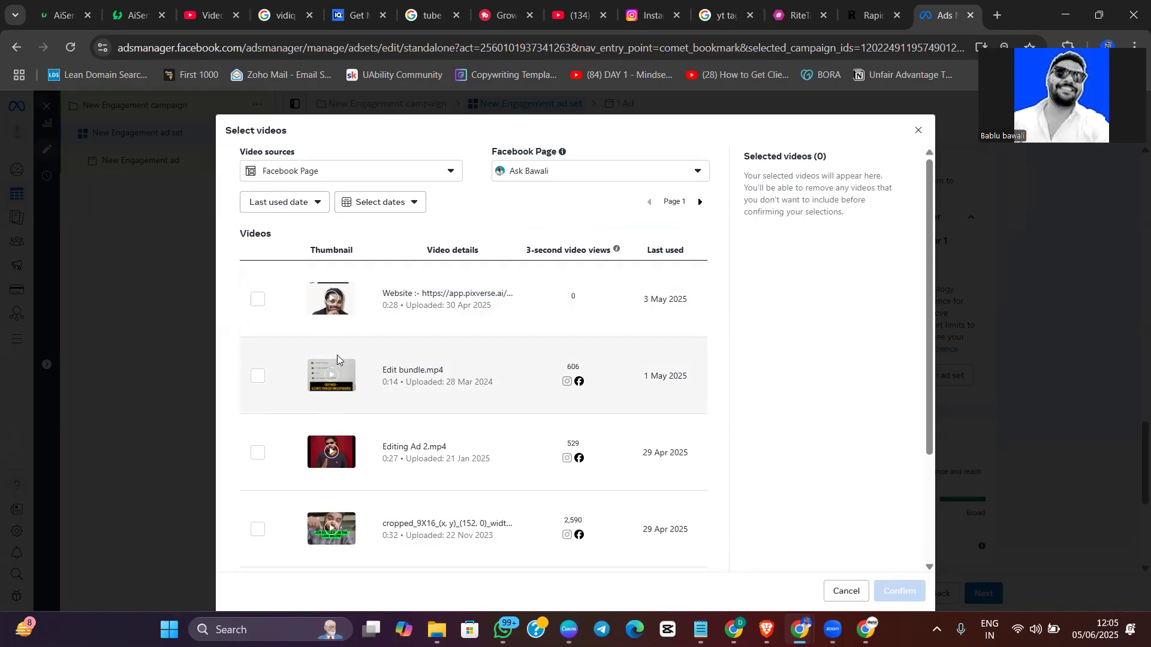
pyautogui.click(258, 377)
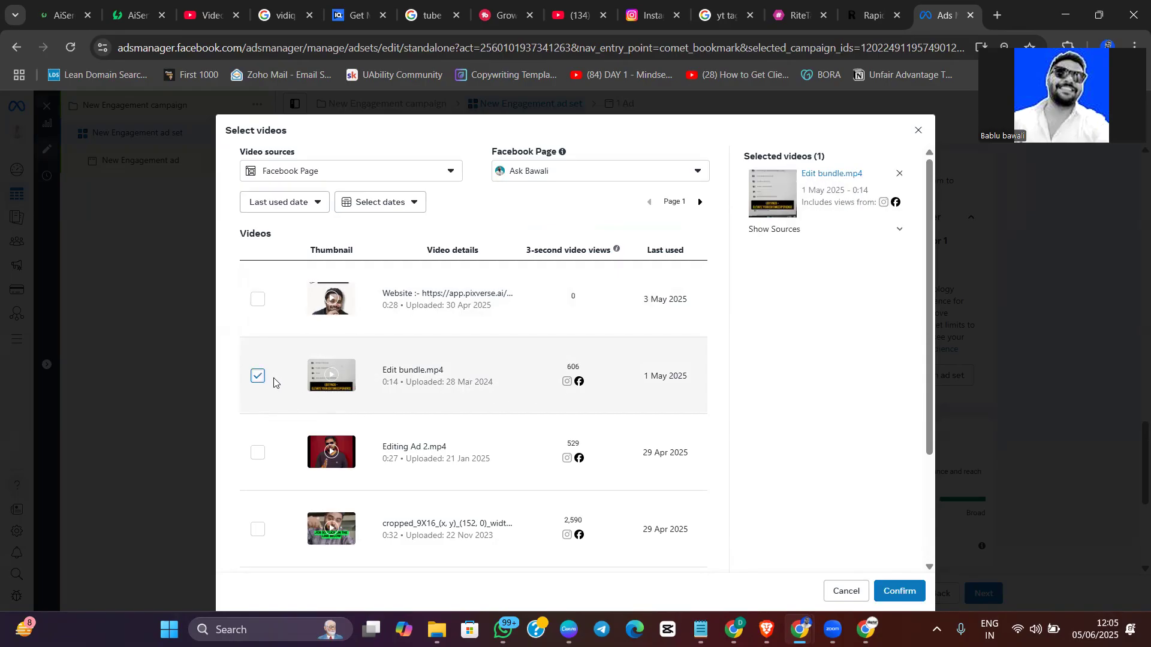
# Switch the 3-second criterion's video source to Instagram professional account and choose the askbawali account
pyautogui.click(350, 173)
pyautogui.click(248, 221)
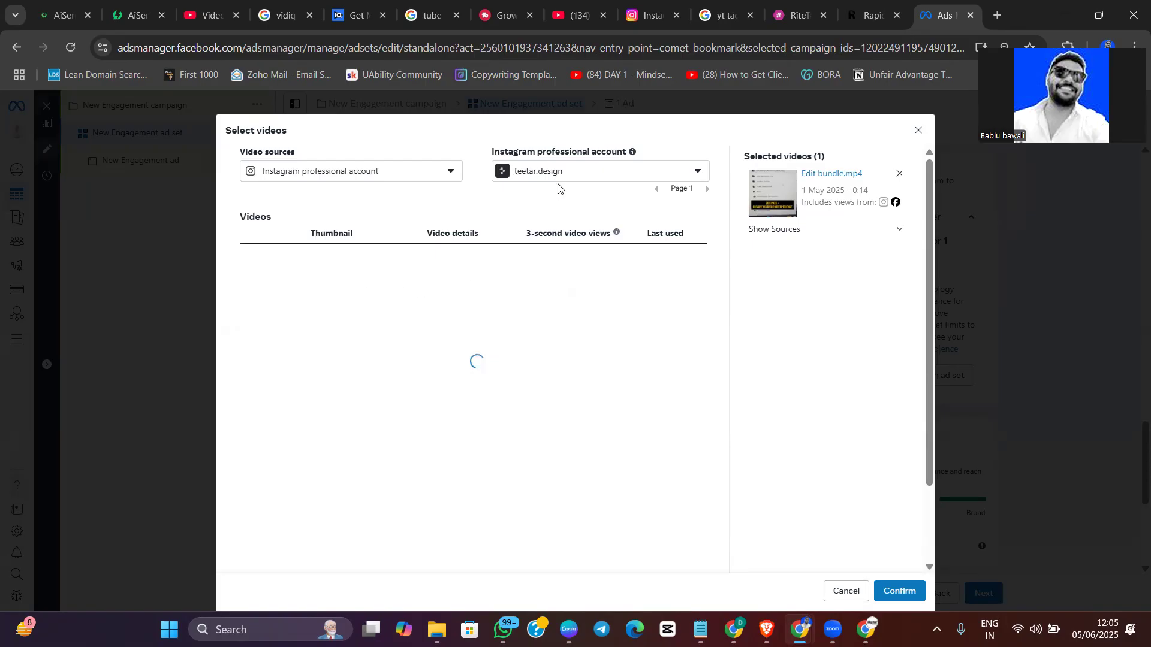
pyautogui.click(555, 171)
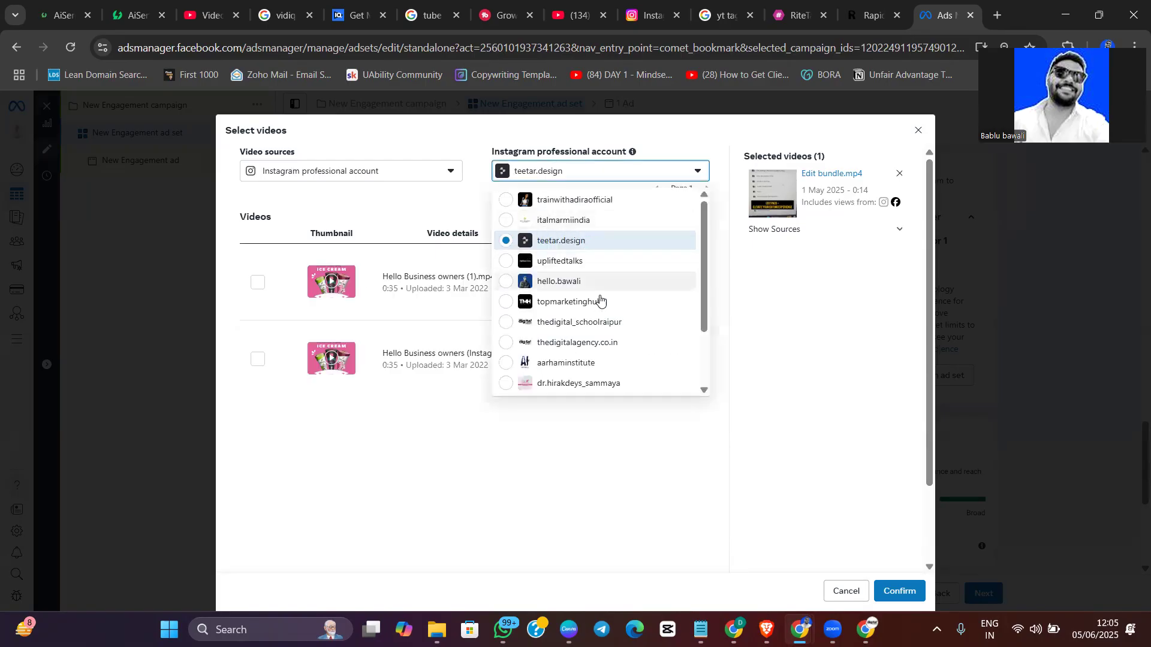
pyautogui.scroll(-1, 610, 373)
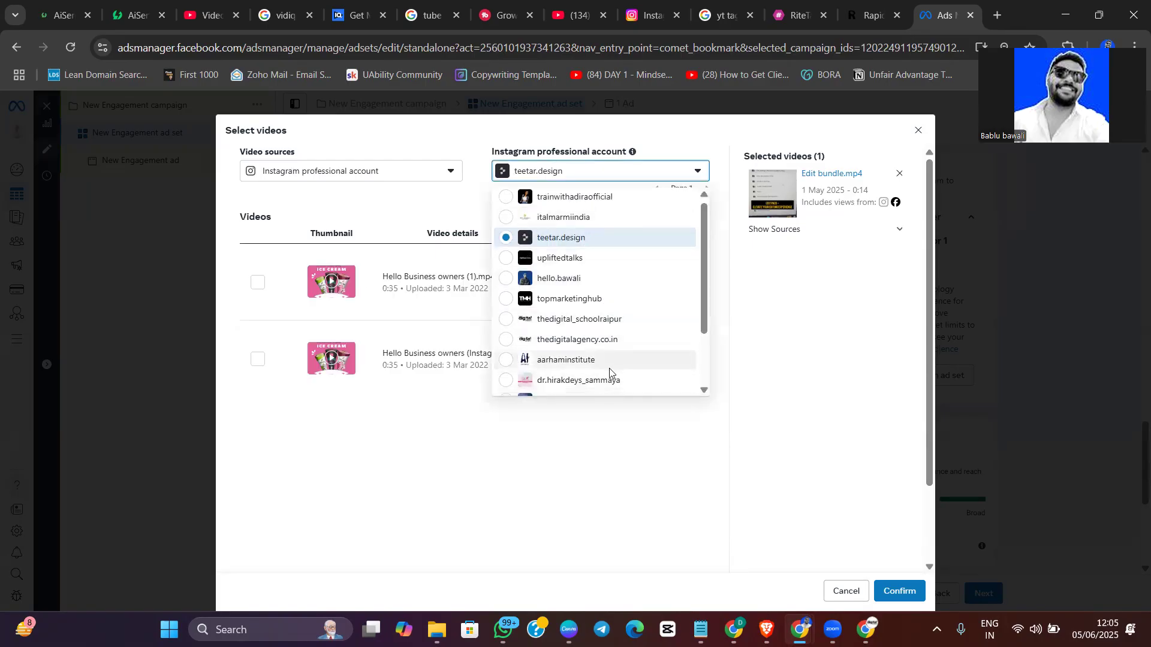
pyautogui.scroll(-1, 609, 372)
pyautogui.click(533, 348)
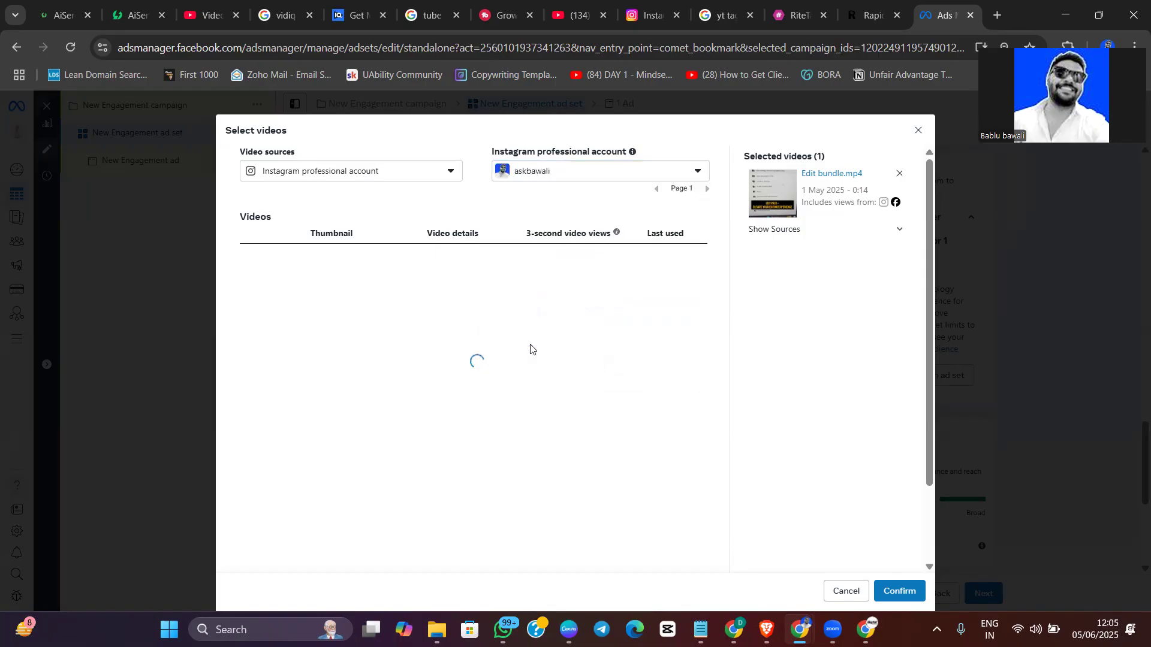
# Select the videos Edit bundle.mp4, Happy Holi and Day 6 for the 3-second viewers criterion and confirm the selection
pyautogui.click(258, 288)
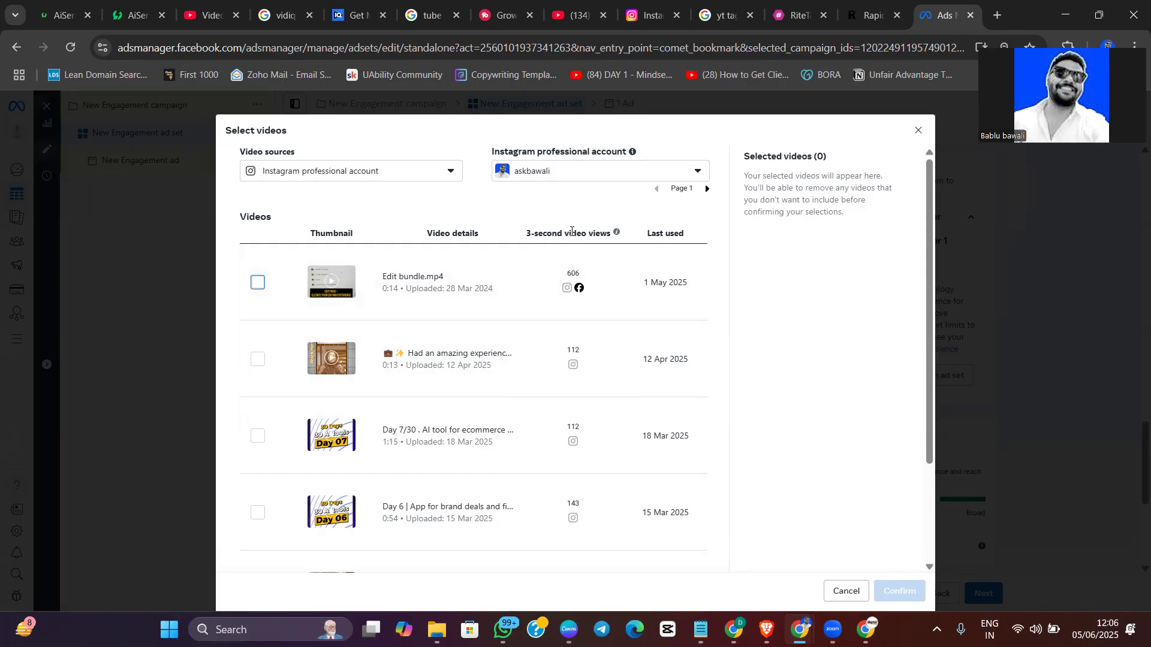
pyautogui.moveTo(528, 229); pyautogui.dragTo(612, 232)
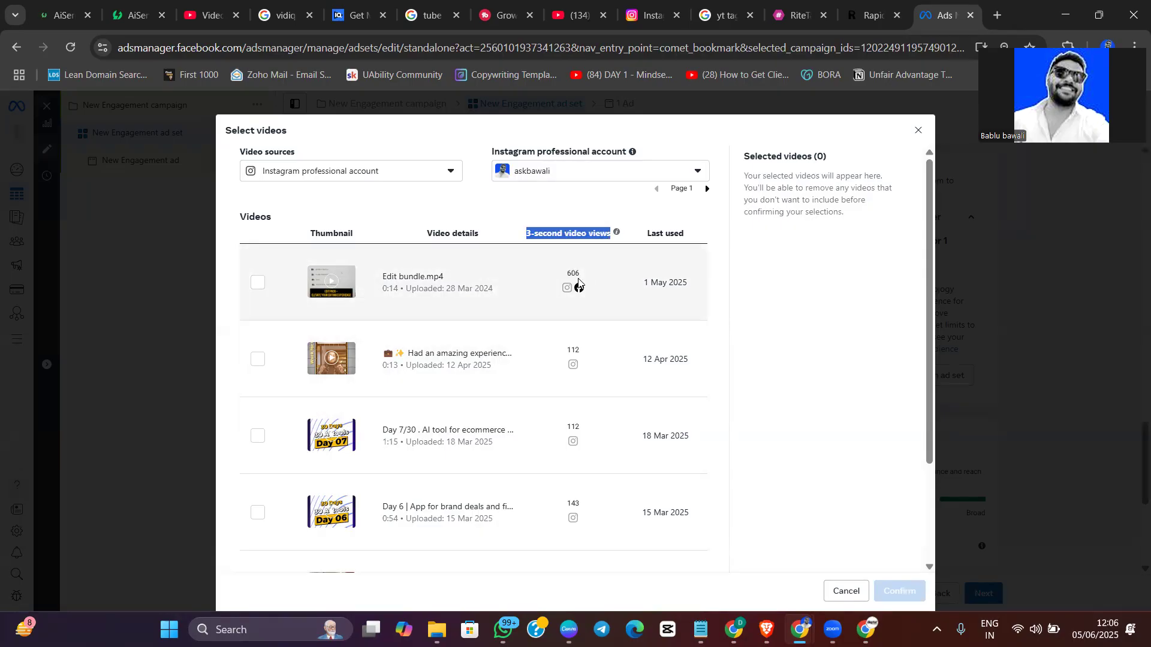
pyautogui.scroll(-2, 572, 459)
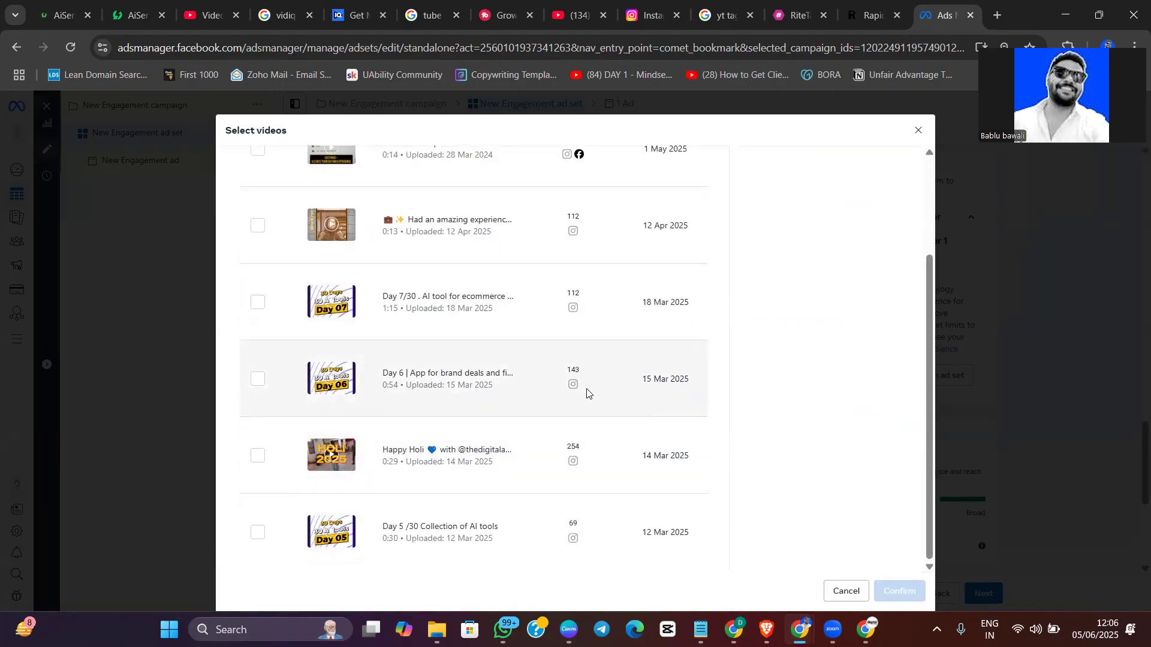
pyautogui.click(257, 458)
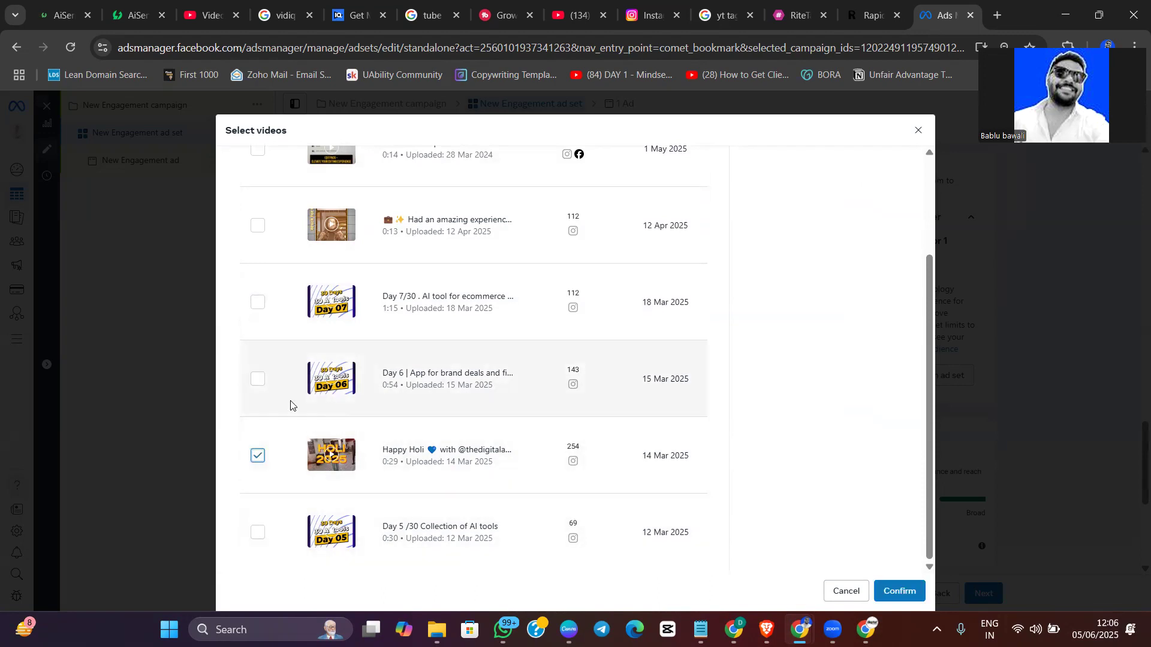
pyautogui.scroll(3, 290, 402)
pyautogui.click(286, 321)
pyautogui.scroll(-1, 350, 541)
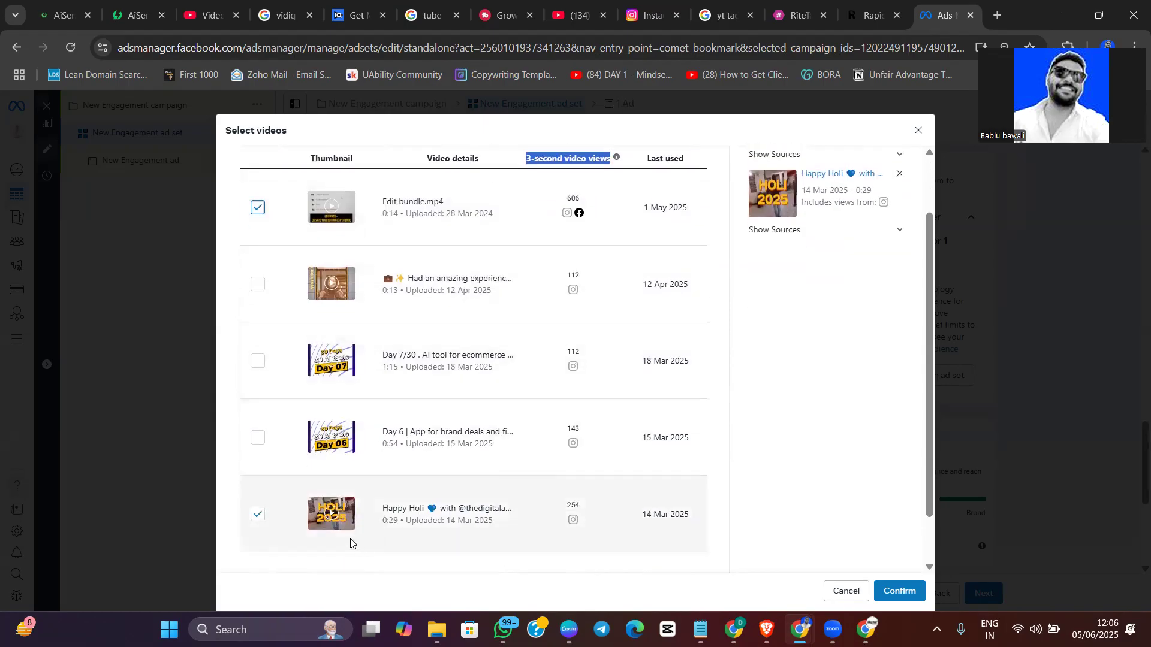
pyautogui.click(656, 460)
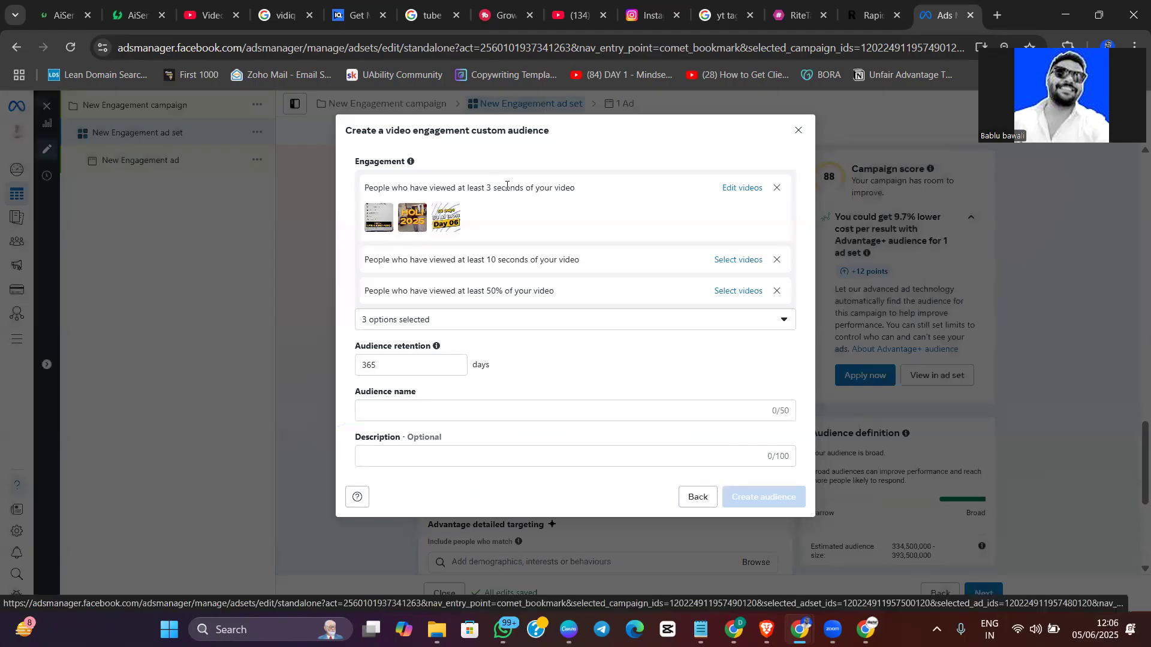
# For the 10-second viewers criterion, select the cropped_9X16 video from the Ask Bawali Facebook Page and confirm it
pyautogui.click(748, 262)
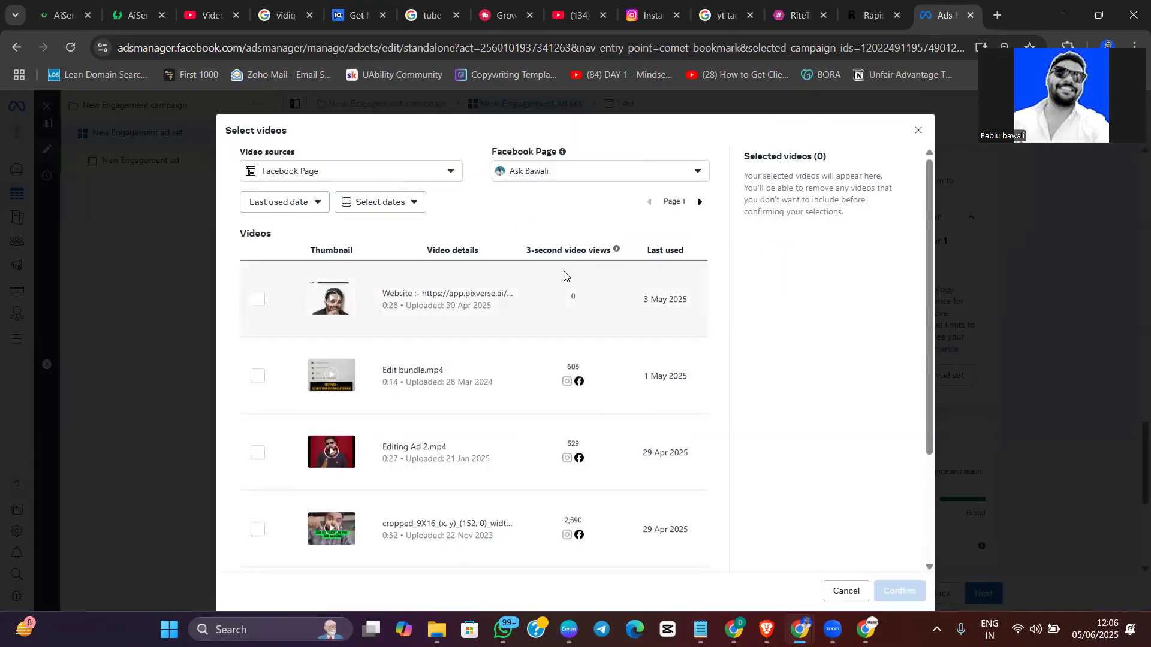
pyautogui.scroll(-2, 413, 393)
pyautogui.scroll(1, 413, 393)
pyautogui.scroll(-2, 405, 400)
pyautogui.click(258, 380)
pyautogui.click(899, 591)
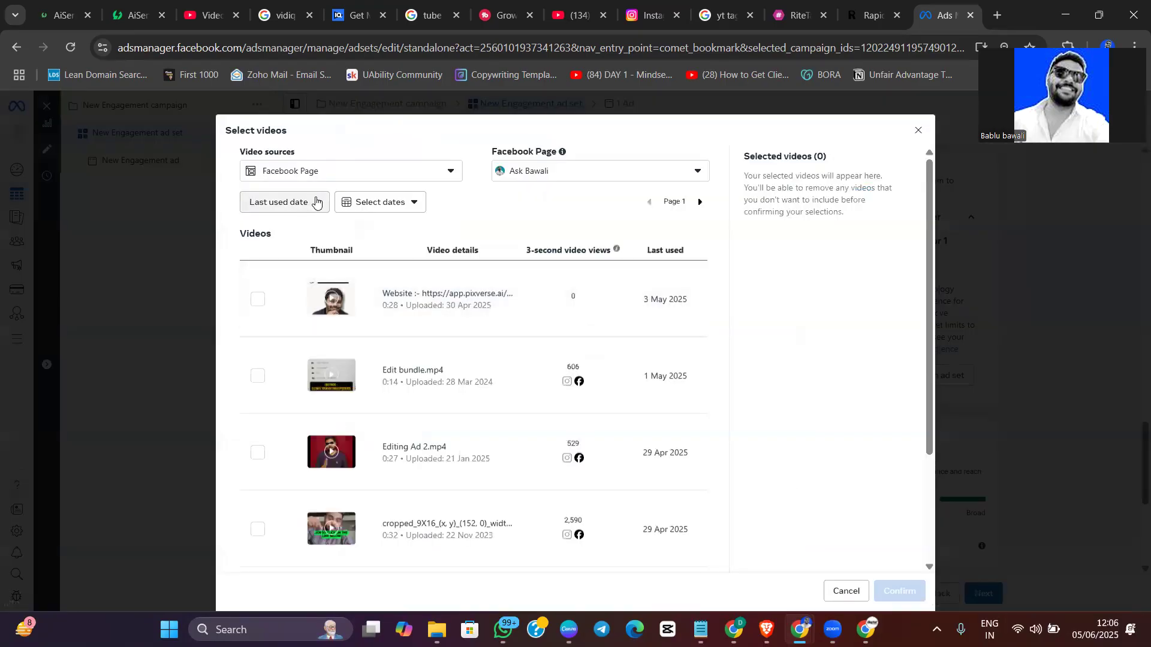
# For the 50% viewers criterion, switch the video source to the askbawali Instagram professional account and review its first page of videos
pyautogui.click(413, 174)
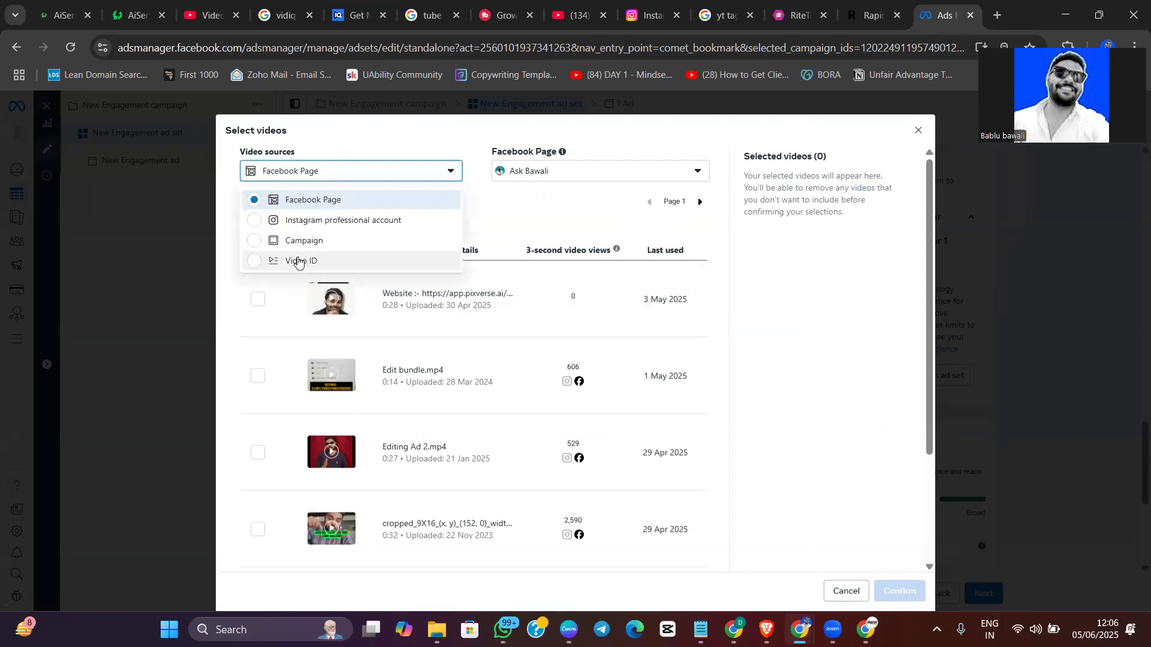
pyautogui.click(294, 222)
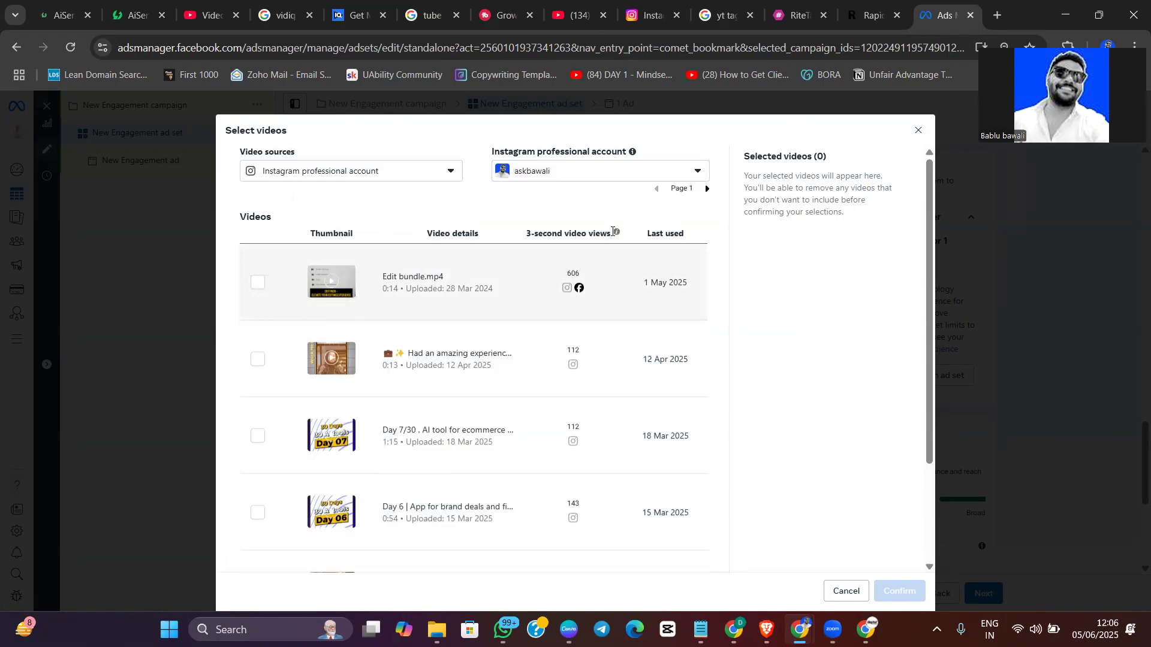
pyautogui.scroll(-3, 569, 293)
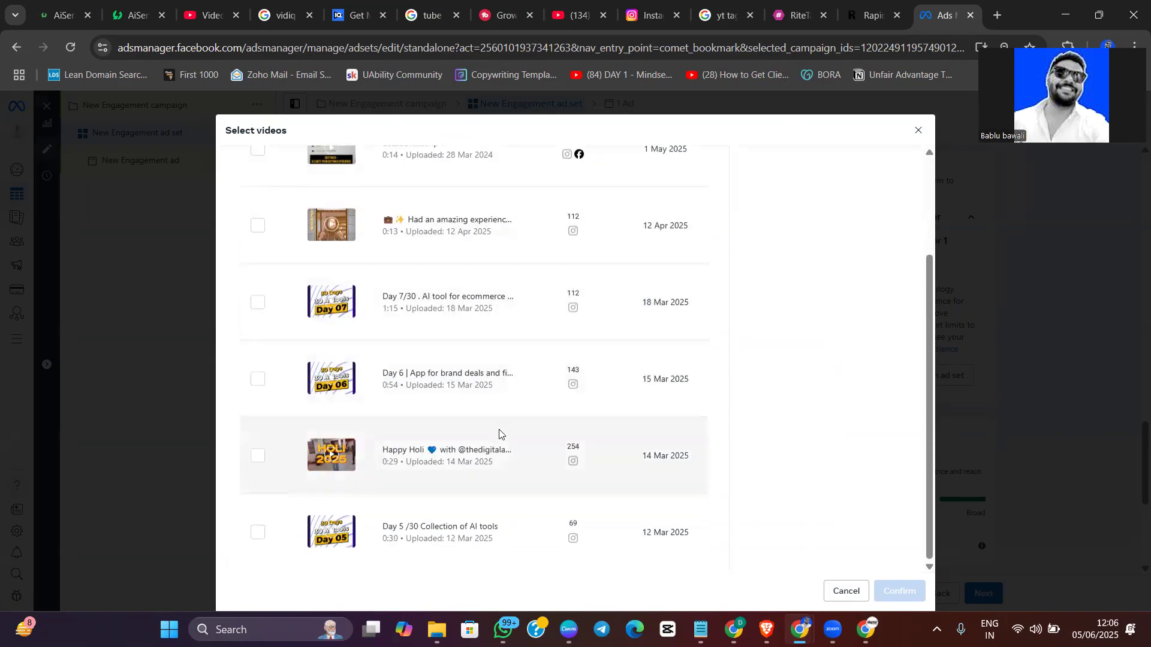
pyautogui.scroll(3, 499, 432)
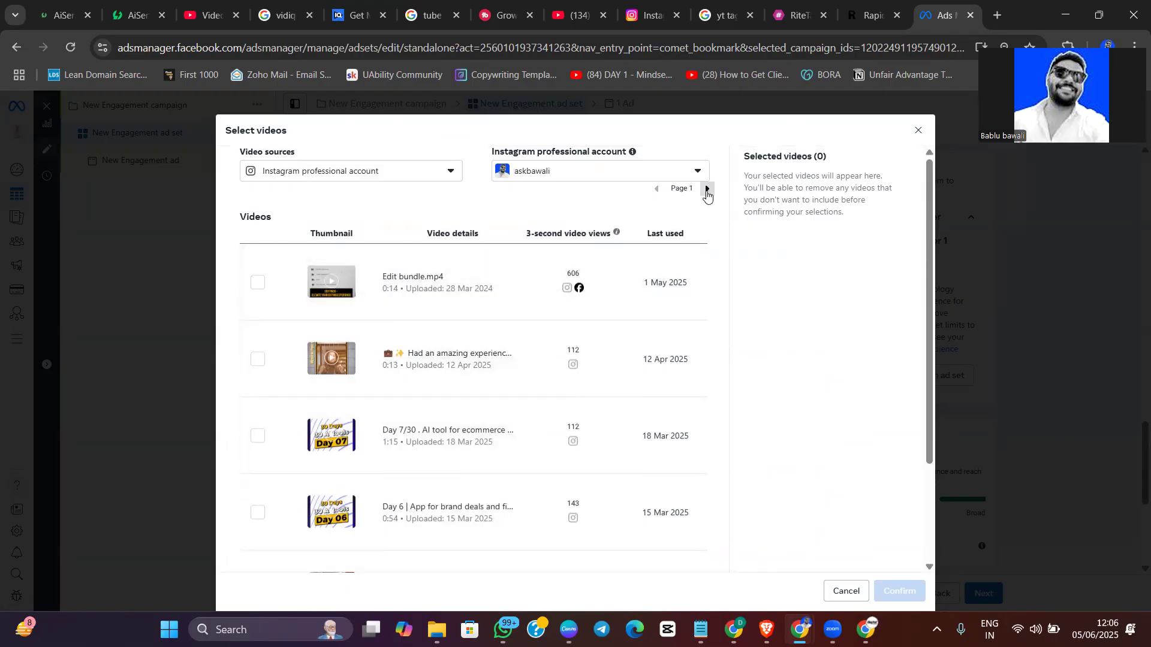
# From page 2 of the Instagram videos, select Day 1, Day 2, Day 3, "Comment Link" and Untitled video
pyautogui.click(707, 190)
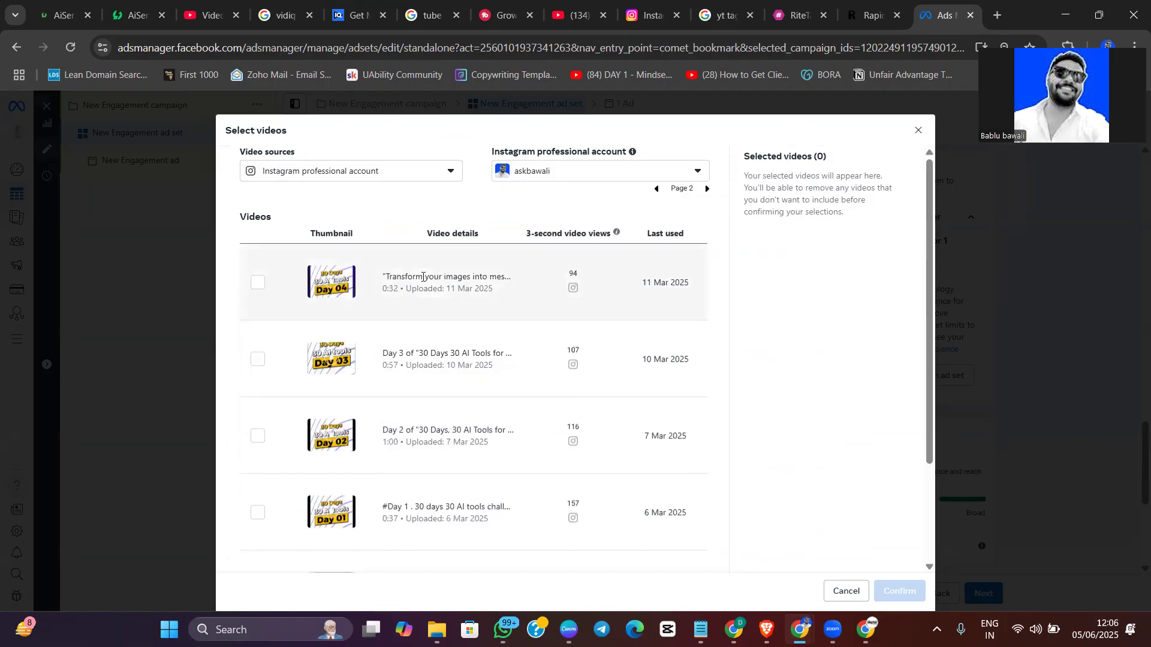
pyautogui.scroll(-2, 295, 359)
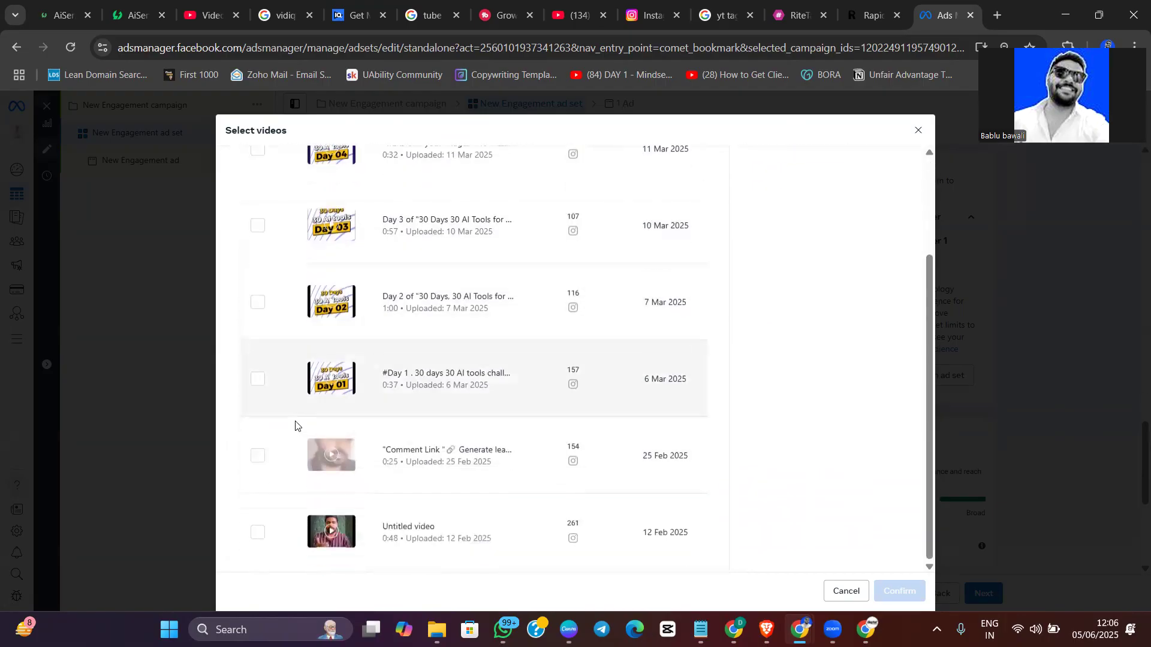
pyautogui.click(258, 455)
pyautogui.click(258, 379)
pyautogui.click(258, 303)
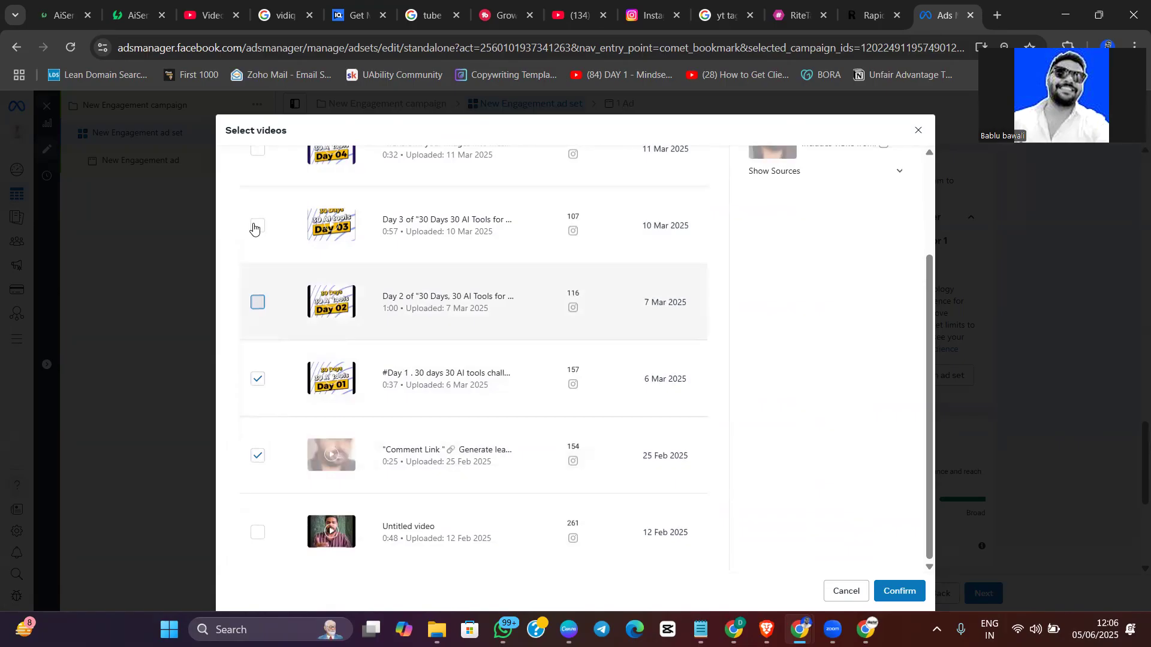
pyautogui.click(258, 225)
pyautogui.click(258, 532)
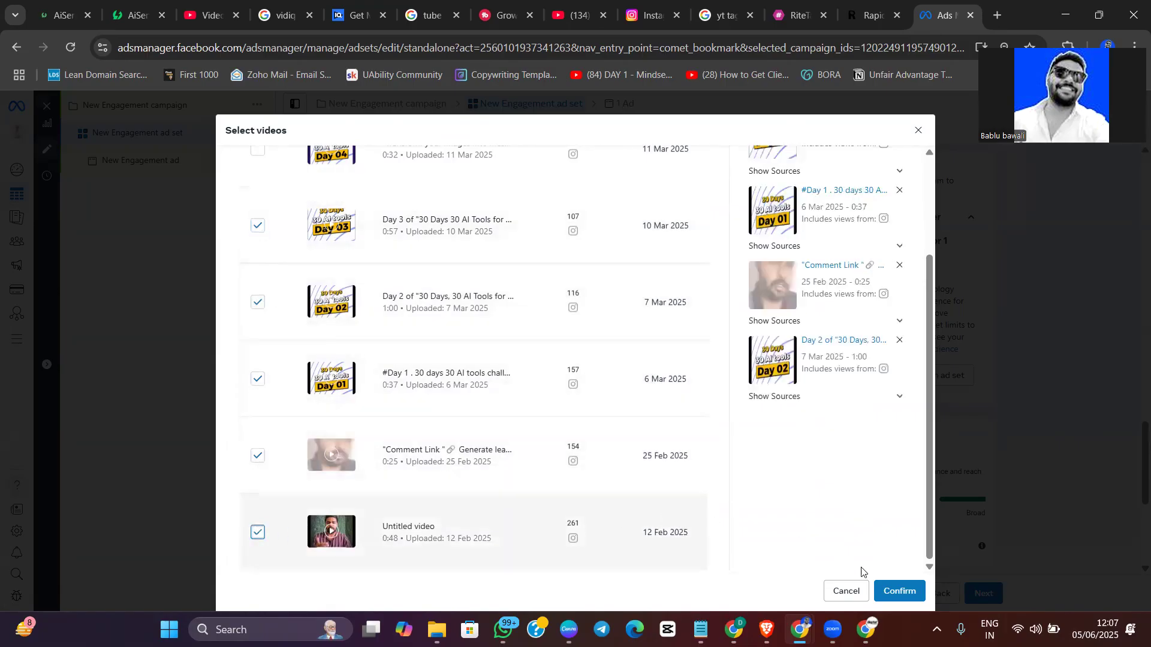
# Add the "Unlock the Secrets of Instagra..." and "Guys aaj main aapko bataunga" videos from page 3 and confirm the 50% selection
pyautogui.scroll(3, 599, 447)
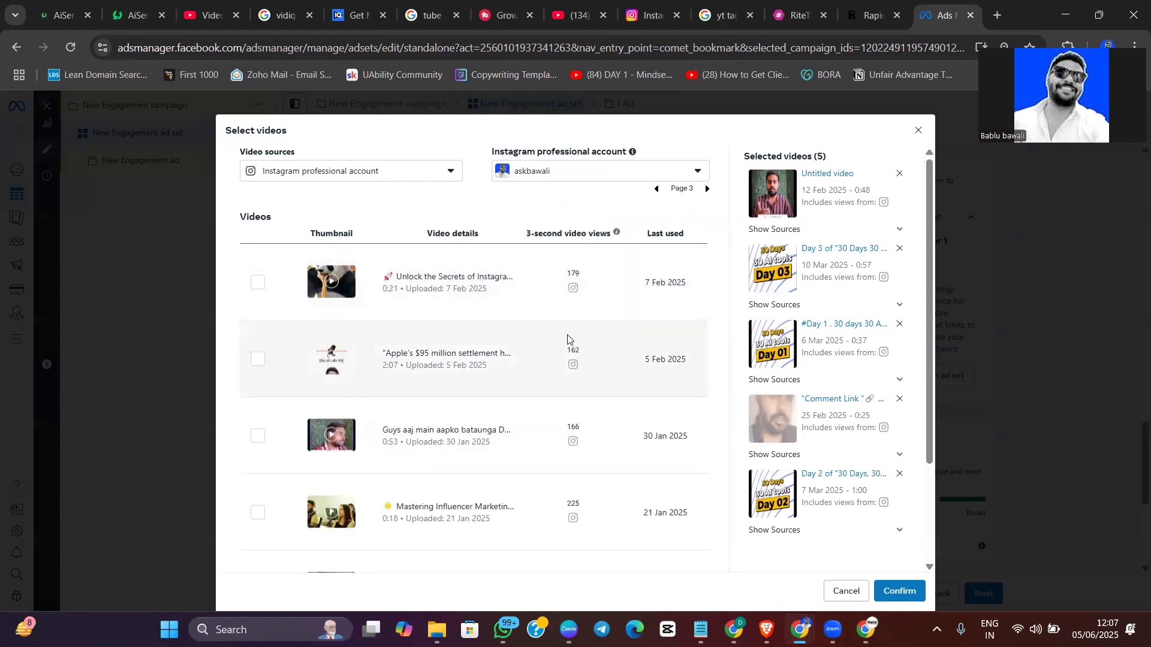
pyautogui.scroll(5, 567, 339)
pyautogui.scroll(-3, 567, 340)
pyautogui.scroll(-2, 567, 340)
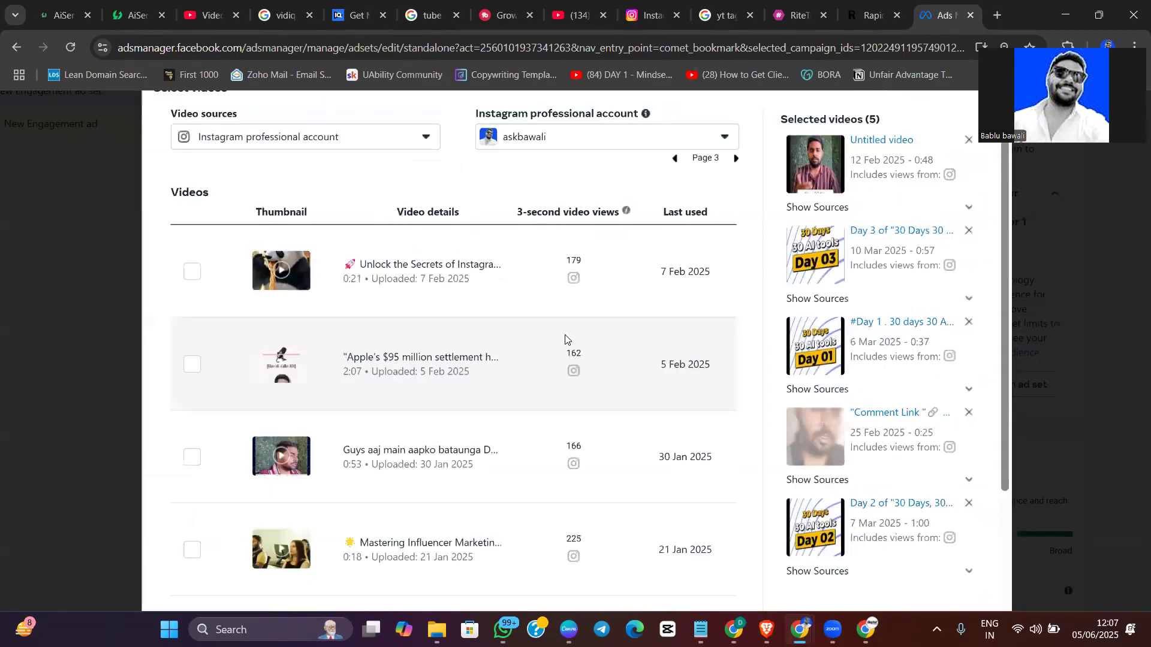
pyautogui.scroll(-2, 567, 340)
pyautogui.click(257, 437)
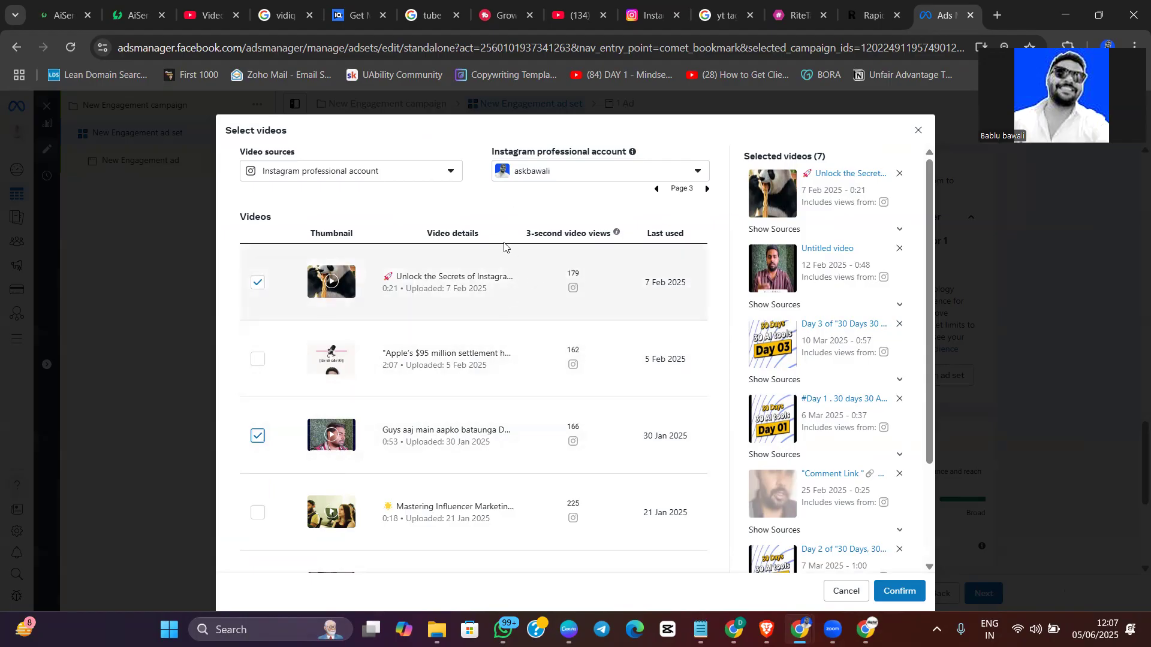
pyautogui.moveTo(534, 234); pyautogui.dragTo(593, 231)
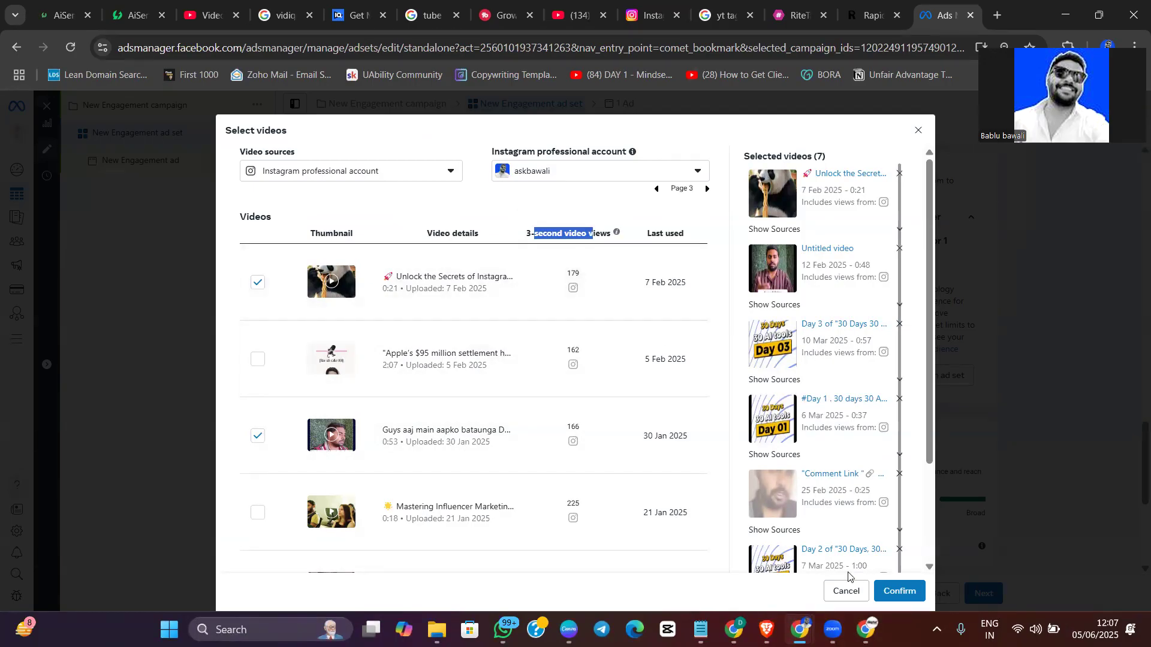
pyautogui.click(885, 593)
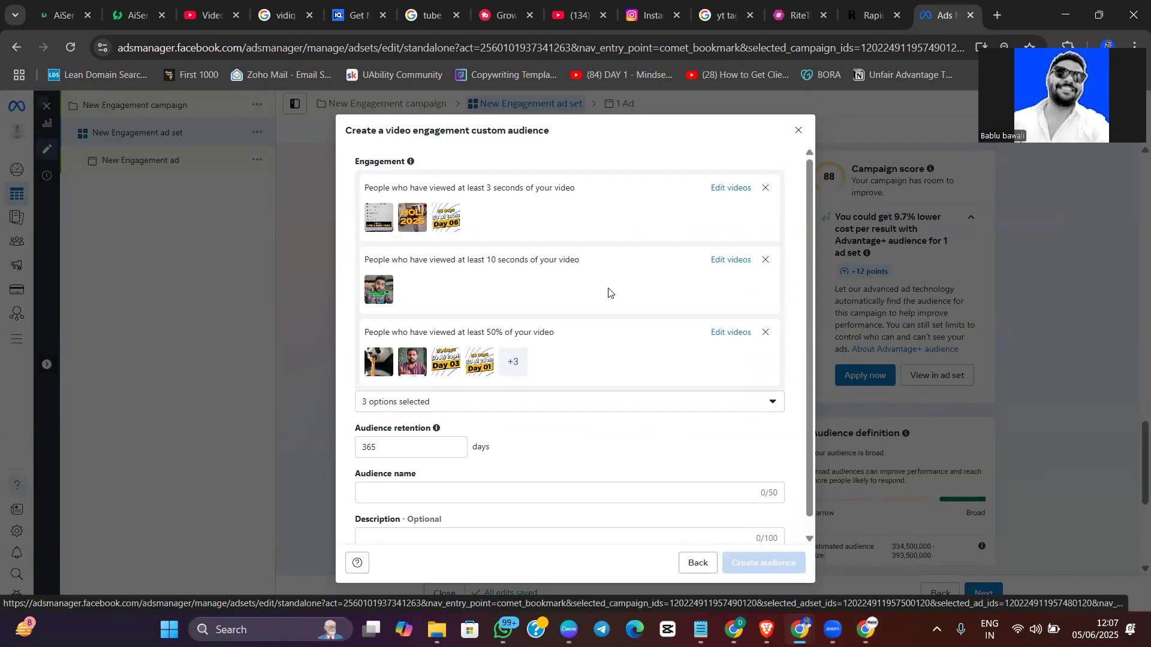
# Set the audience retention to 90 days and enter "90 days in" as the audience name
pyautogui.scroll(-1, 578, 391)
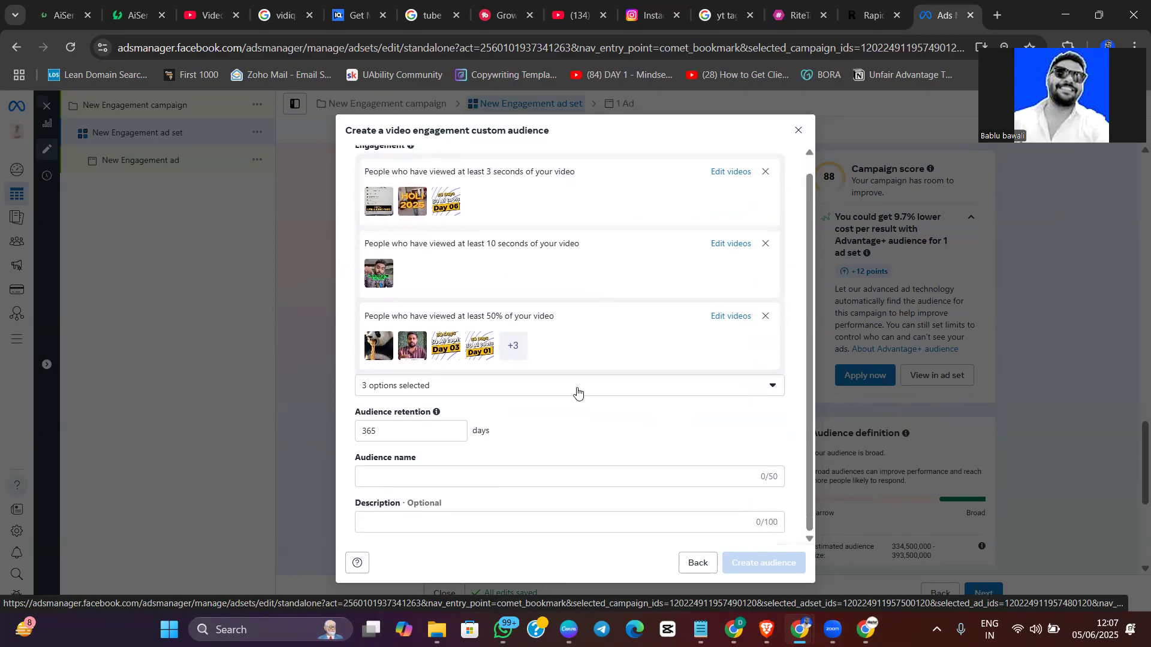
pyautogui.doubleClick(388, 430)
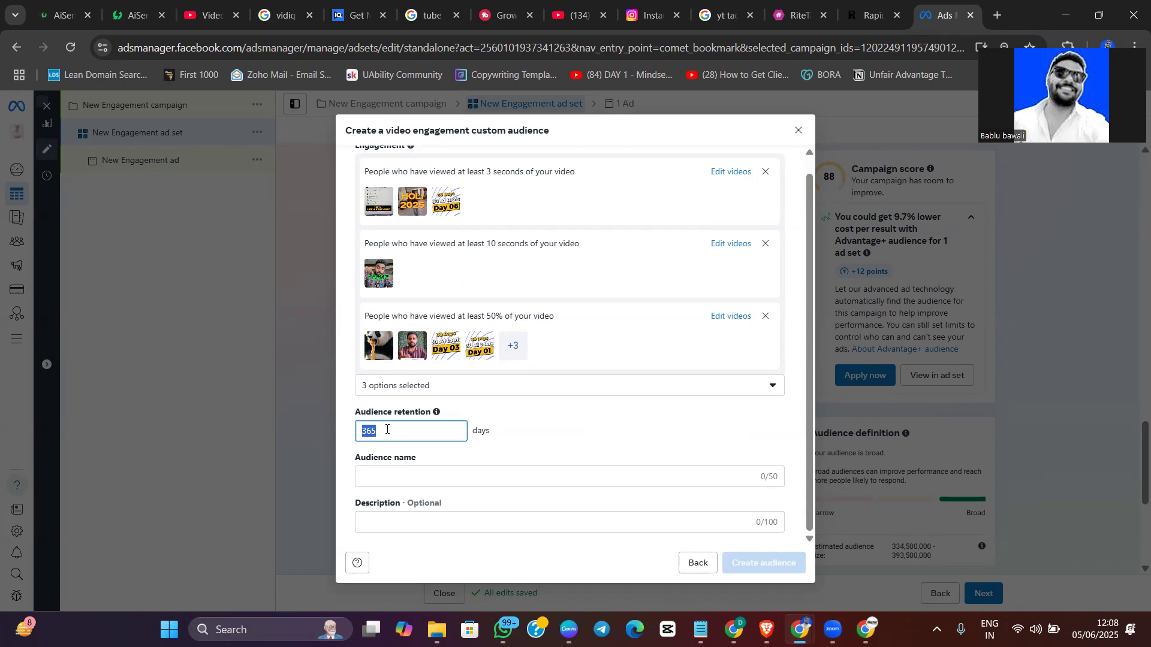
pyautogui.write('9')
pyautogui.click(462, 476)
pyautogui.write('9')
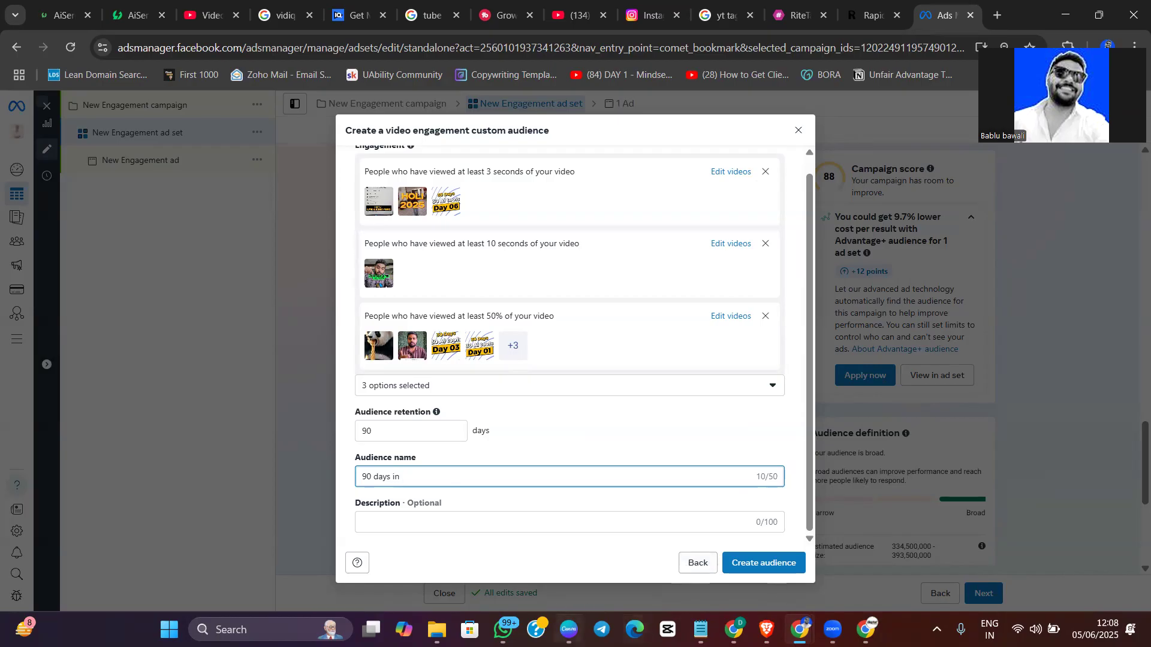
# Switch to the Canva presentation and insert a blank page after page 4, the "our source" versus "Meta" sketch
pyautogui.click(566, 628)
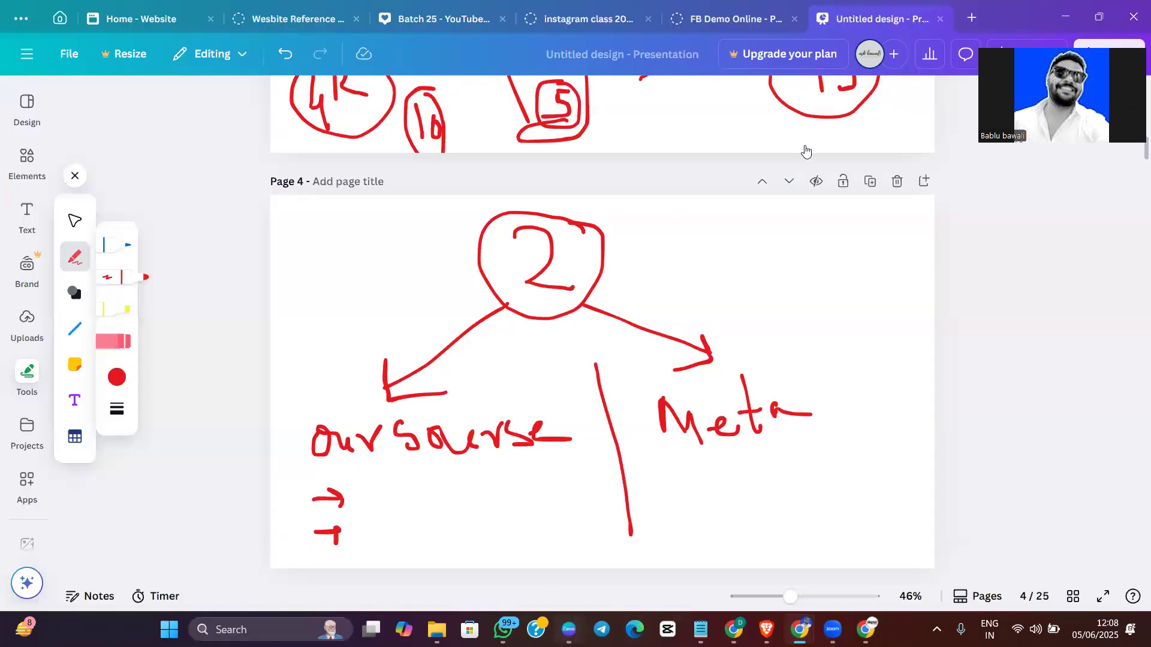
pyautogui.click(924, 181)
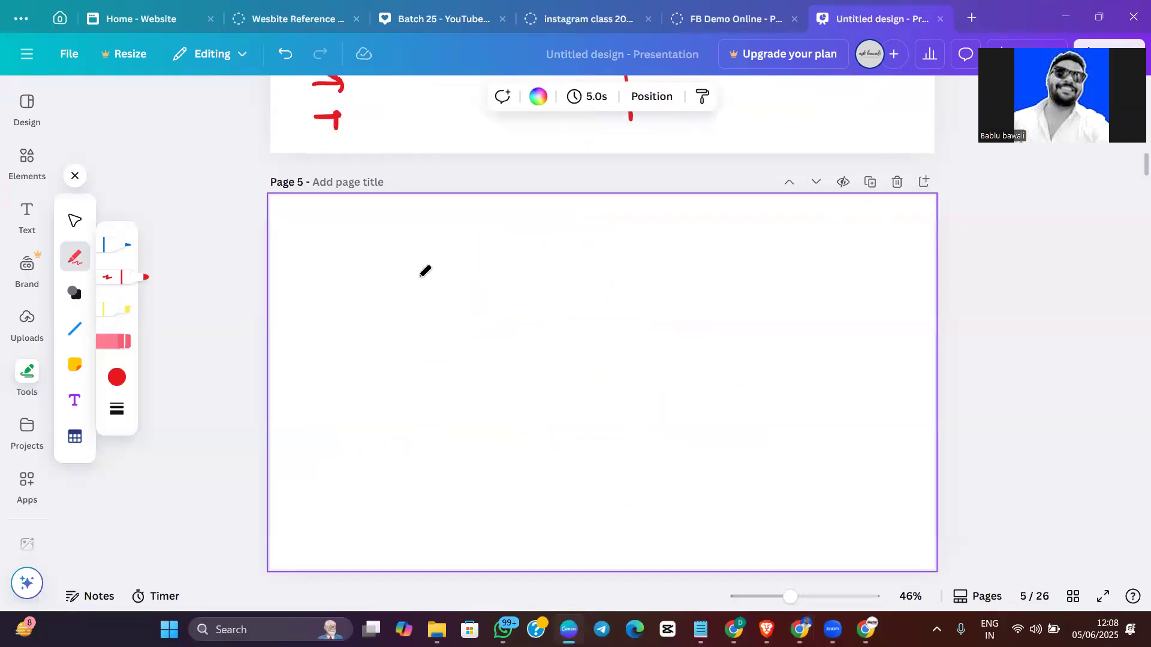
pyautogui.scroll(15, 384, 266)
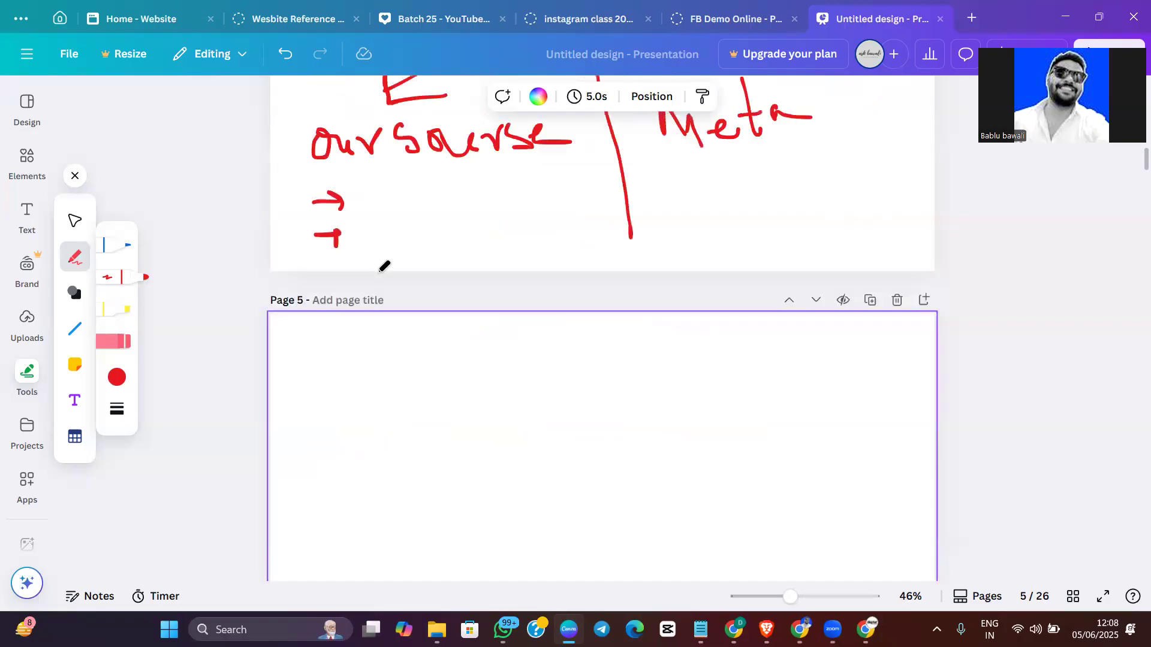
pyautogui.scroll(8, 384, 263)
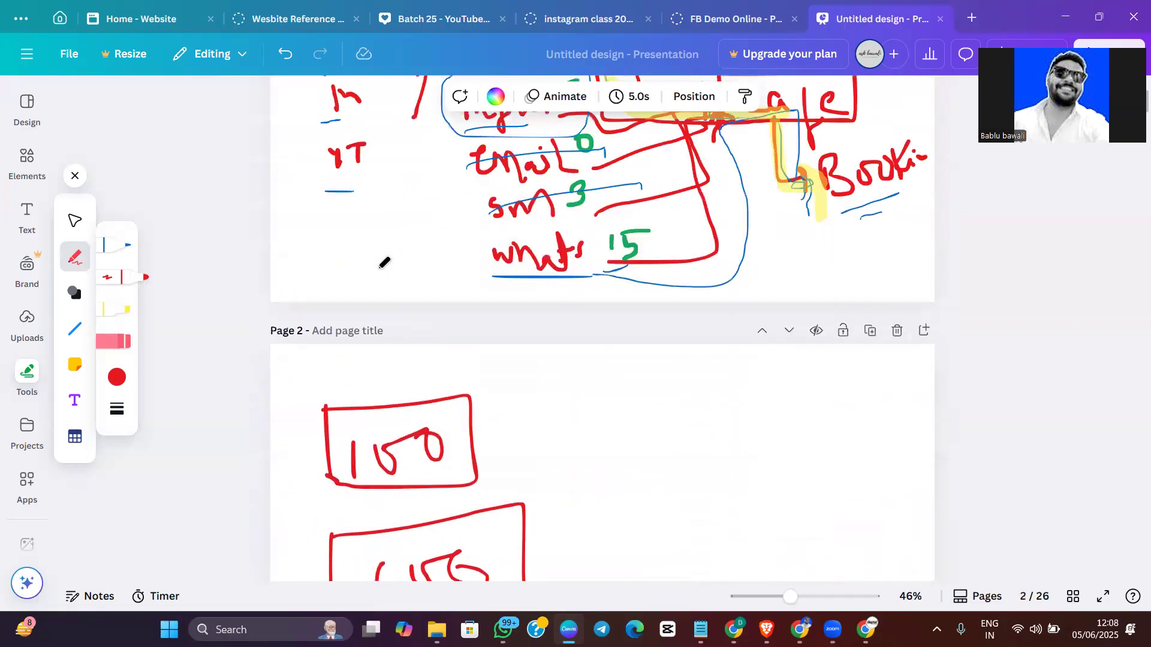
pyautogui.scroll(-5, 384, 264)
pyautogui.scroll(-15, 384, 264)
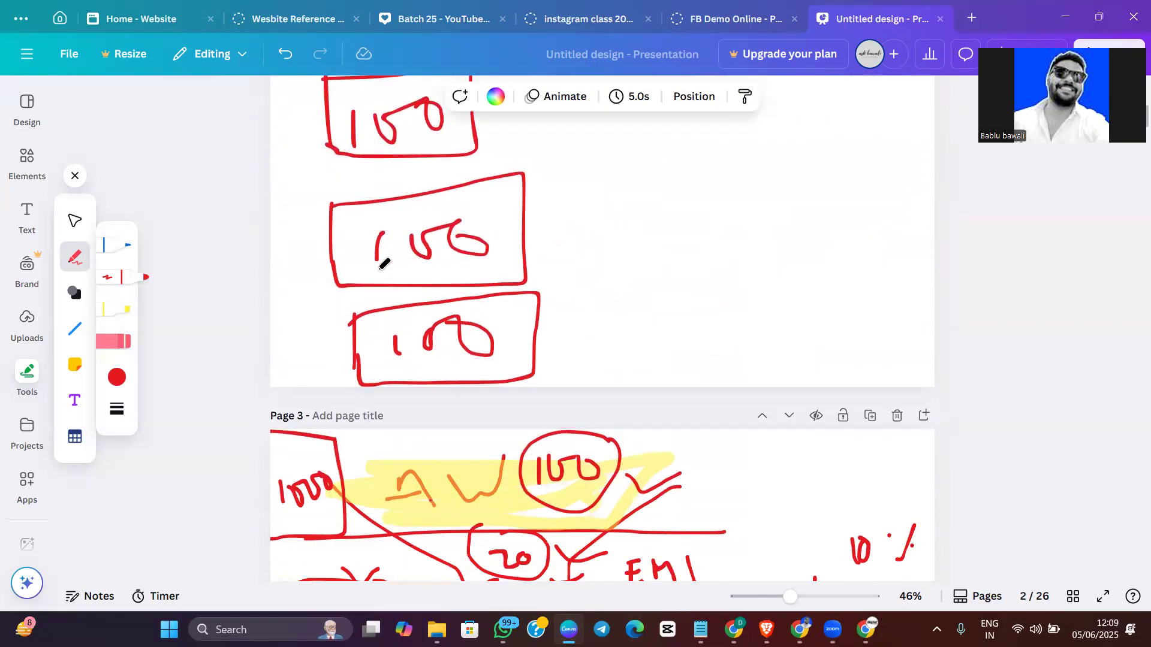
pyautogui.scroll(-2, 384, 269)
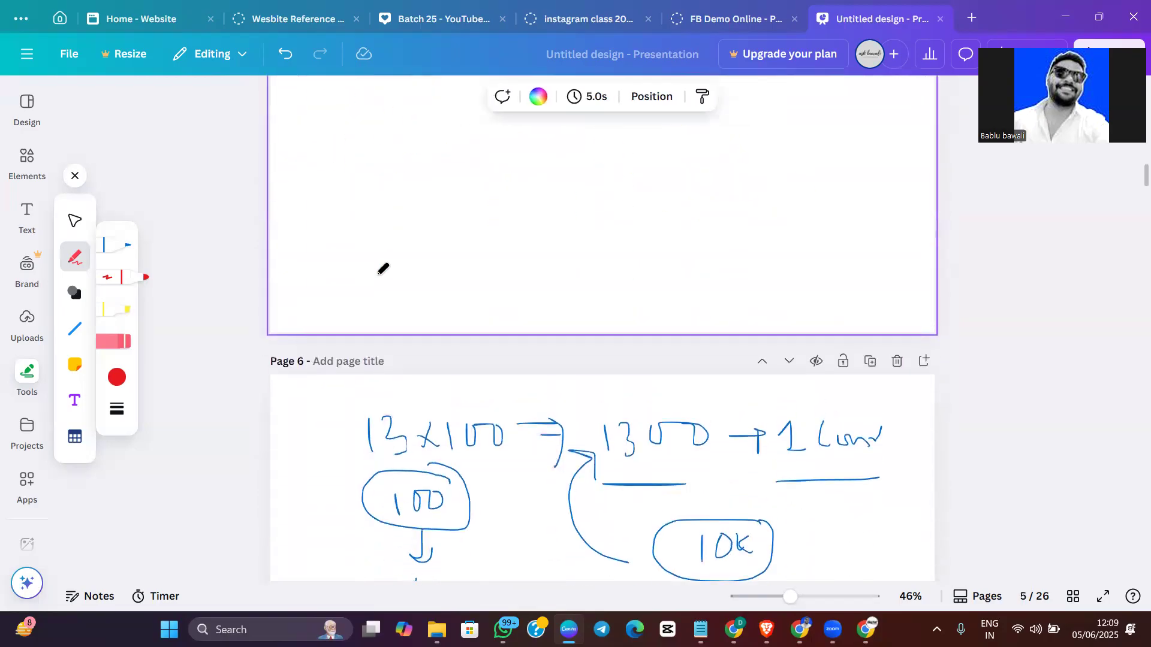
pyautogui.scroll(3, 385, 268)
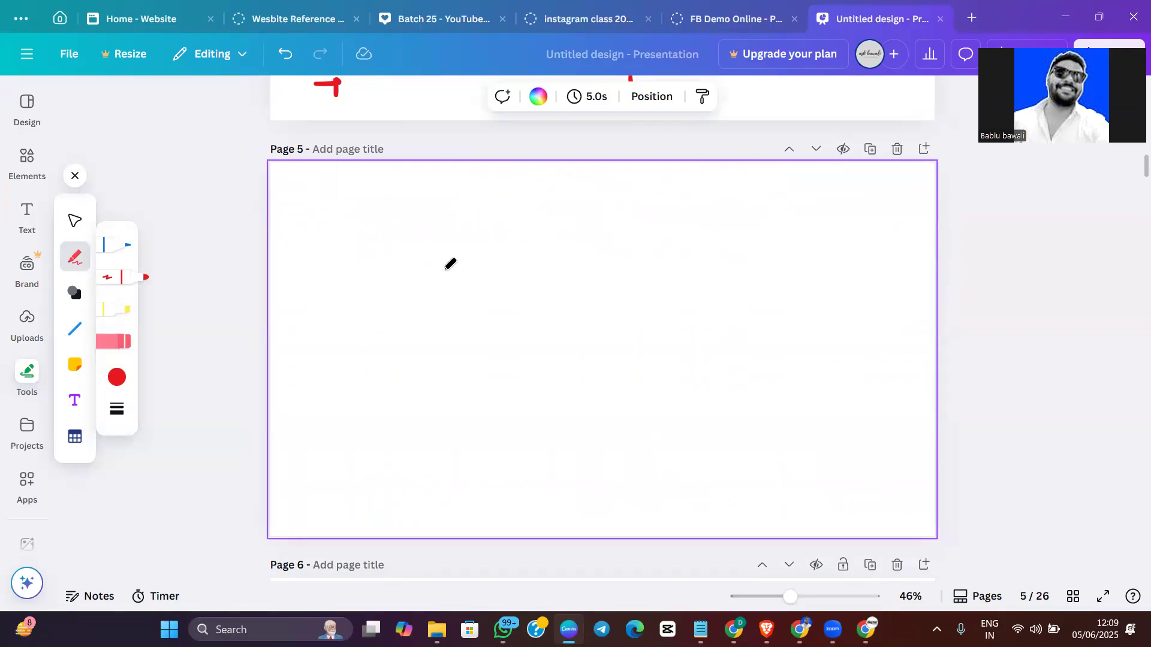
# Handwrite "Re-tar → Audi" in red on page 5, underline "Audi" and draw a curved arrow from it back to "Re-tar"
pyautogui.moveTo(322, 216)
pyautogui.mouseDown()
pyautogui.moveTo(326, 268)
pyautogui.moveTo(337, 249)
pyautogui.moveTo(352, 262)
pyautogui.moveTo(422, 241)
pyautogui.moveTo(455, 257)
pyautogui.moveTo(452, 237)
pyautogui.moveTo(483, 257)
pyautogui.moveTo(600, 234)
pyautogui.moveTo(613, 254)
pyautogui.moveTo(680, 205)
pyautogui.moveTo(699, 241)
pyautogui.moveTo(695, 228)
pyautogui.mouseUp()
pyautogui.moveTo(710, 225)
pyautogui.mouseDown()
pyautogui.moveTo(727, 237)
pyautogui.moveTo(775, 206)
pyautogui.moveTo(780, 252)
pyautogui.mouseUp()
pyautogui.moveTo(785, 237); pyautogui.dragTo(790, 251)
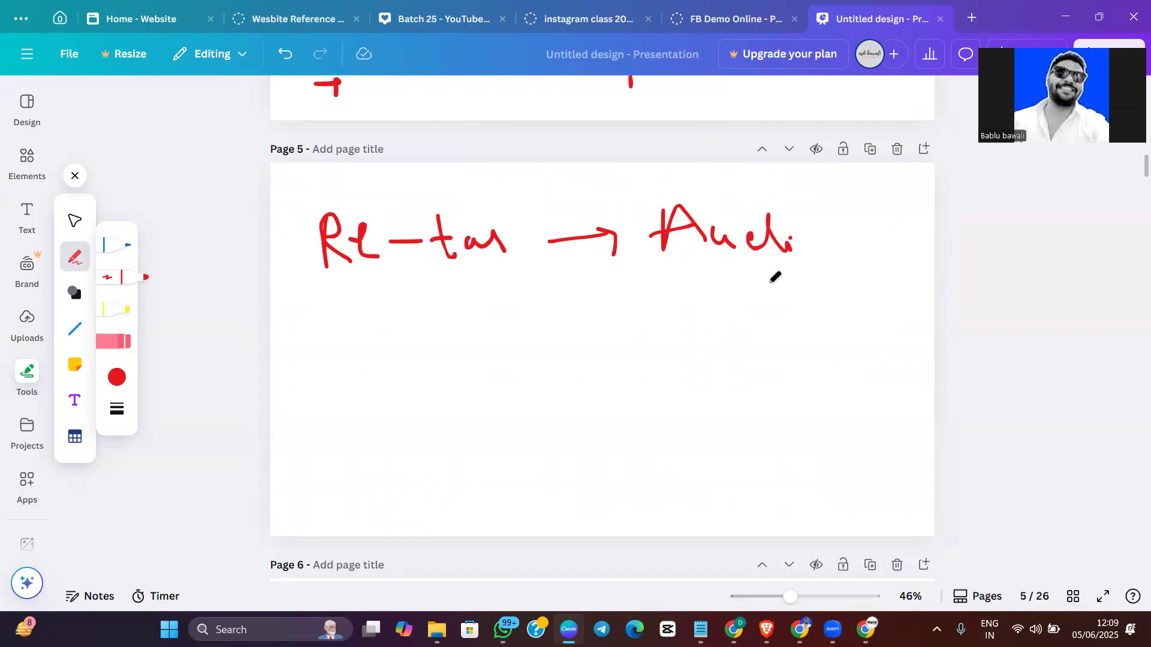
pyautogui.moveTo(653, 271); pyautogui.dragTo(783, 269)
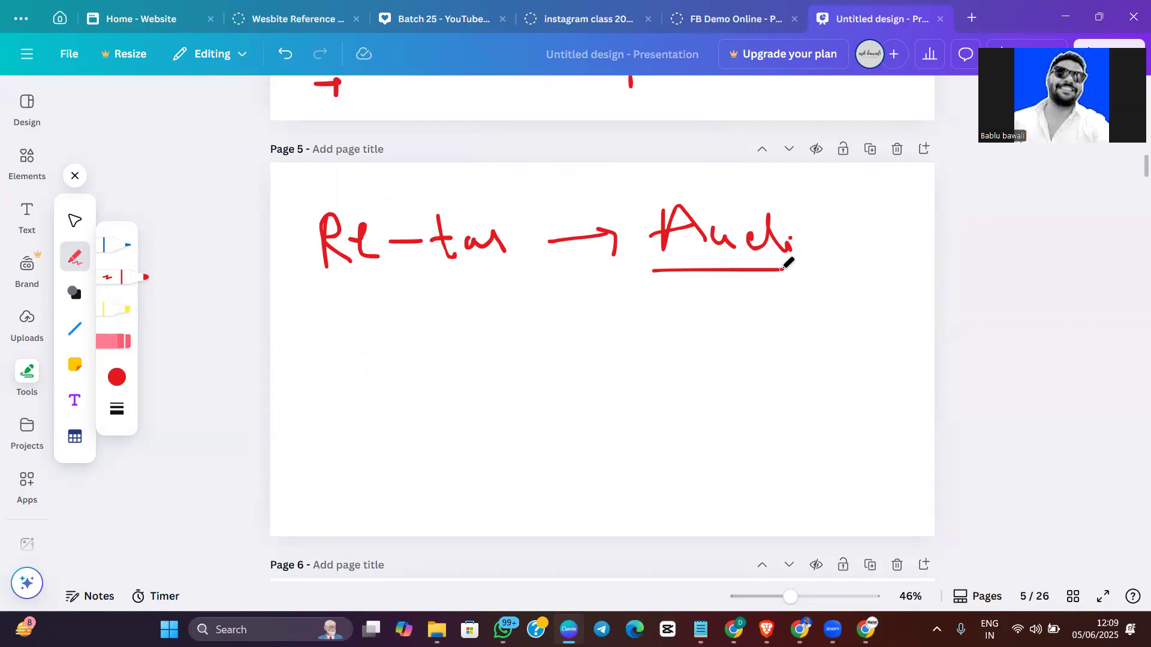
pyautogui.moveTo(669, 301)
pyautogui.mouseDown()
pyautogui.moveTo(419, 313)
pyautogui.moveTo(439, 327)
pyautogui.mouseUp()
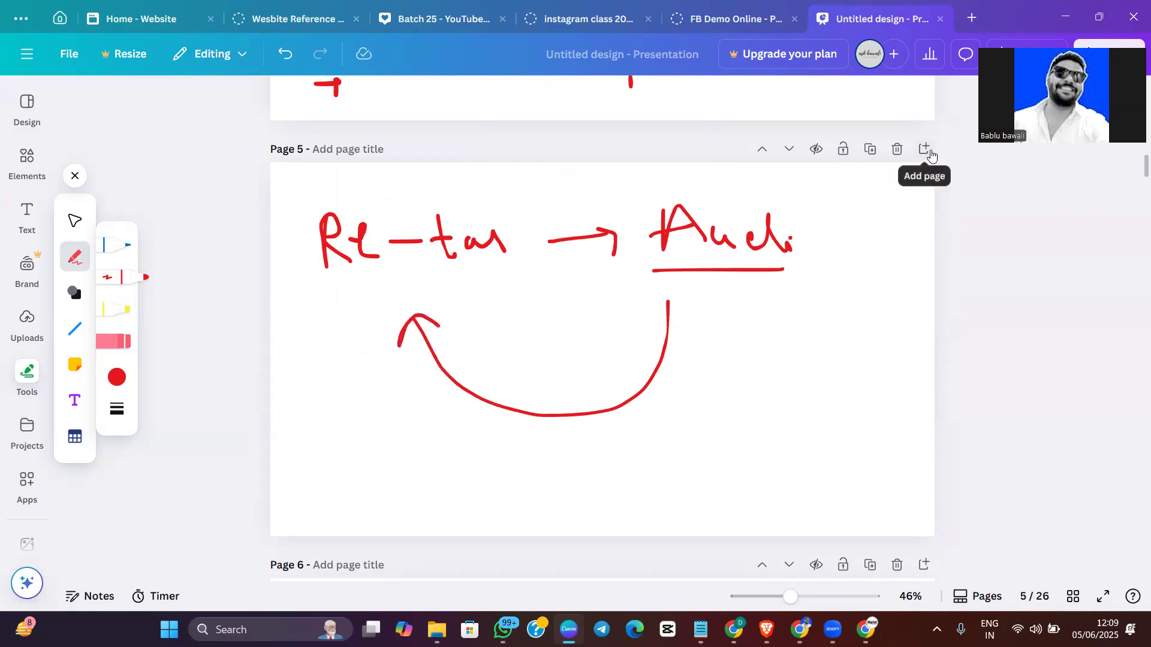
# Insert a blank page after page 5 and sketch three stacked red boxes labelled 100, 500 and 1K
pyautogui.click(923, 148)
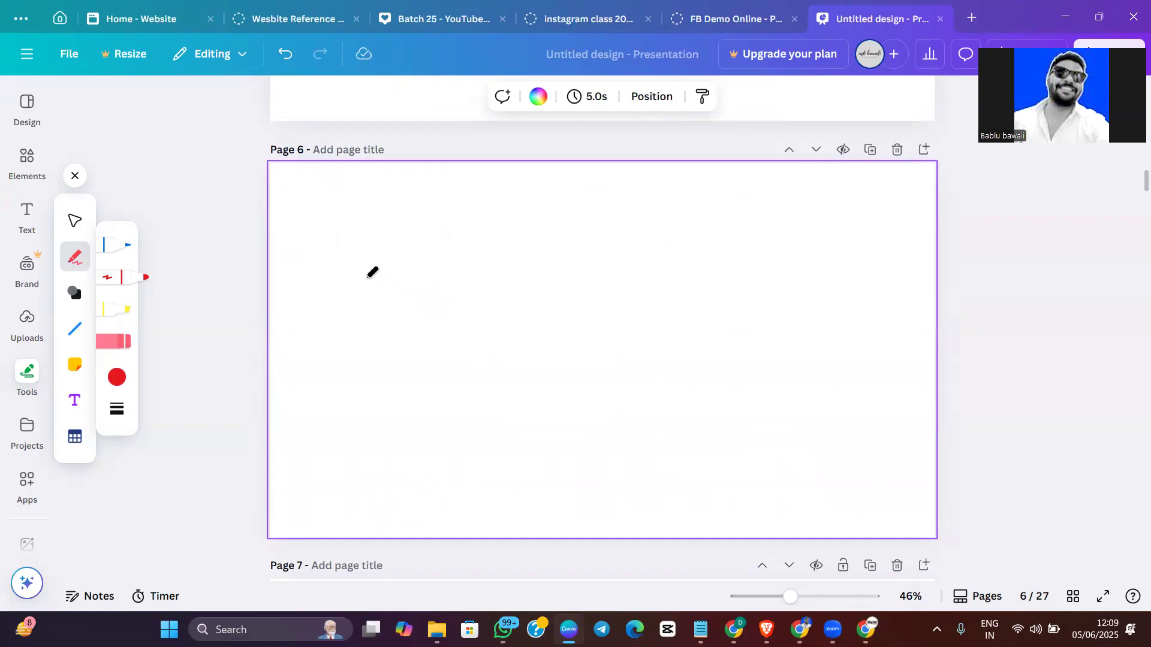
pyautogui.moveTo(317, 219); pyautogui.dragTo(326, 286)
pyautogui.moveTo(313, 218)
pyautogui.mouseDown()
pyautogui.moveTo(428, 290)
pyautogui.moveTo(326, 292)
pyautogui.mouseUp()
pyautogui.moveTo(358, 246)
pyautogui.mouseDown()
pyautogui.moveTo(376, 261)
pyautogui.moveTo(343, 251)
pyautogui.mouseUp()
pyautogui.moveTo(456, 241)
pyautogui.mouseDown()
pyautogui.moveTo(468, 267)
pyautogui.moveTo(496, 229)
pyautogui.moveTo(527, 234)
pyautogui.mouseUp()
pyautogui.moveTo(313, 352); pyautogui.dragTo(325, 425)
pyautogui.moveTo(314, 360); pyautogui.dragTo(442, 427)
pyautogui.moveTo(441, 429); pyautogui.dragTo(334, 430)
pyautogui.moveTo(481, 372)
pyautogui.mouseDown()
pyautogui.moveTo(521, 369)
pyautogui.moveTo(521, 389)
pyautogui.moveTo(502, 397)
pyautogui.mouseUp()
pyautogui.moveTo(549, 381)
pyautogui.mouseDown()
pyautogui.moveTo(557, 395)
pyautogui.moveTo(583, 390)
pyautogui.mouseUp()
pyautogui.moveTo(349, 474)
pyautogui.mouseDown()
pyautogui.moveTo(350, 509)
pyautogui.moveTo(385, 516)
pyautogui.mouseUp()
pyautogui.moveTo(486, 471)
pyautogui.mouseDown()
pyautogui.moveTo(482, 498)
pyautogui.moveTo(511, 491)
pyautogui.mouseUp()
pyautogui.moveTo(523, 452); pyautogui.dragTo(543, 481)
# Join the three labelled boxes with a curly brace leading to a larger box containing a play symbol
pyautogui.moveTo(528, 221)
pyautogui.mouseDown()
pyautogui.moveTo(585, 246)
pyautogui.moveTo(643, 360)
pyautogui.moveTo(572, 525)
pyautogui.mouseUp()
pyautogui.moveTo(685, 314)
pyautogui.mouseDown()
pyautogui.moveTo(693, 391)
pyautogui.moveTo(807, 396)
pyautogui.moveTo(681, 372)
pyautogui.moveTo(677, 355)
pyautogui.mouseUp()
pyautogui.moveTo(722, 359)
pyautogui.mouseDown()
pyautogui.moveTo(731, 377)
pyautogui.moveTo(742, 359)
pyautogui.moveTo(723, 358)
pyautogui.mouseUp()
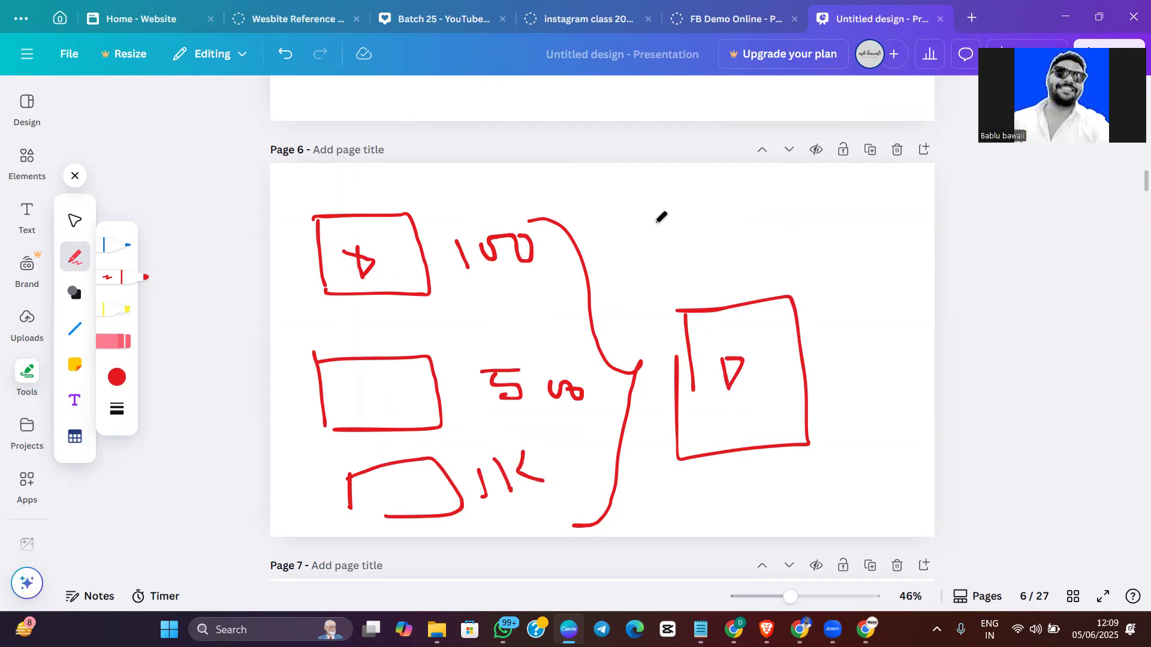
# Draw a bracket around the outer side of the three boxes and underline 100, 500 and 1K
pyautogui.moveTo(356, 197)
pyautogui.mouseDown()
pyautogui.moveTo(286, 322)
pyautogui.moveTo(330, 527)
pyautogui.moveTo(353, 526)
pyautogui.mouseUp()
pyautogui.moveTo(465, 303); pyautogui.dragTo(529, 309)
pyautogui.moveTo(491, 446); pyautogui.dragTo(575, 444)
pyautogui.moveTo(493, 517); pyautogui.dragTo(533, 521)
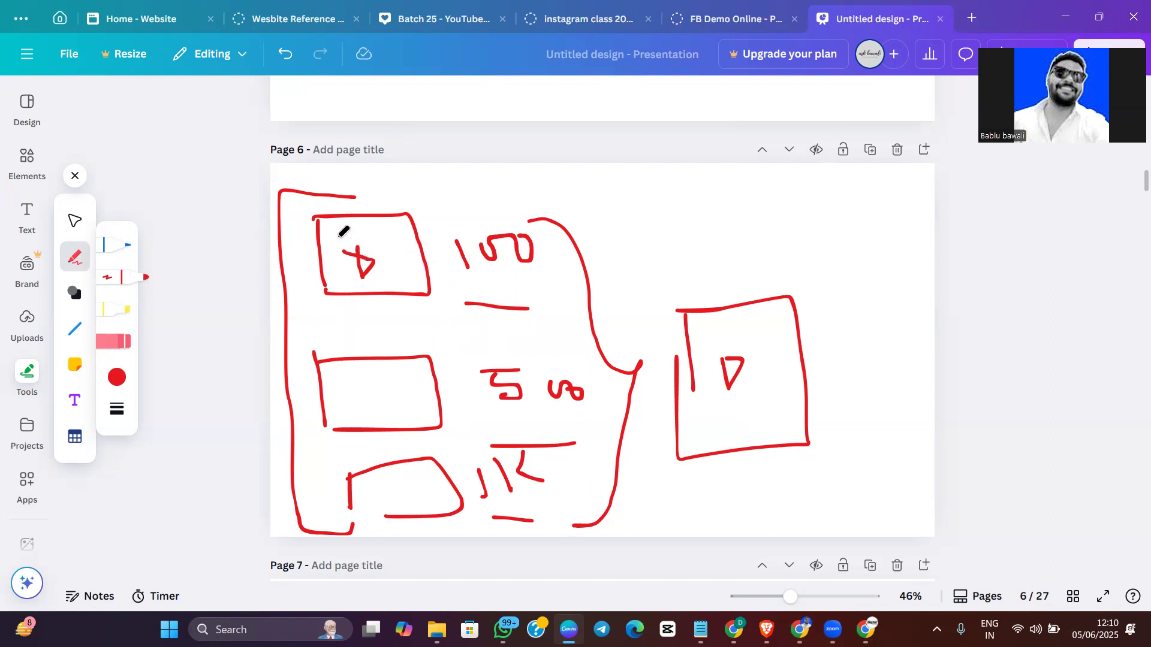
# Handwrite short labels inside the three stacked boxes, "Av" for 100, "Ser" for 500 and "1+1" for 1K
pyautogui.moveTo(337, 225)
pyautogui.mouseDown()
pyautogui.moveTo(353, 247)
pyautogui.moveTo(368, 232)
pyautogui.mouseUp()
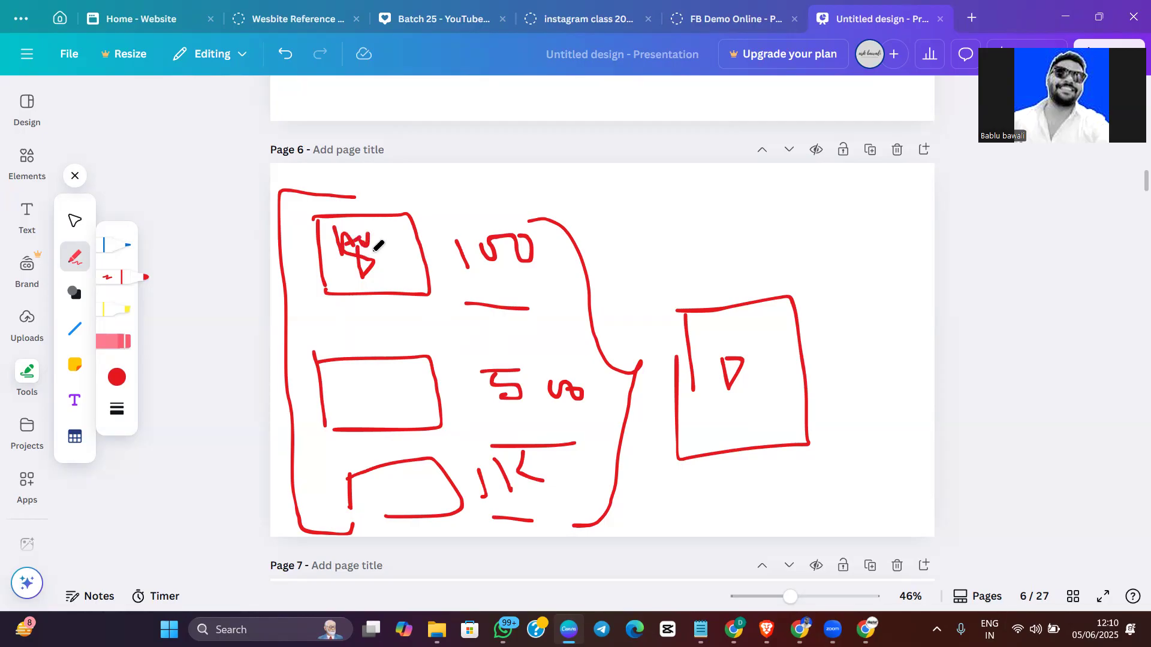
pyautogui.moveTo(344, 387)
pyautogui.mouseDown()
pyautogui.moveTo(354, 401)
pyautogui.moveTo(374, 394)
pyautogui.mouseUp()
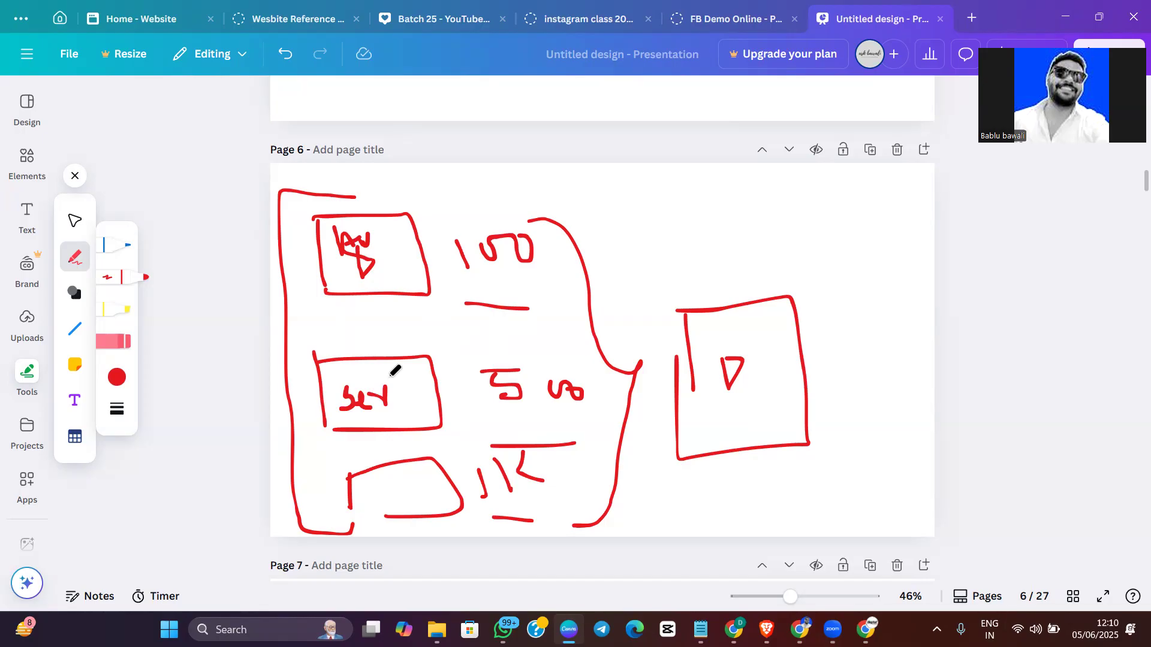
pyautogui.moveTo(346, 505)
pyautogui.mouseDown()
pyautogui.moveTo(382, 522)
pyautogui.moveTo(367, 502)
pyautogui.moveTo(406, 491)
pyautogui.moveTo(432, 512)
pyautogui.mouseUp()
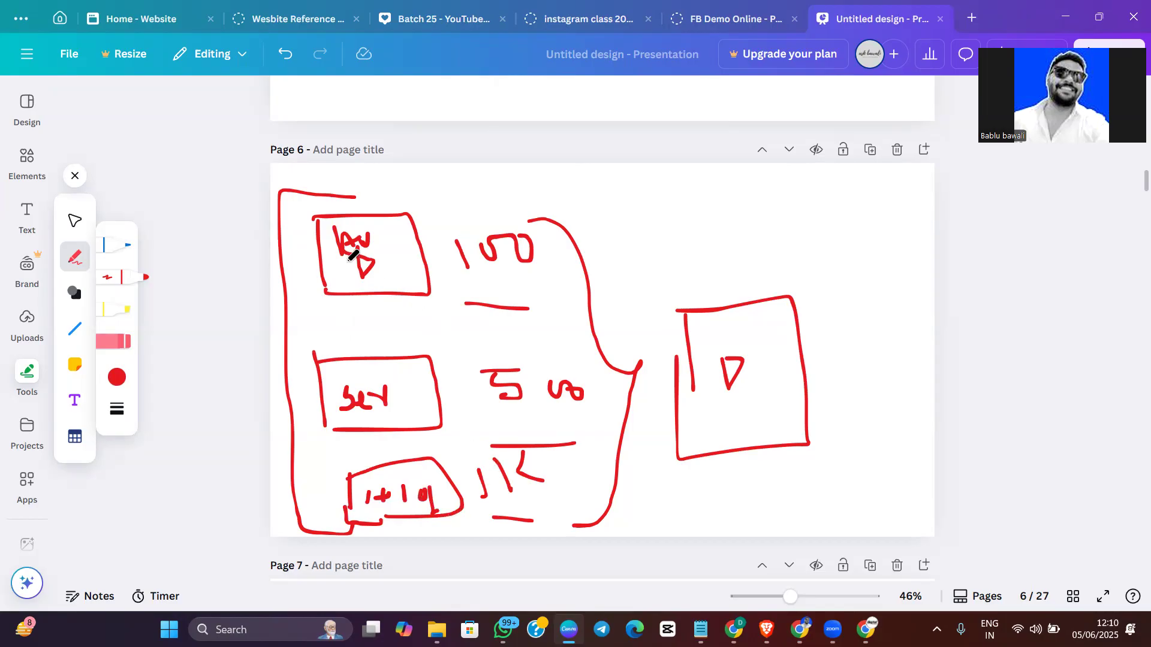
# Retrace the edge of the larger play-symbol box and add short handwritten notes above and beside it
pyautogui.moveTo(677, 357); pyautogui.dragTo(685, 338)
pyautogui.moveTo(718, 261)
pyautogui.mouseDown()
pyautogui.moveTo(721, 277)
pyautogui.moveTo(717, 263)
pyautogui.moveTo(746, 287)
pyautogui.moveTo(777, 269)
pyautogui.mouseUp()
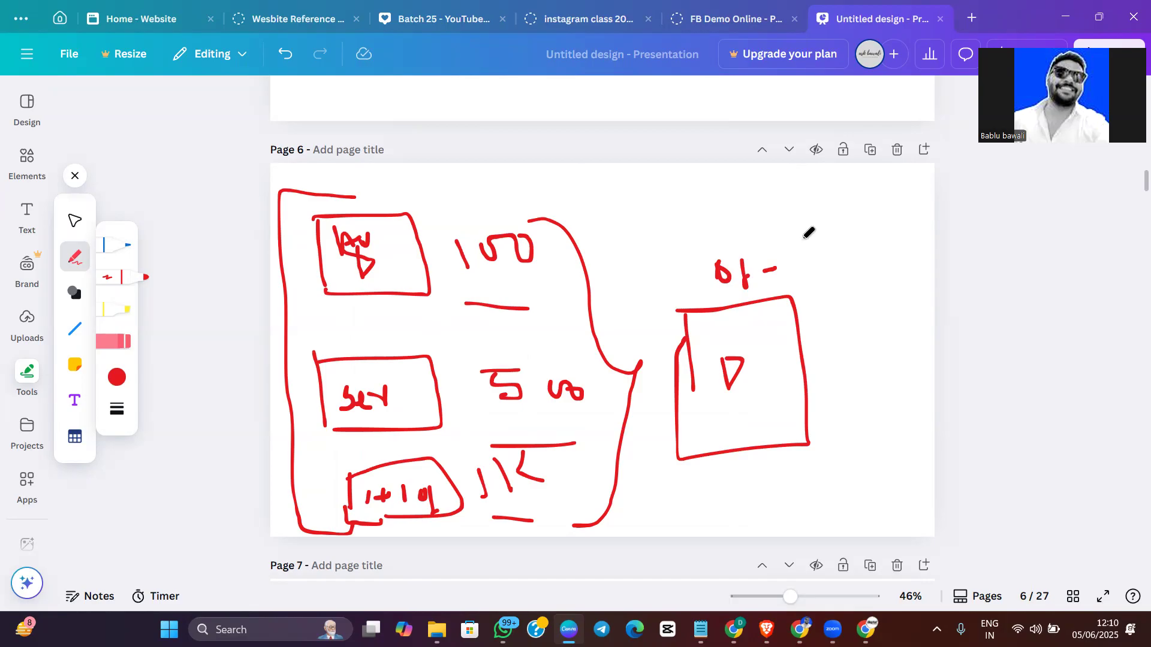
pyautogui.moveTo(807, 239)
pyautogui.mouseDown()
pyautogui.moveTo(825, 266)
pyautogui.moveTo(824, 234)
pyautogui.mouseUp()
pyautogui.moveTo(822, 295)
pyautogui.mouseDown()
pyautogui.moveTo(847, 289)
pyautogui.moveTo(850, 302)
pyautogui.mouseUp()
pyautogui.moveTo(683, 317); pyautogui.dragTo(683, 358)
# Switch back to Meta Ads Manager and create the "90 days in" video engagement custom audience
pyautogui.scroll(20, 674, 350)
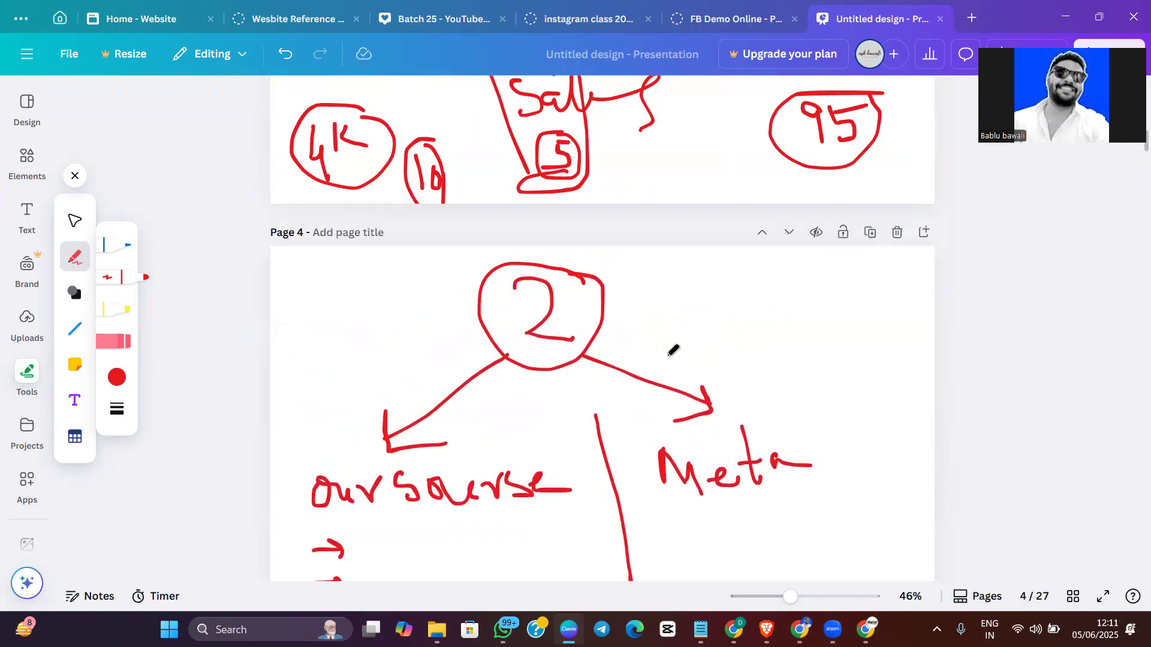
pyautogui.scroll(-3, 674, 350)
pyautogui.scroll(-3, 640, 413)
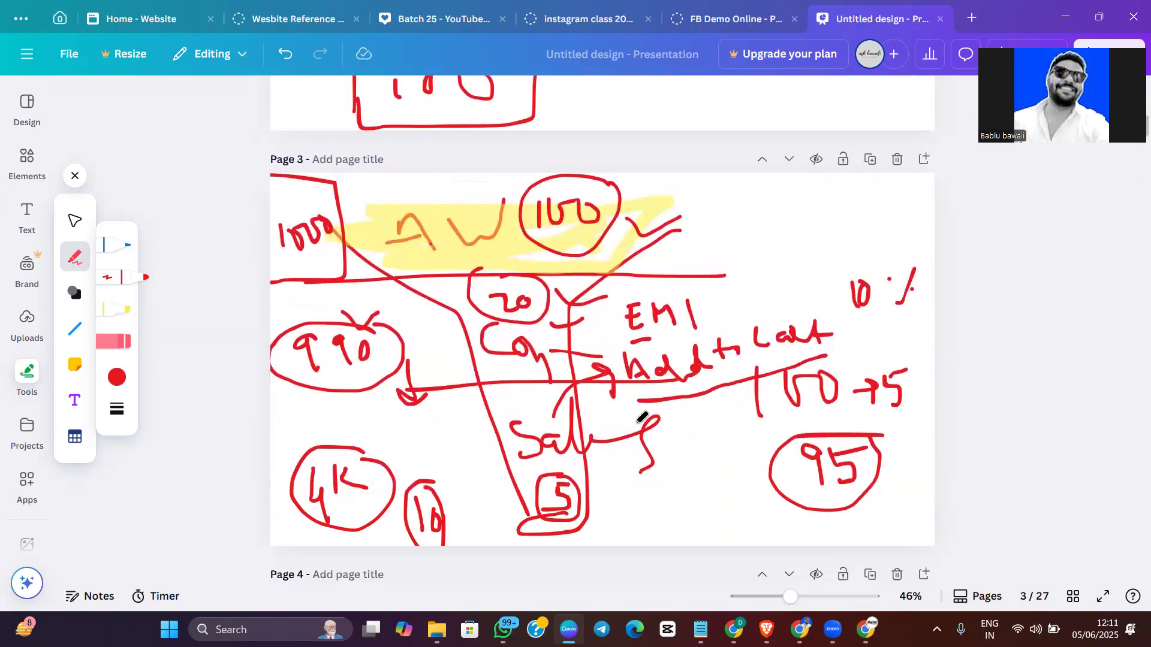
pyautogui.scroll(-20, 642, 416)
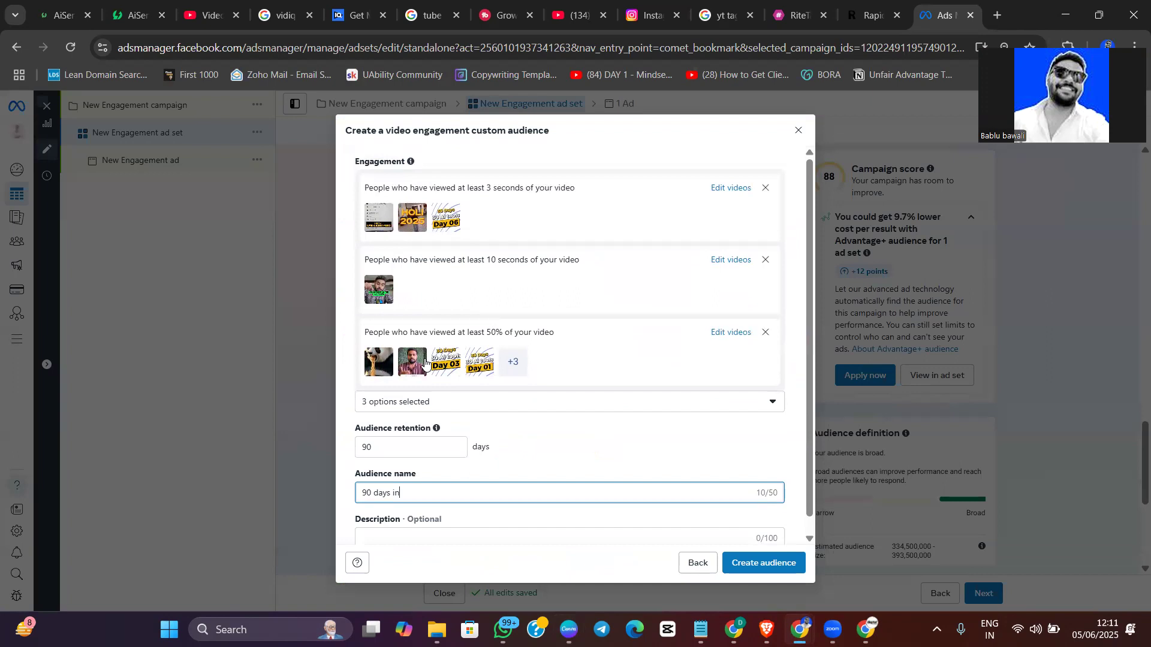
pyautogui.scroll(-1, 488, 407)
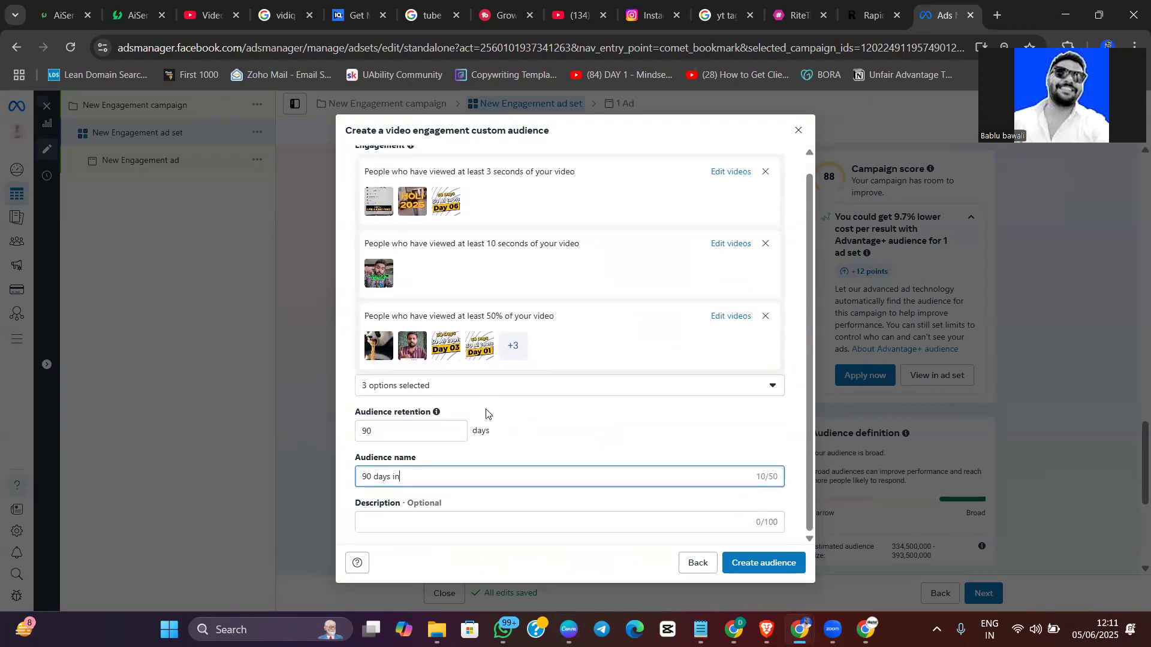
pyautogui.click(733, 563)
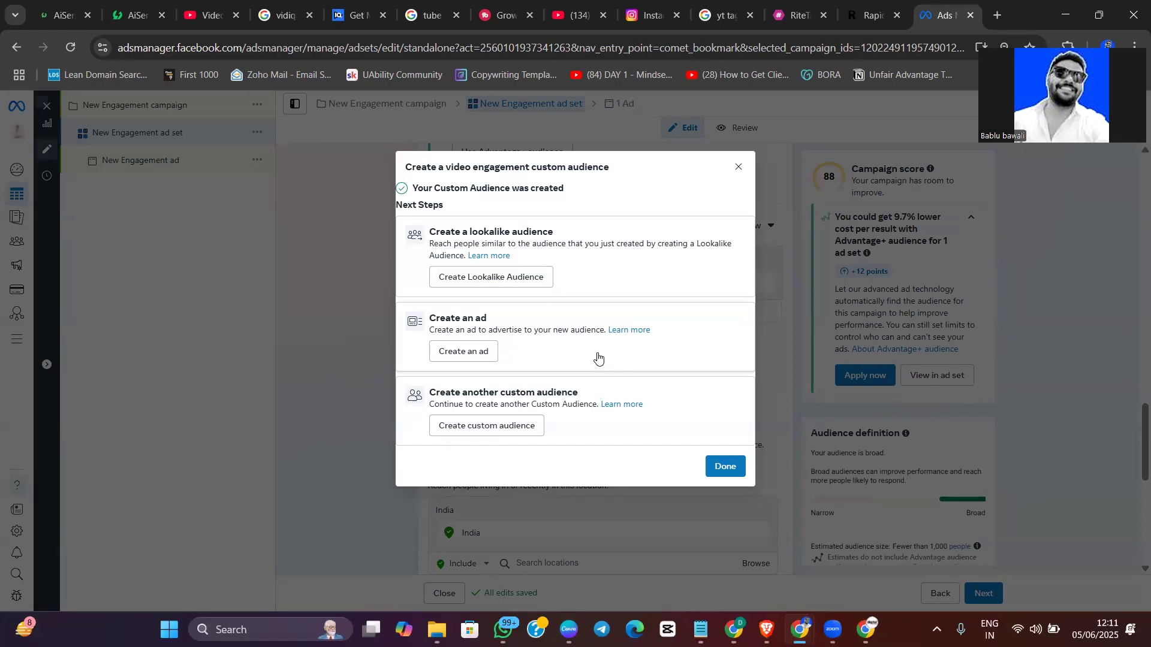
pyautogui.click(490, 279)
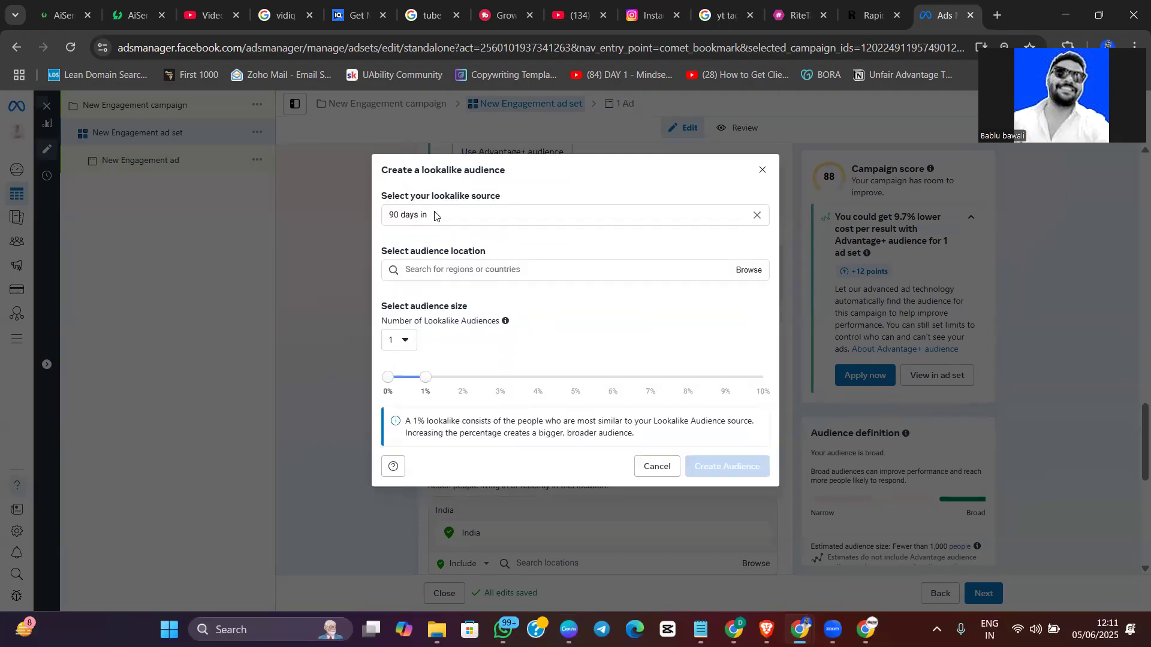
pyautogui.click(445, 224)
pyautogui.click(432, 183)
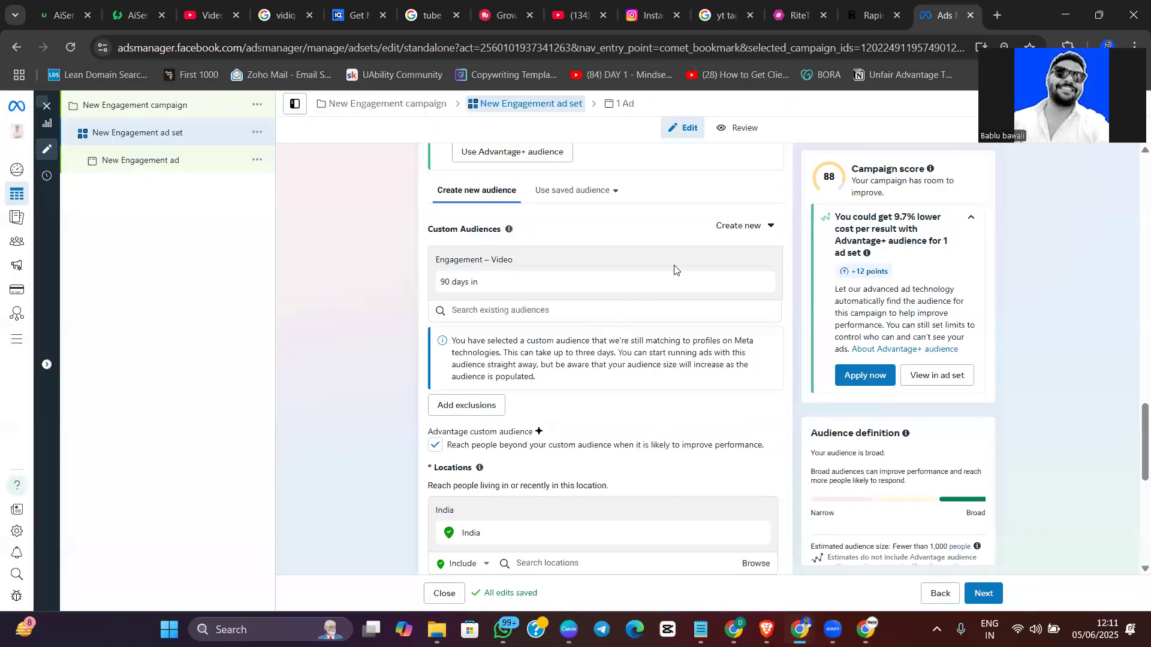
# Start a new lookalike audience for the ad set and choose the "90 days in" custom audience as its source
pyautogui.click(727, 230)
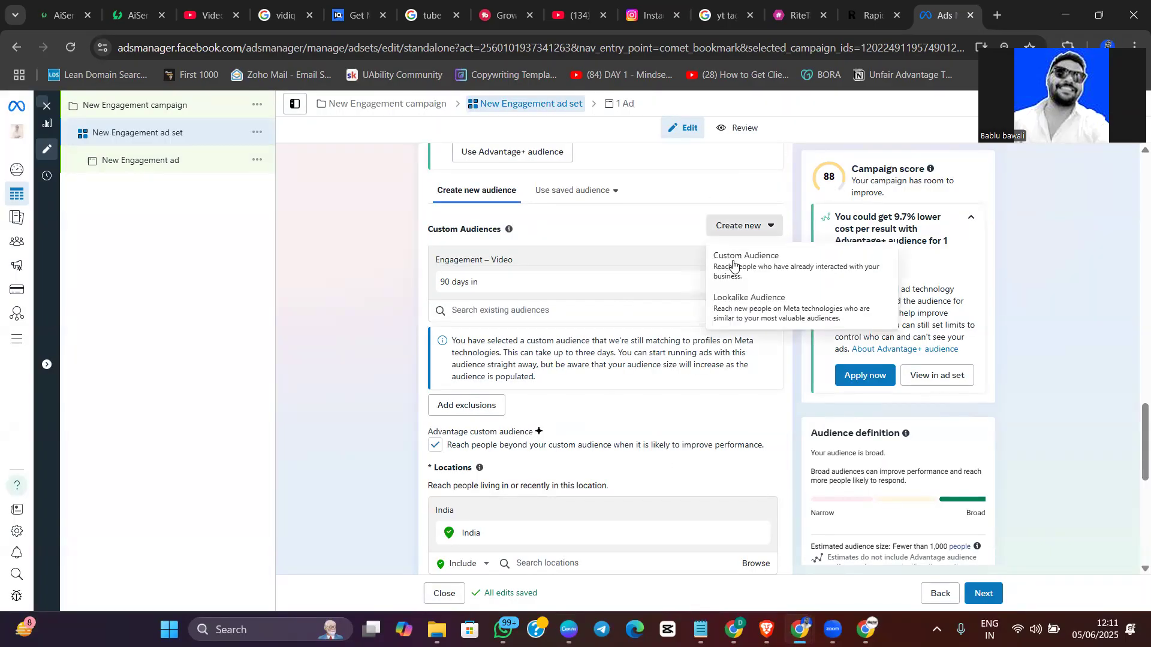
pyautogui.click(756, 317)
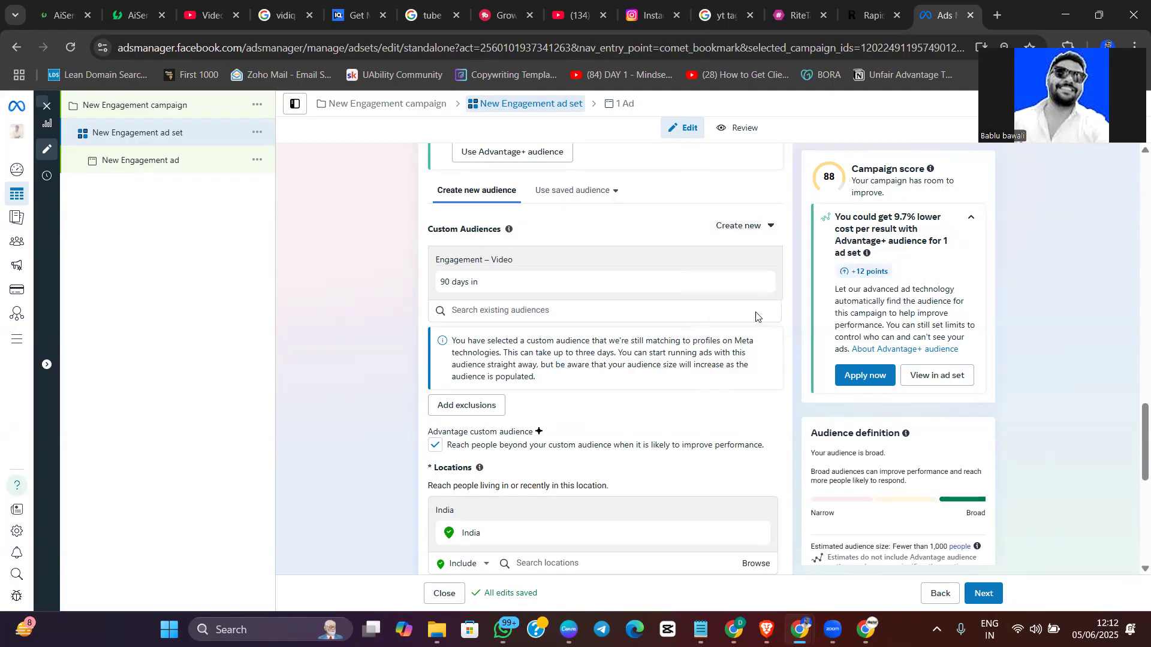
pyautogui.click(474, 201)
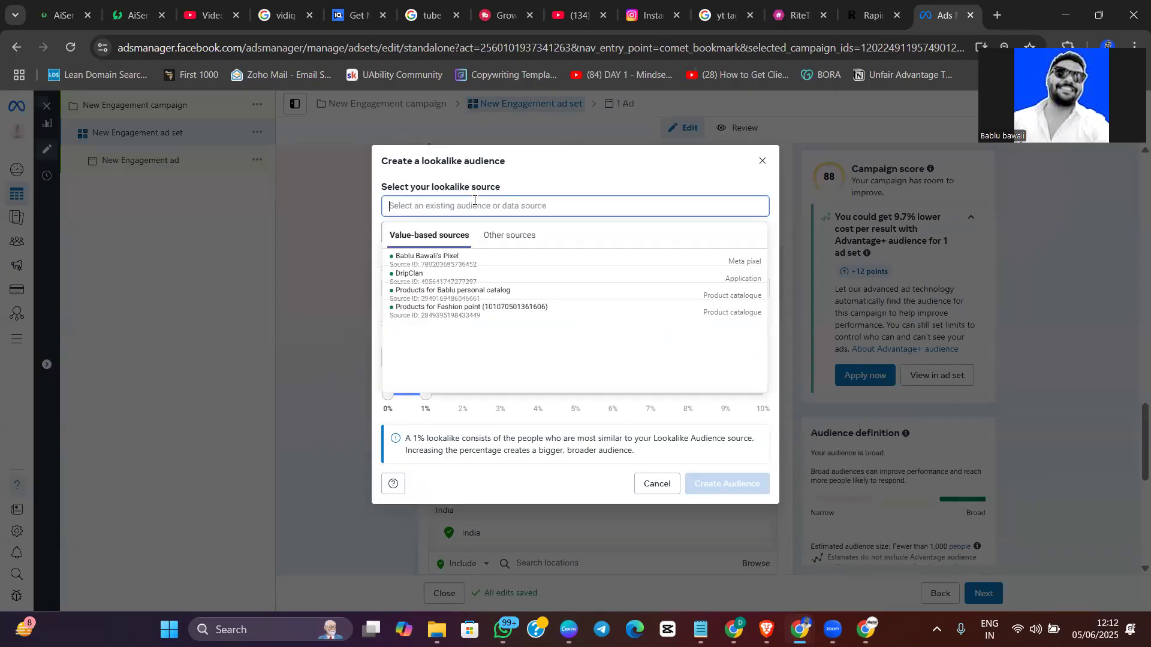
pyautogui.click(501, 237)
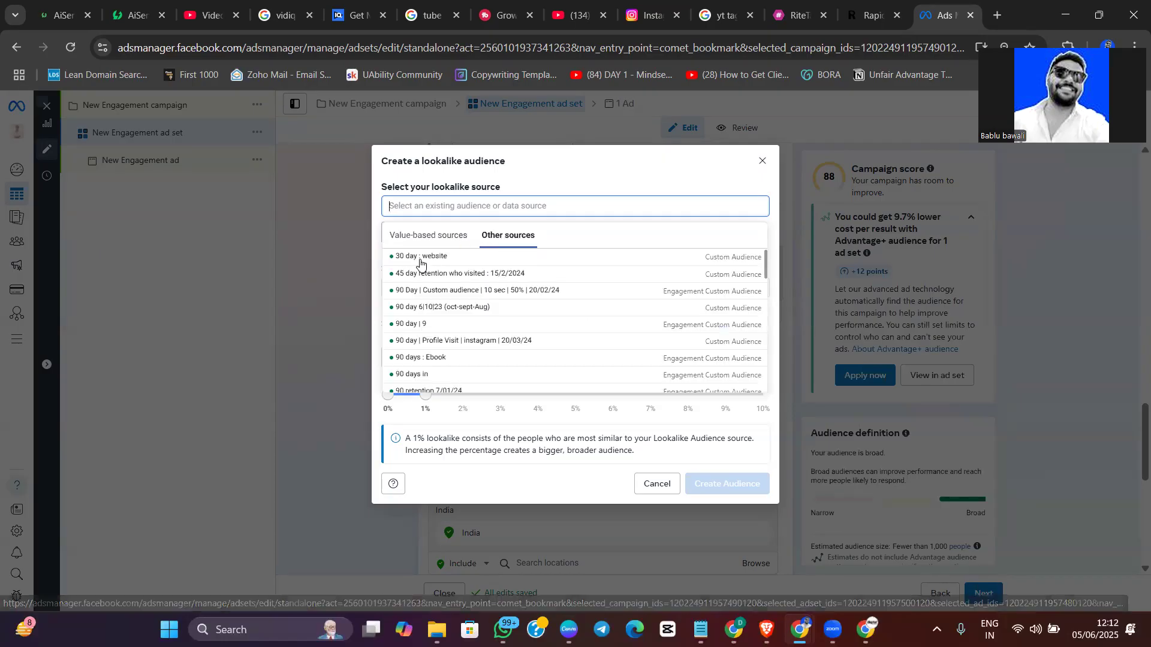
pyautogui.scroll(-6, 430, 323)
pyautogui.scroll(3, 413, 342)
pyautogui.scroll(5, 457, 345)
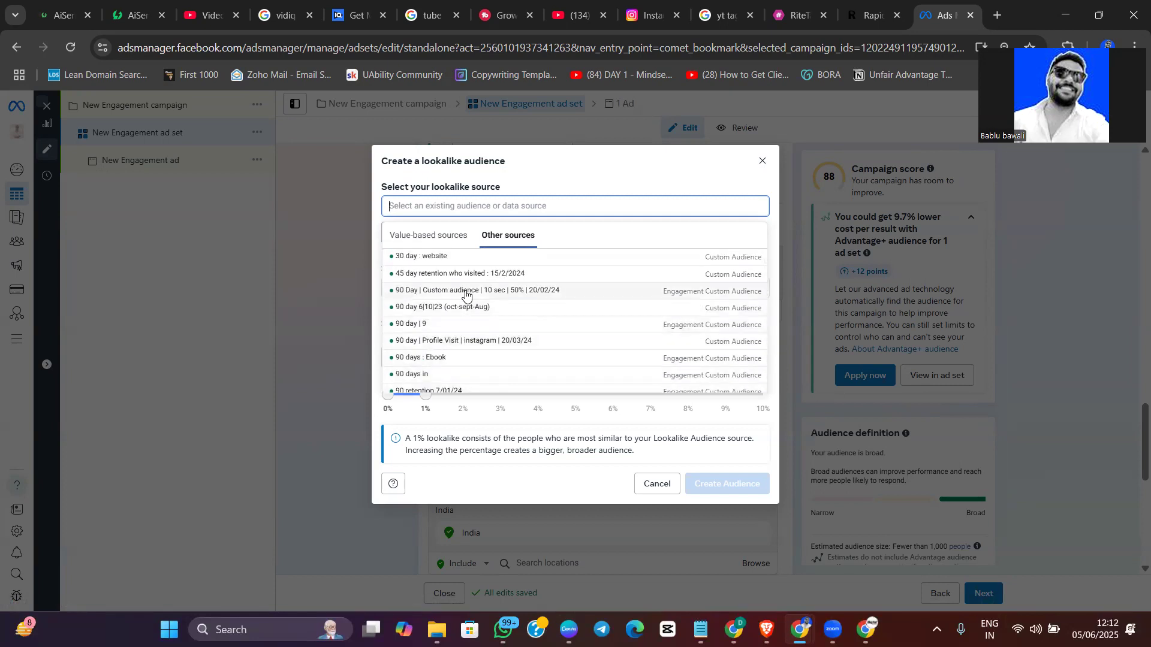
pyautogui.write('90')
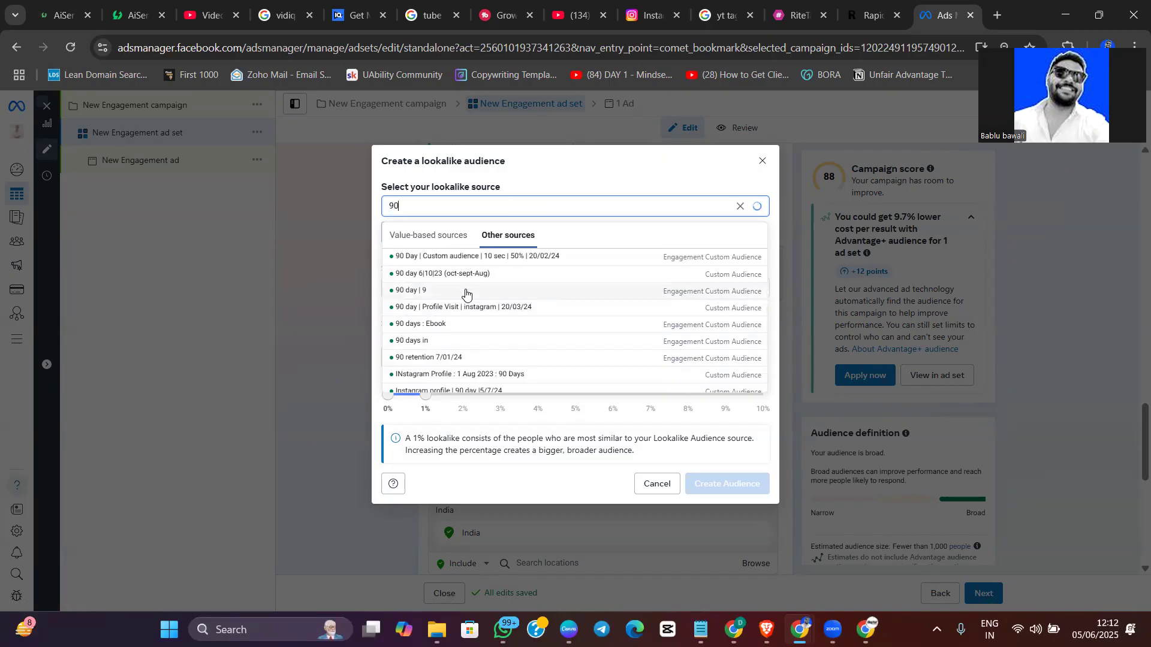
pyautogui.write(' days')
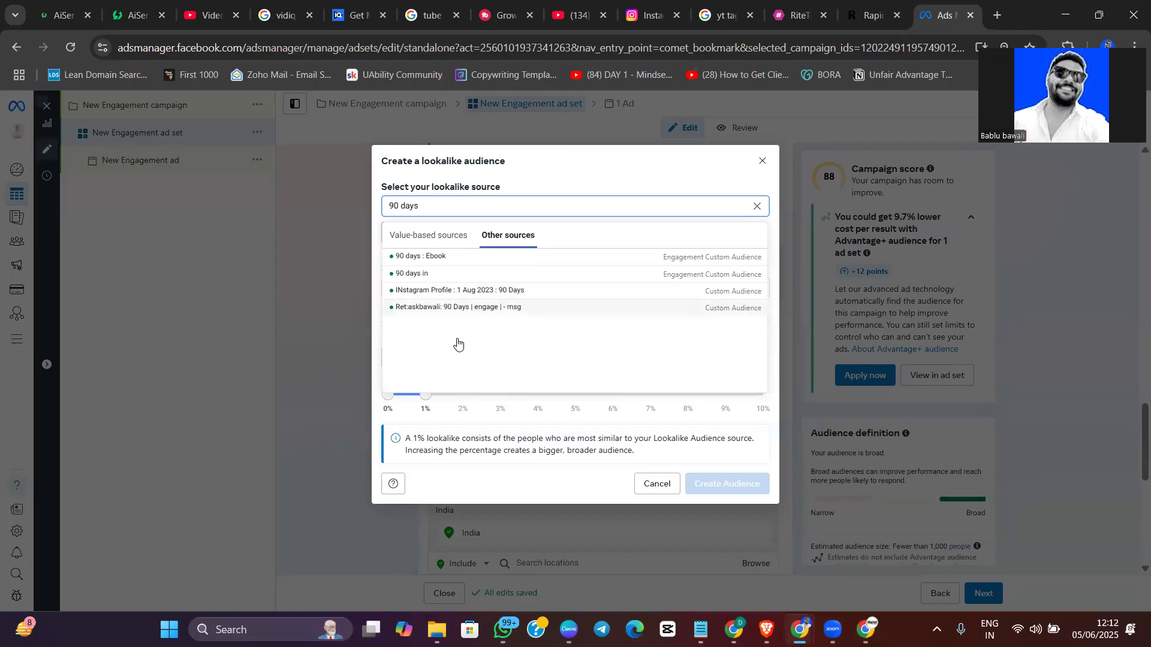
pyautogui.click(413, 273)
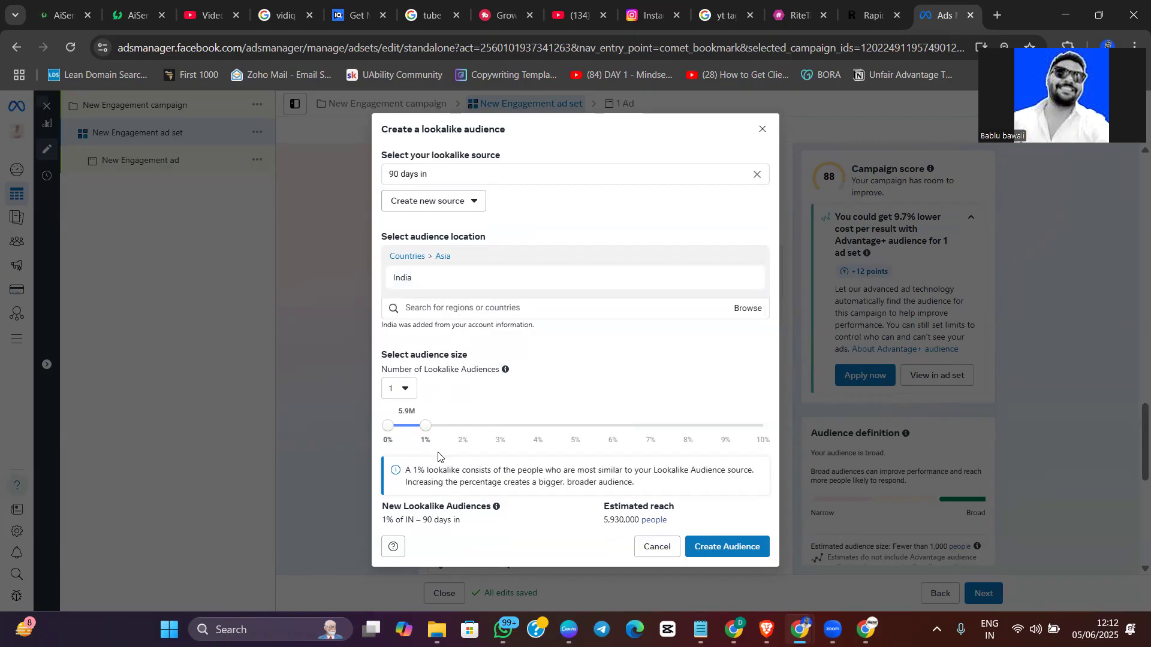
# Set the lookalike audience size to 2% with India as the location and create the audience
pyautogui.moveTo(429, 425); pyautogui.dragTo(462, 427)
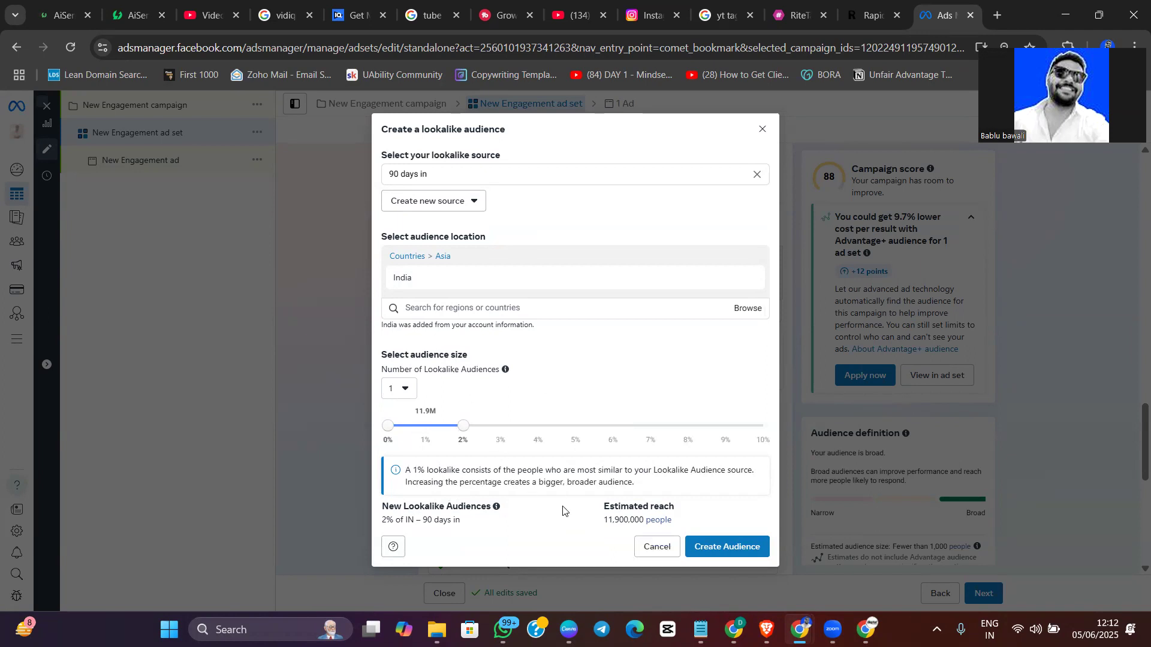
pyautogui.moveTo(602, 521); pyautogui.dragTo(643, 520)
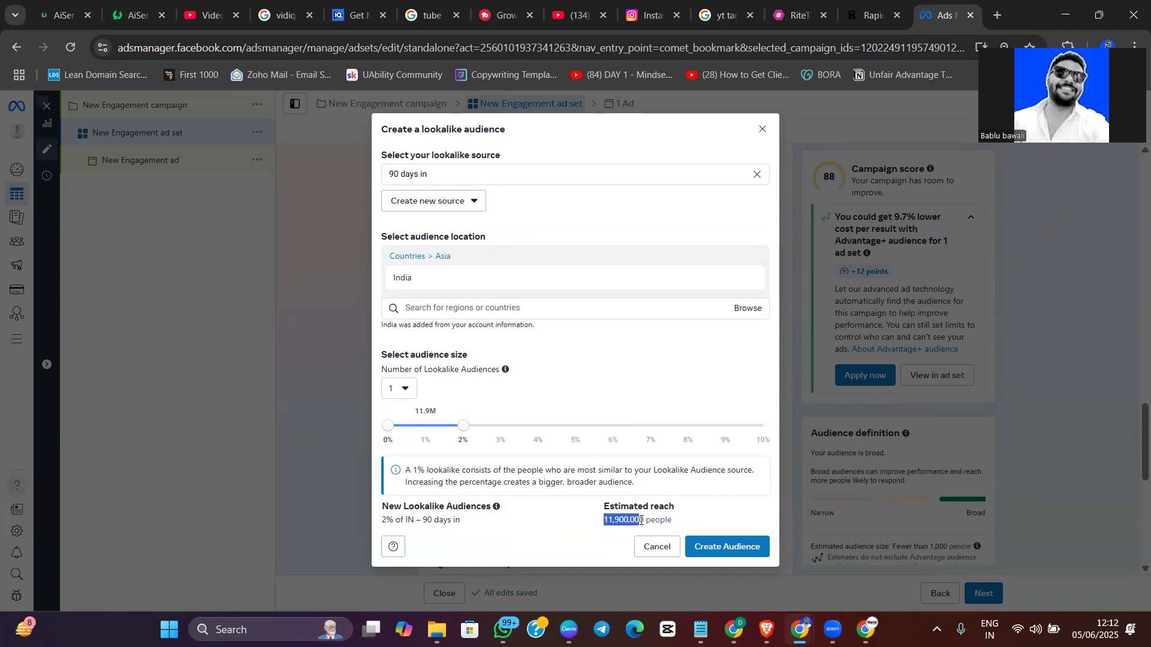
pyautogui.click(728, 550)
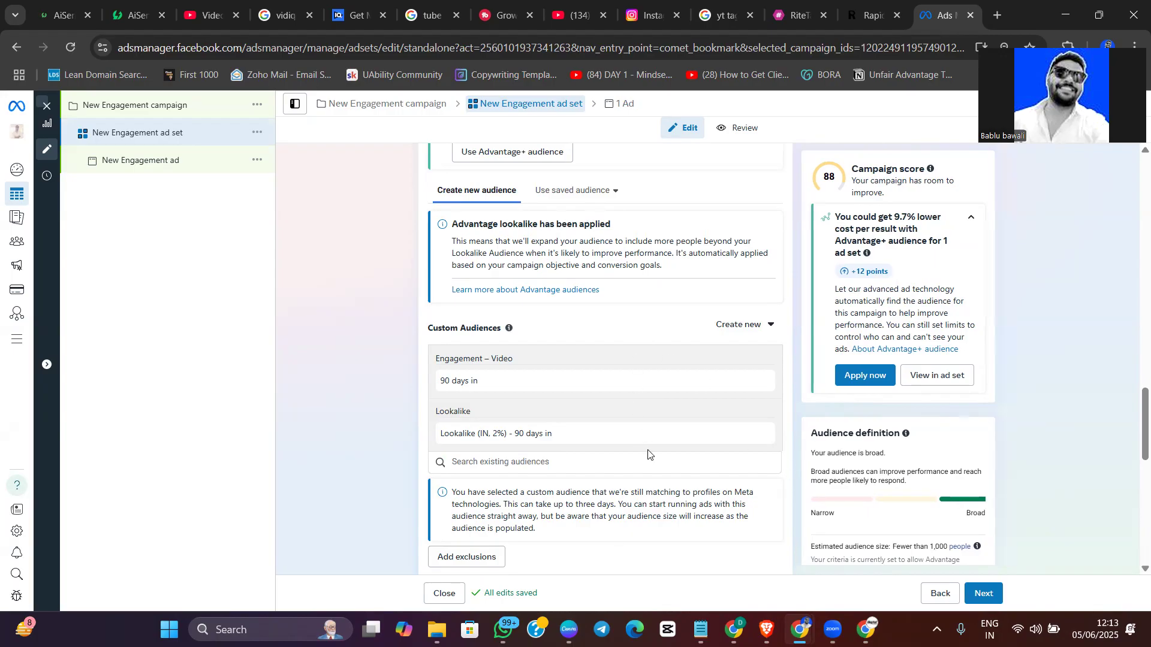
# Turn the Advantage custom audience option for reaching people beyond the custom audience off and back on
pyautogui.scroll(-5, 648, 455)
pyautogui.click(434, 297)
pyautogui.scroll(-3, 659, 434)
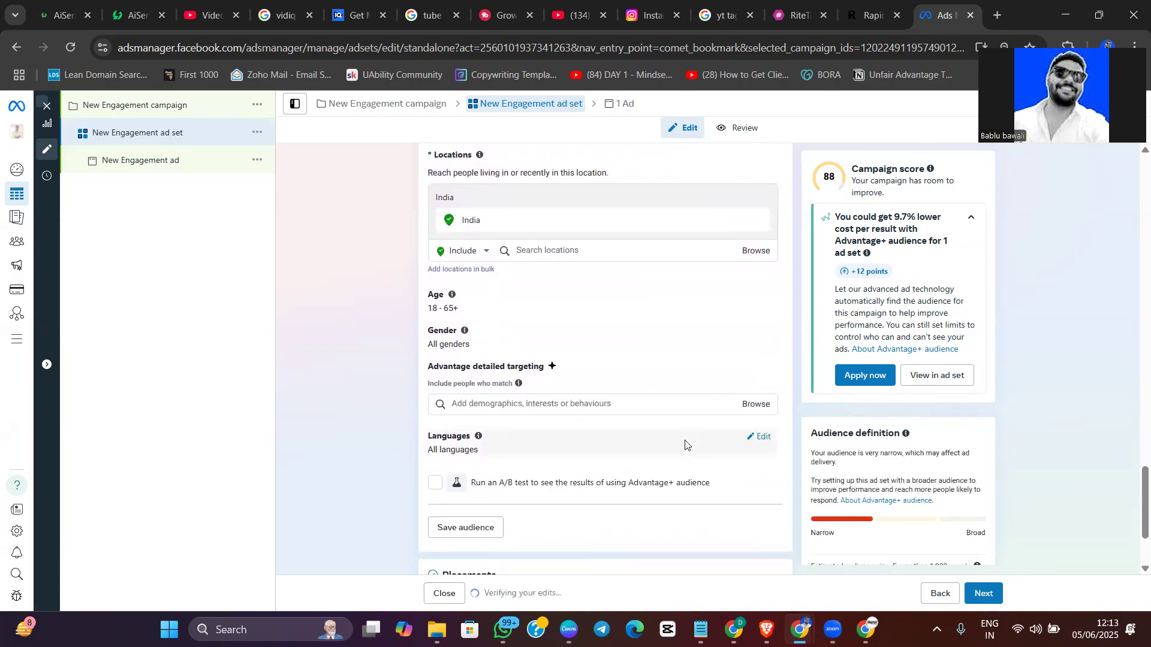
pyautogui.scroll(6, 675, 444)
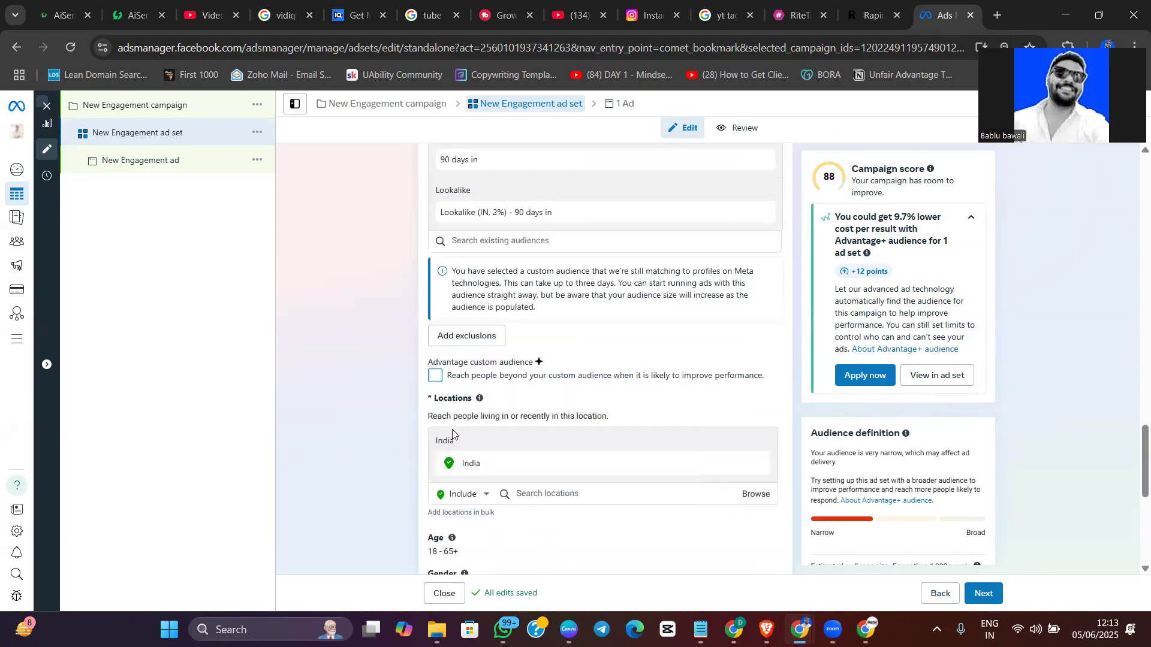
pyautogui.click(436, 381)
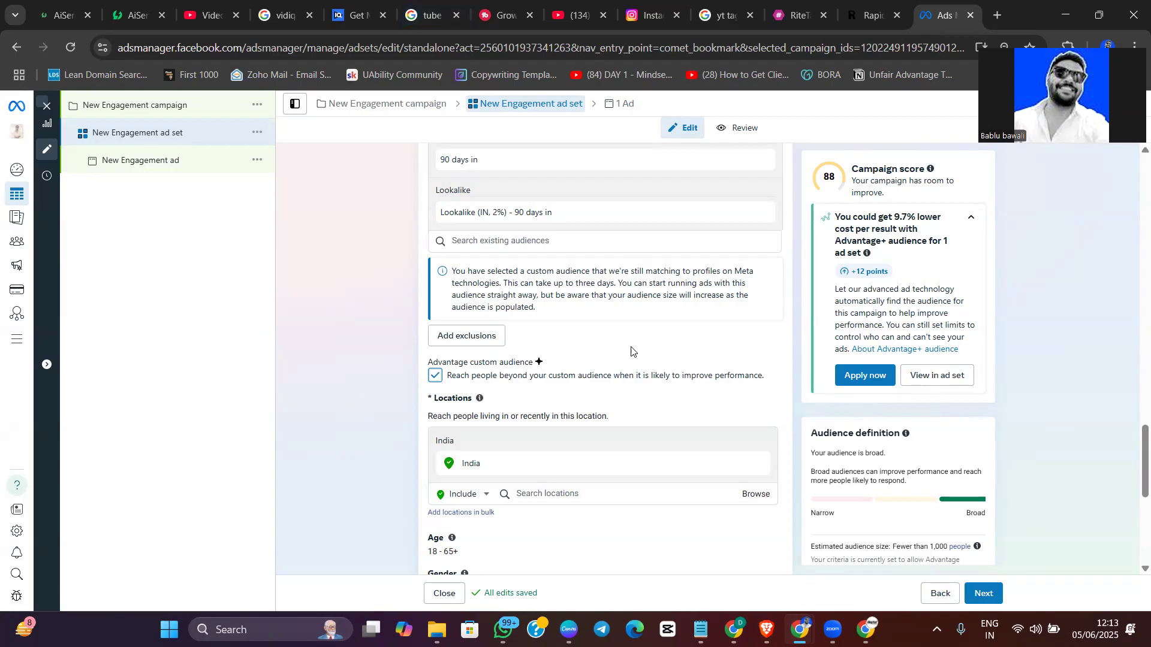
# Examine the ad set's custom and lookalike audiences, detailed targeting, placements and audience definition
pyautogui.scroll(-6, 572, 375)
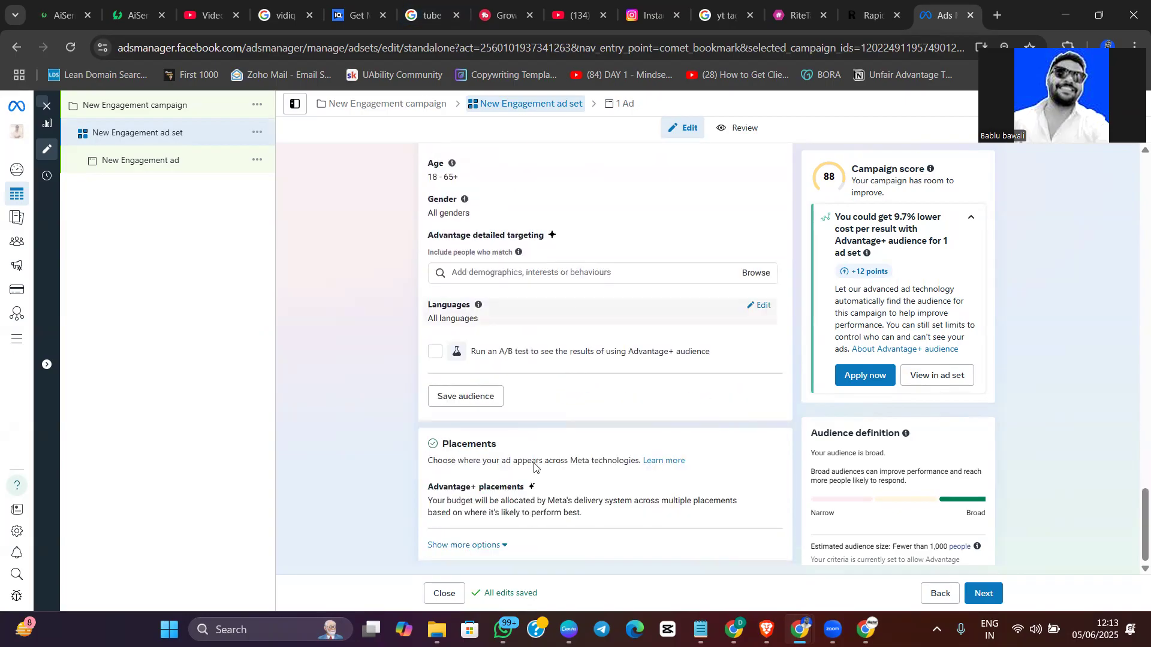
pyautogui.scroll(10, 511, 449)
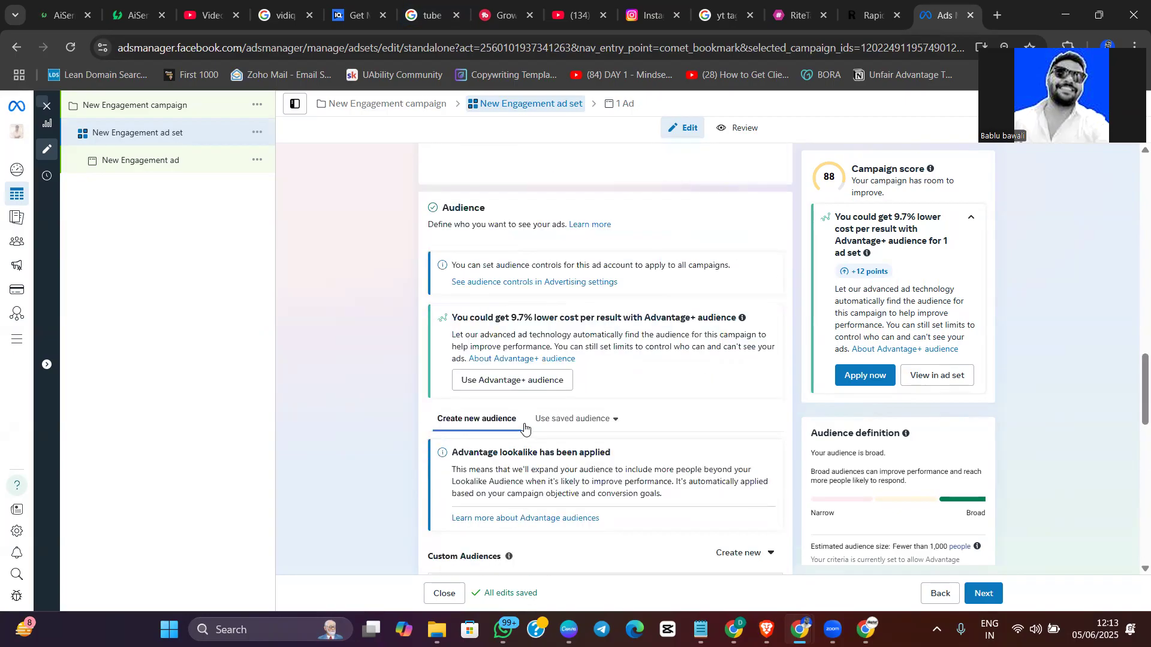
pyautogui.scroll(-5, 590, 449)
pyautogui.scroll(10, 549, 447)
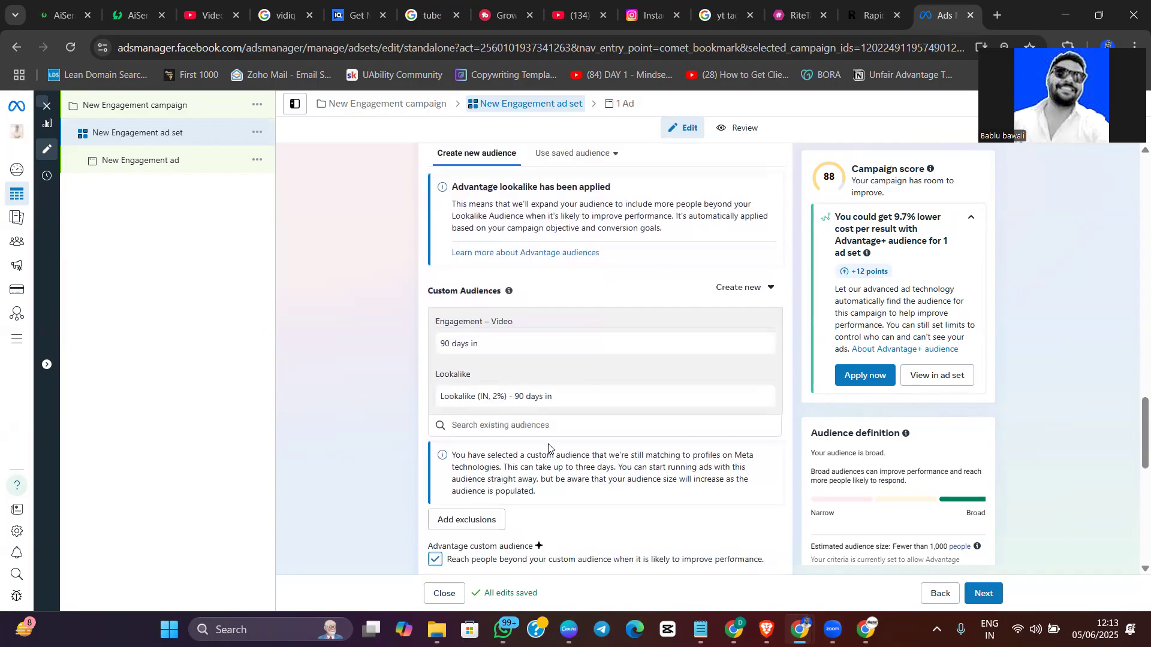
pyautogui.scroll(5, 564, 434)
pyautogui.scroll(-14, 565, 435)
pyautogui.scroll(-7, 565, 433)
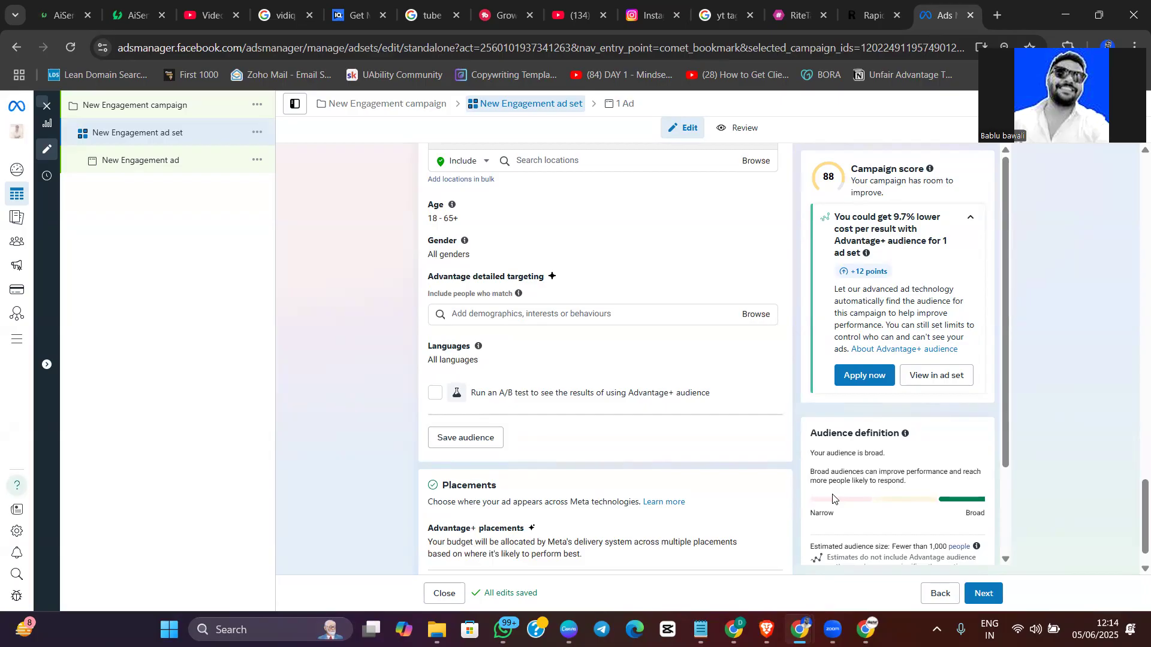
# Examine the suggested interests for the ad set's detailed targeting without adding any, and review the surrounding audience and placement settings
pyautogui.click(526, 317)
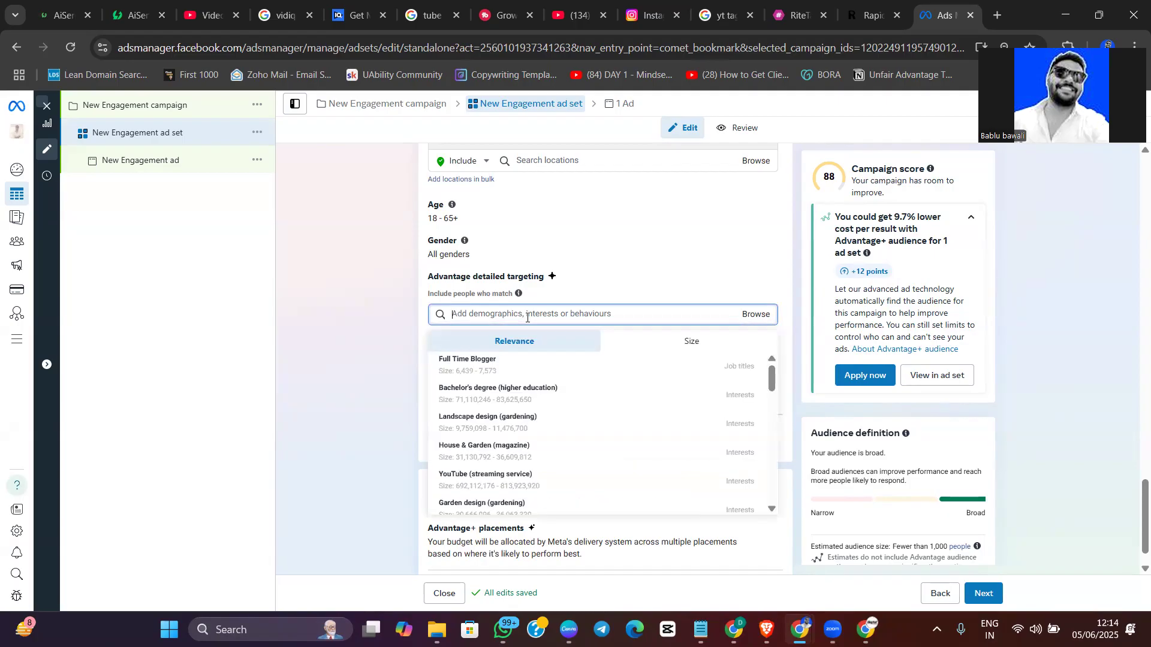
pyautogui.scroll(-5, 552, 405)
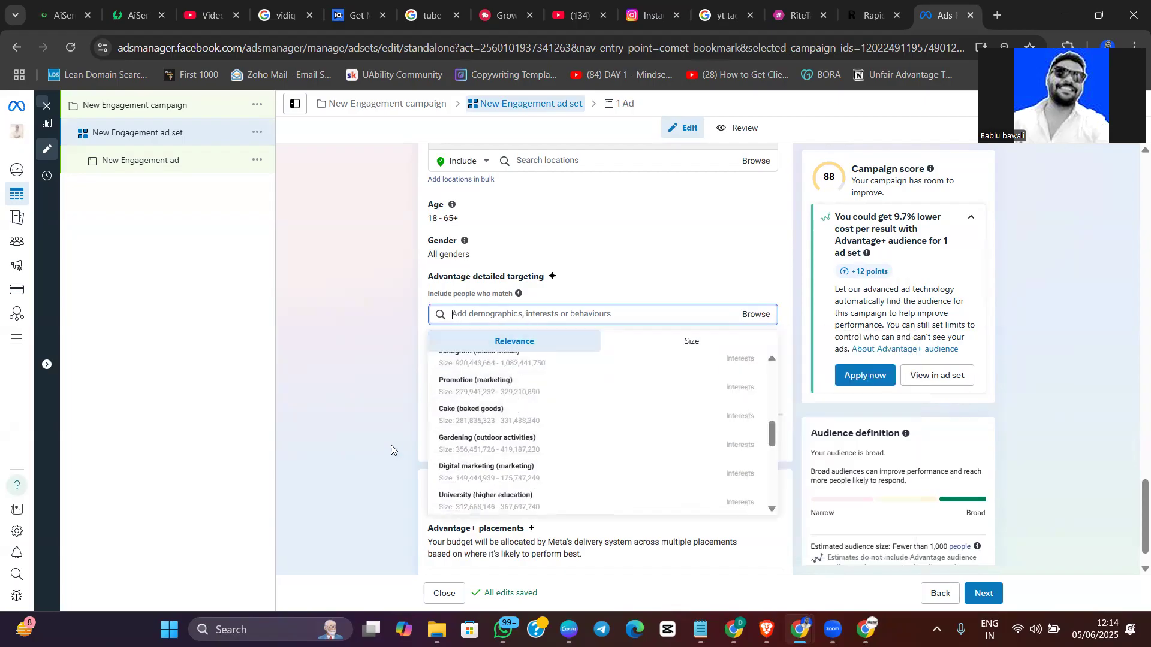
pyautogui.click(365, 443)
pyautogui.scroll(-2, 605, 419)
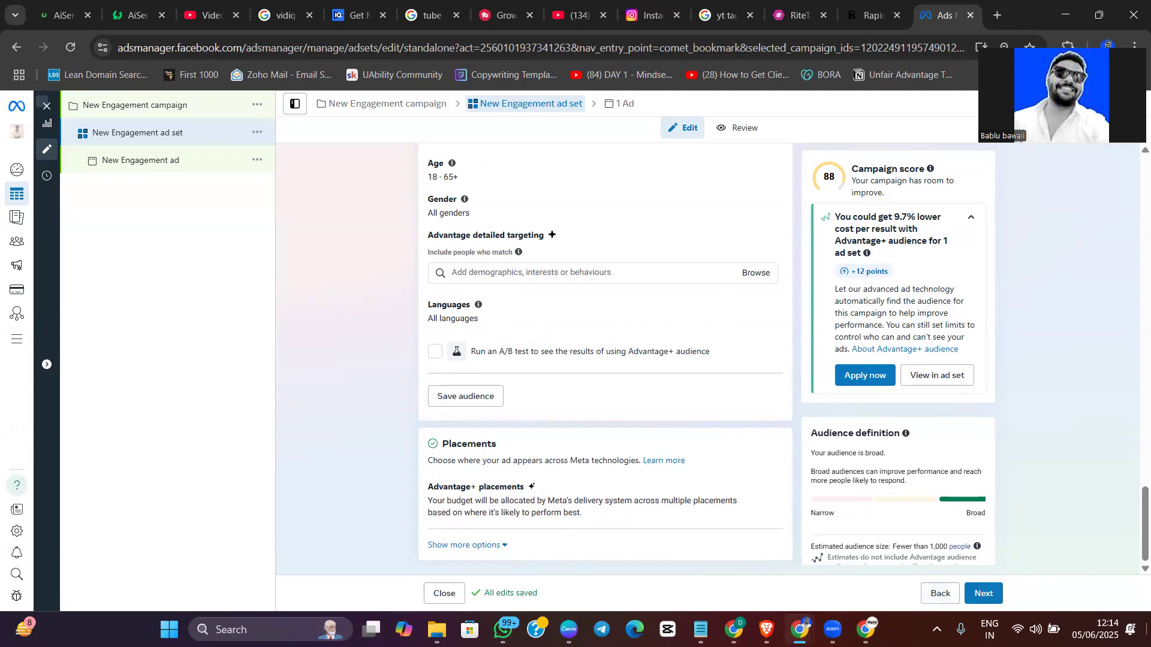
pyautogui.scroll(5, 776, 472)
pyautogui.scroll(5, 619, 458)
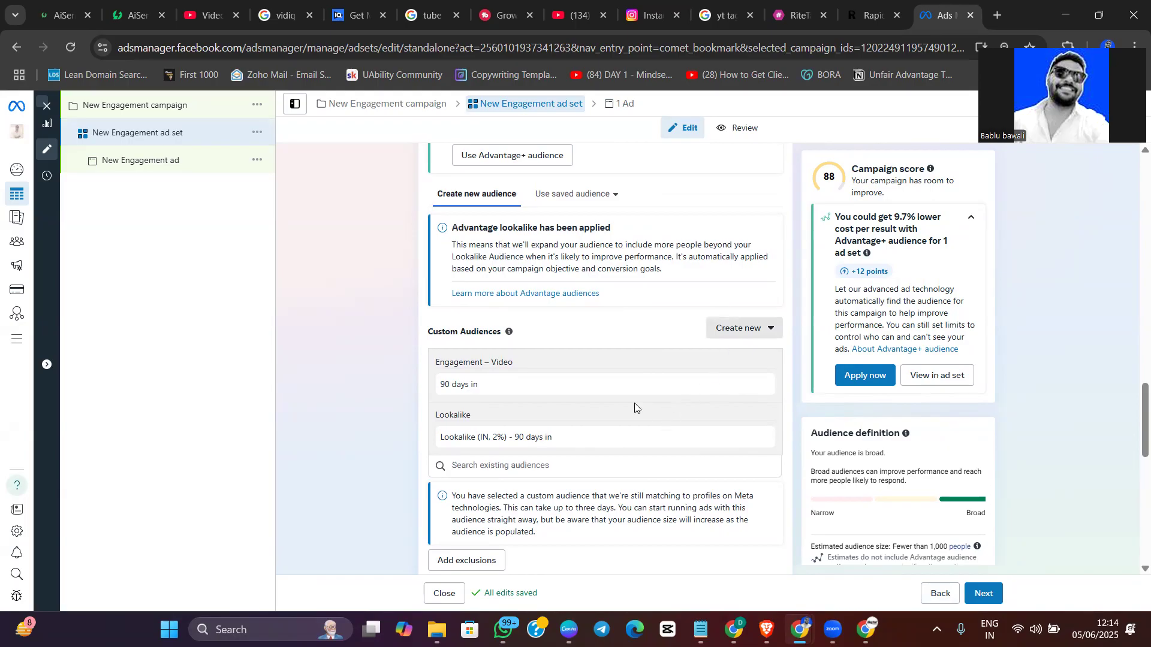
# Start creating another custom audience for the ad set, opening the choice of audience sources
pyautogui.click(743, 328)
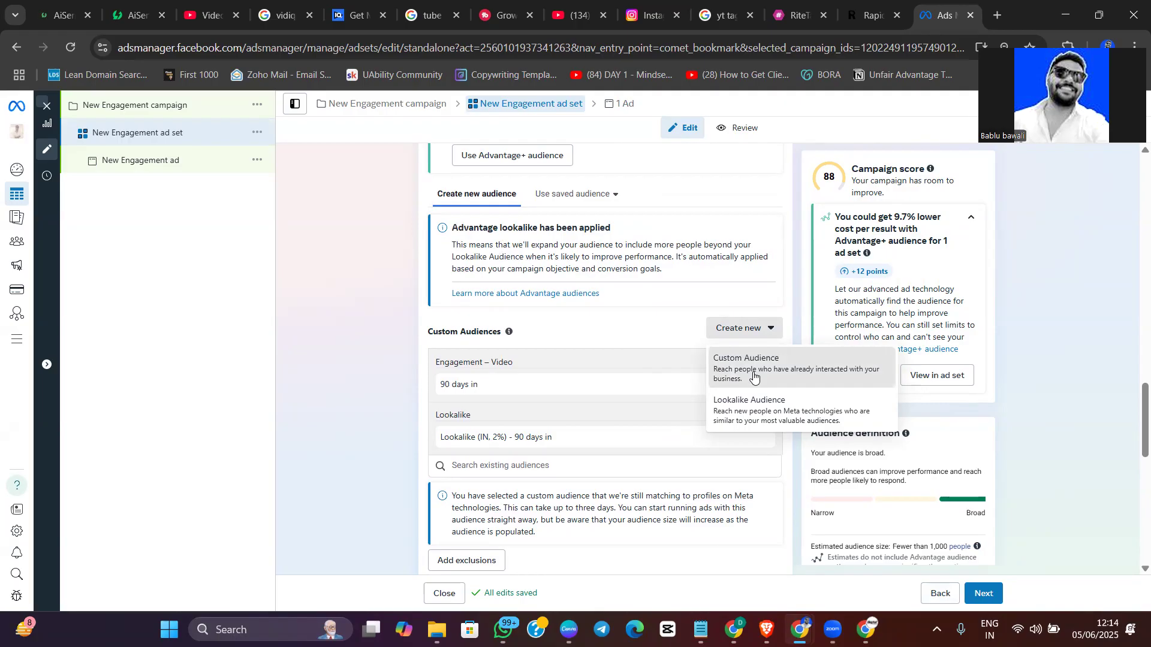
pyautogui.click(737, 370)
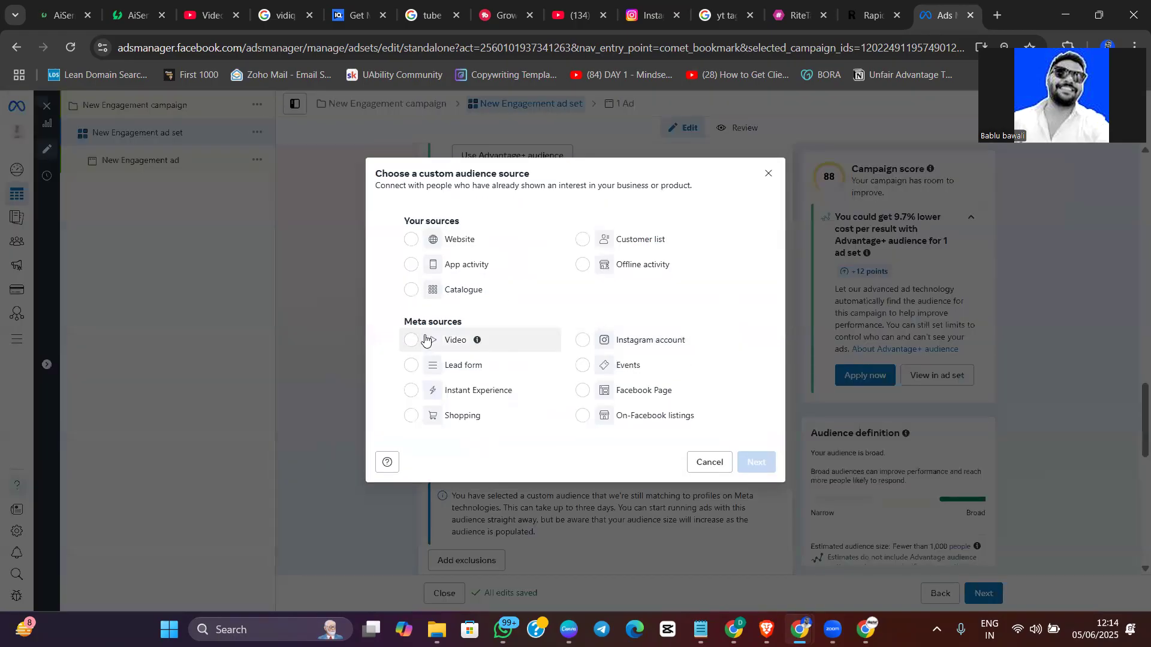
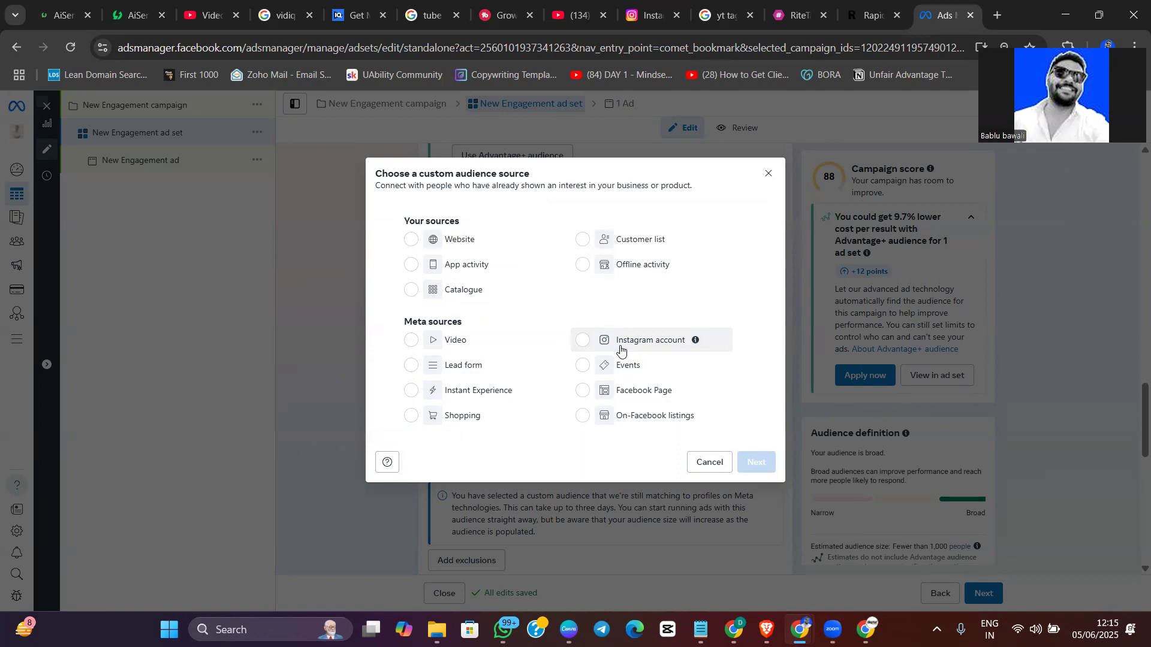
# Start a custom audience from an Instagram account and set its source to askbawali
pyautogui.click(621, 349)
pyautogui.click(755, 463)
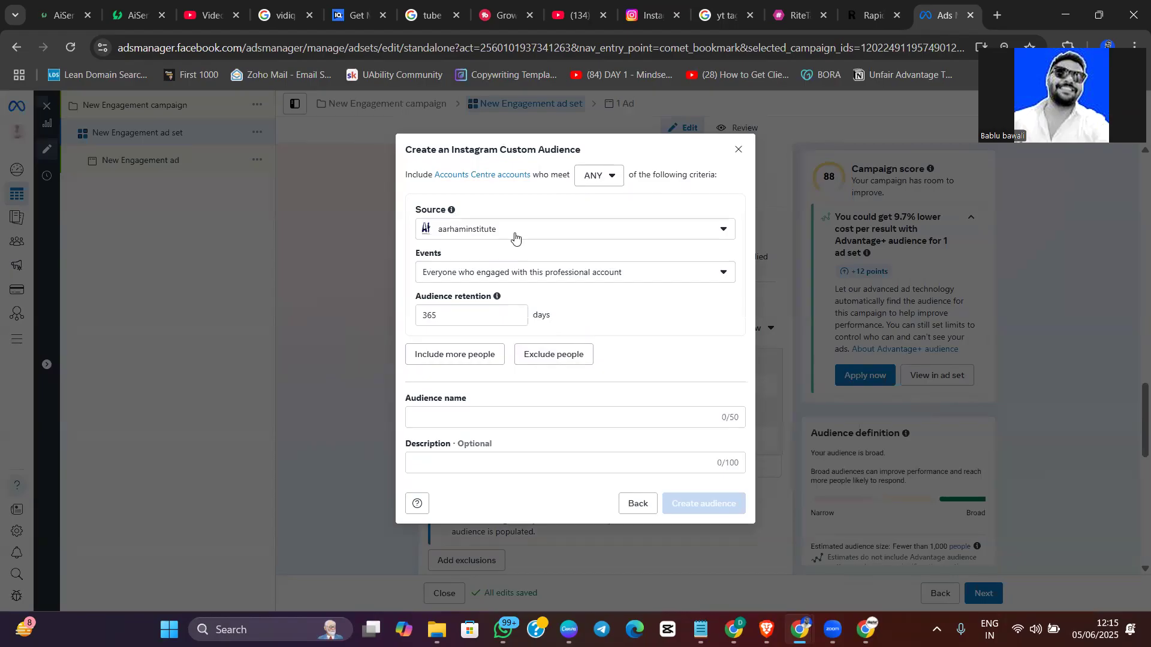
pyautogui.click(491, 233)
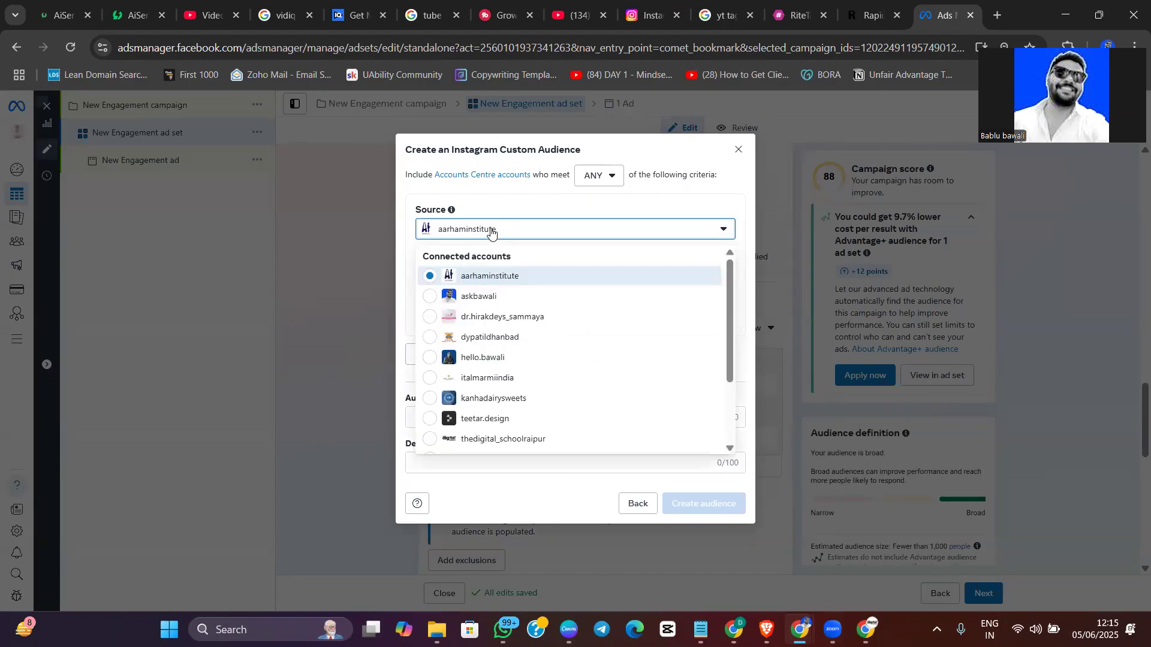
pyautogui.click(480, 303)
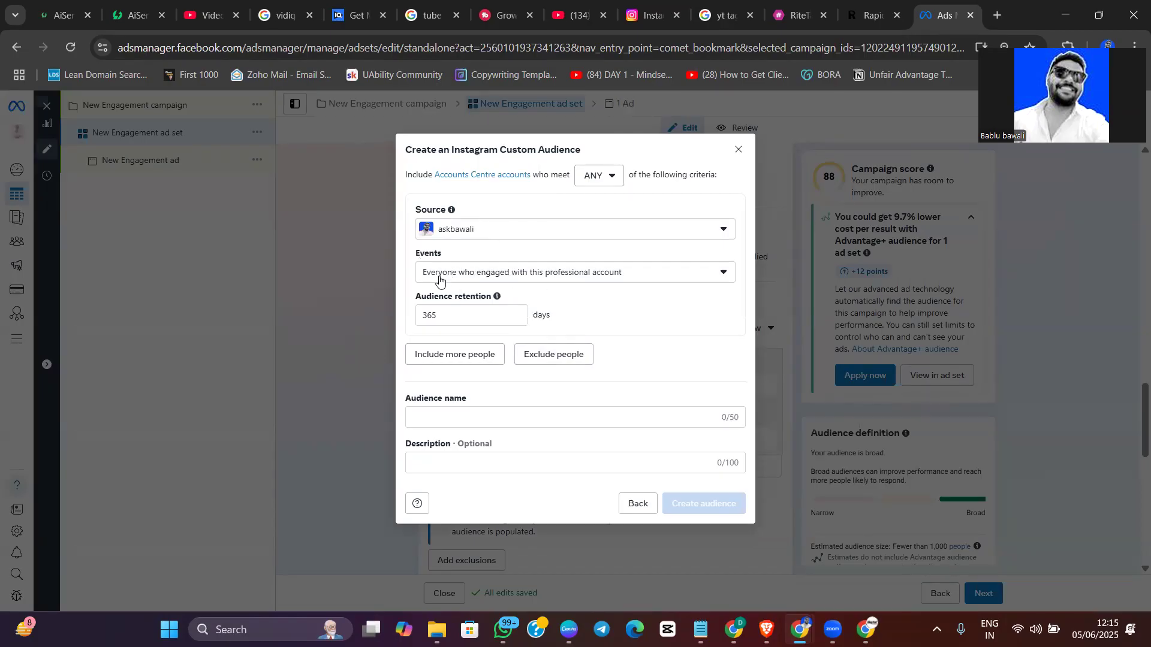
# Review the Instagram audience's event options and set the event to anyone who visited this professional account's profile
pyautogui.hotkey('ctrl', '+')
pyautogui.hotkey('ctrl', '+')
pyautogui.hotkey('ctrl', '+')
pyautogui.hotkey('ctrl', '+')
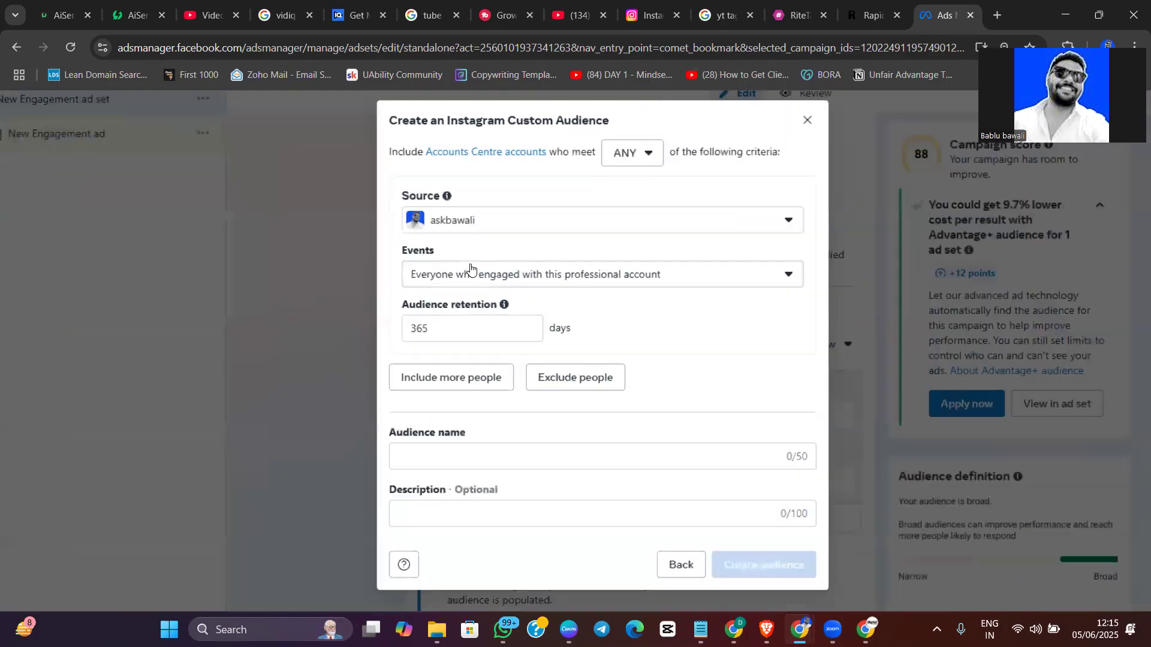
pyautogui.click(501, 291)
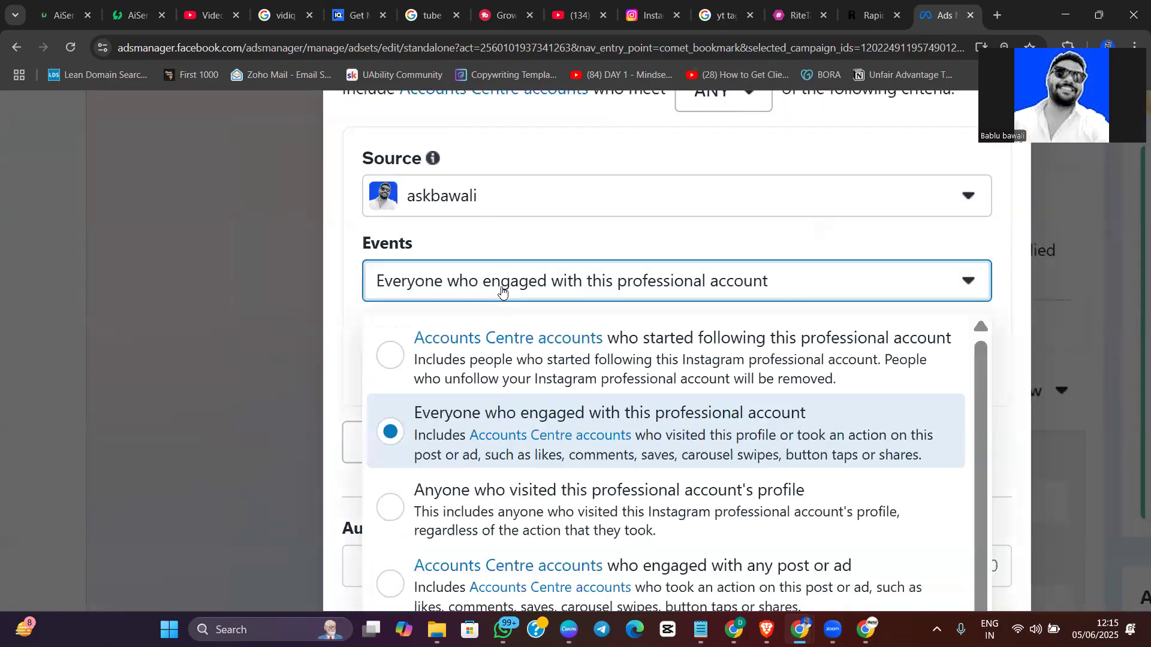
pyautogui.scroll(-5, 503, 293)
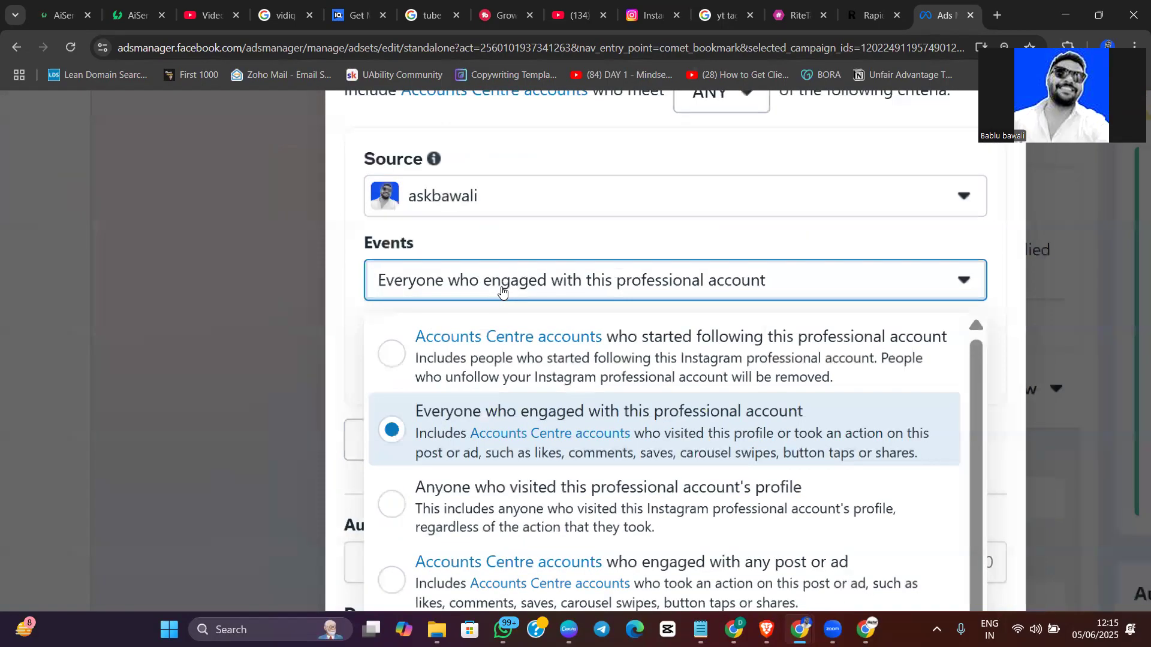
pyautogui.scroll(3, 503, 292)
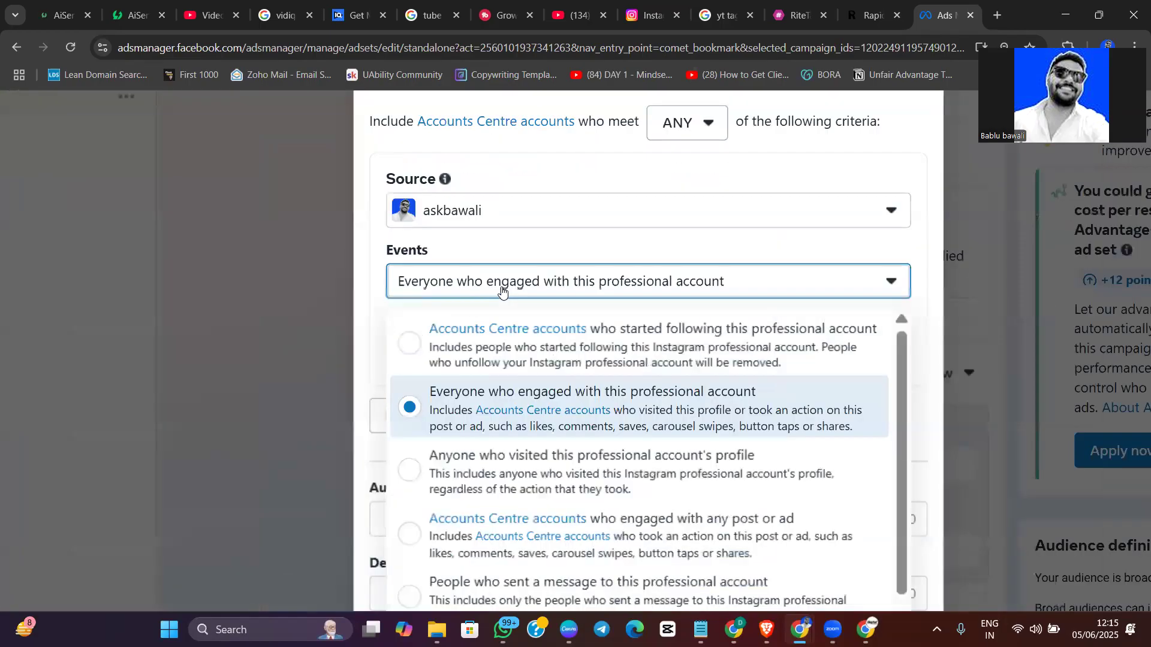
pyautogui.scroll(-3, 502, 291)
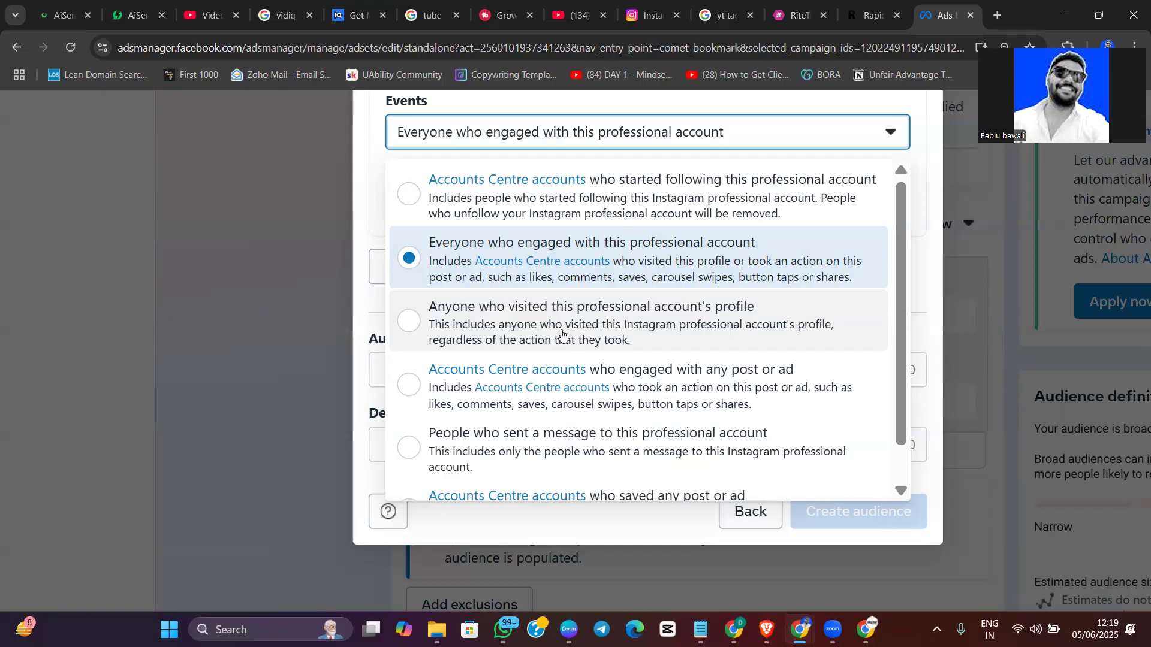
pyautogui.click(562, 334)
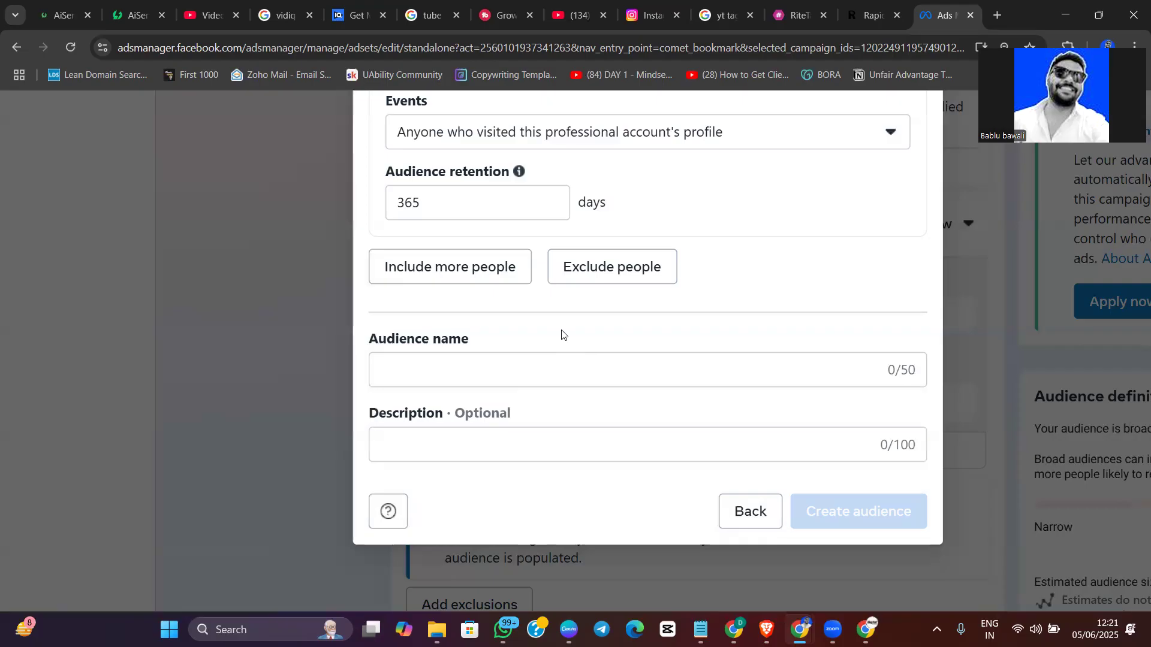
# Examine the full list of engagement events for the Instagram audience, keeping the profile-visitor event
pyautogui.click(588, 132)
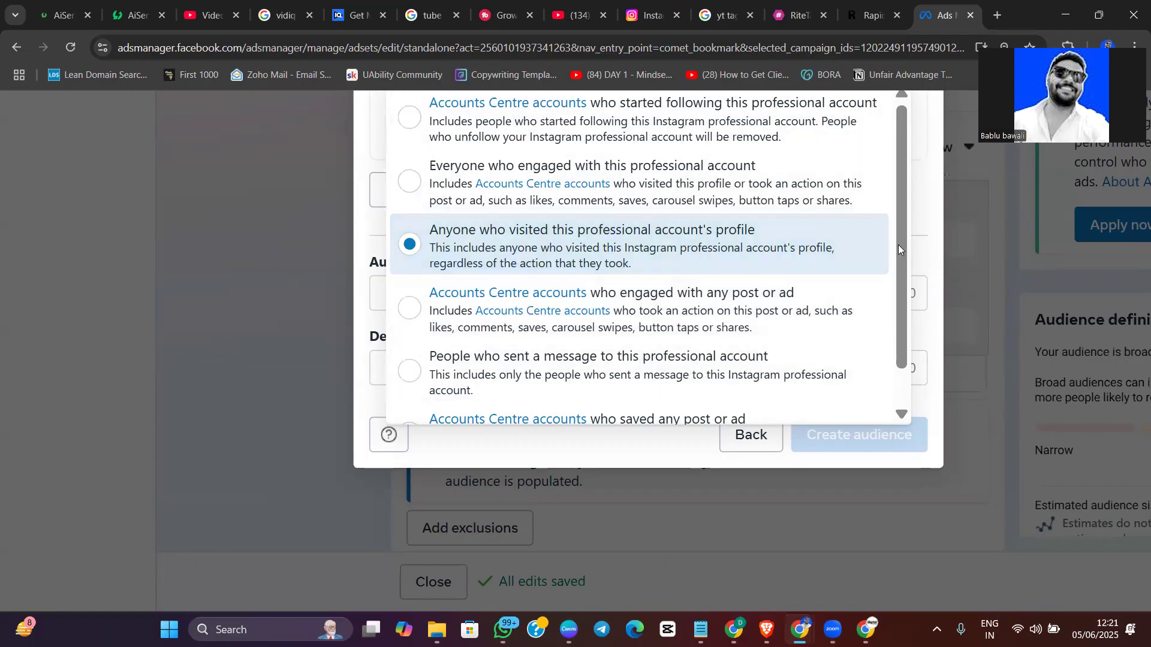
pyautogui.moveTo(900, 250); pyautogui.dragTo(901, 323)
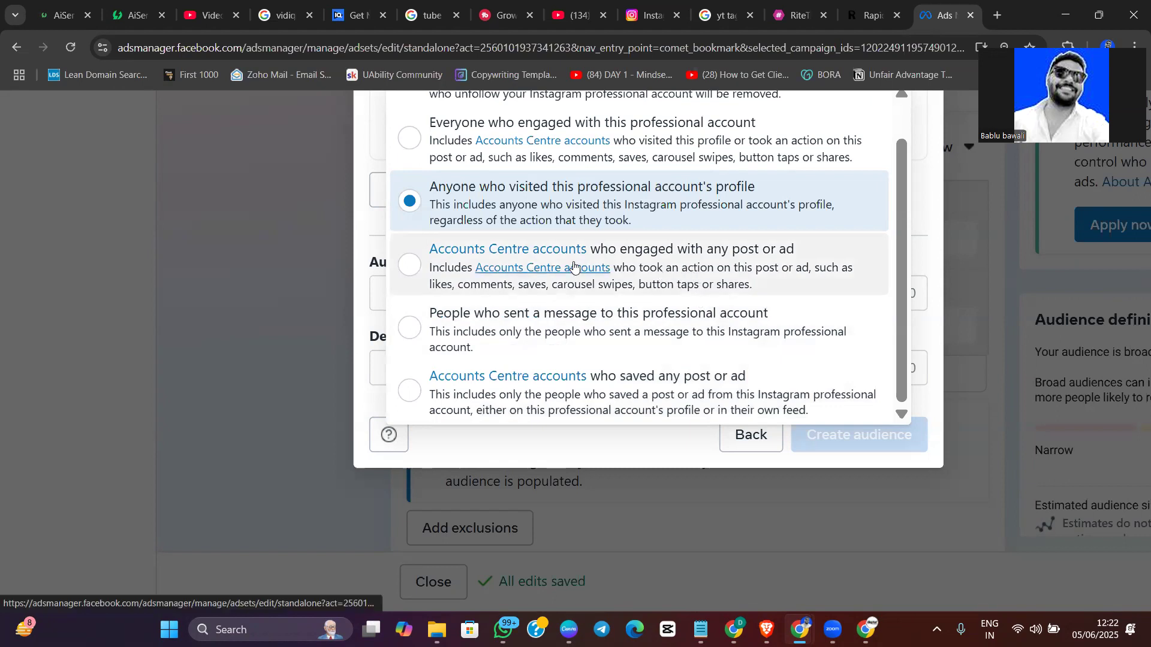
pyautogui.scroll(4, 572, 268)
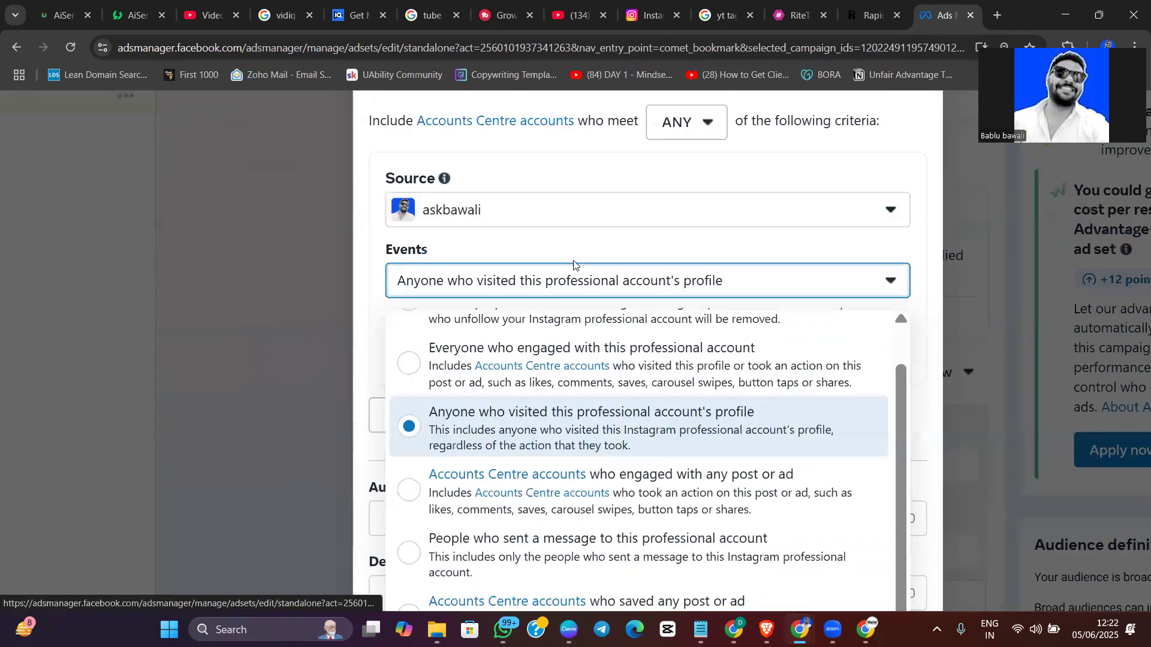
pyautogui.click(514, 421)
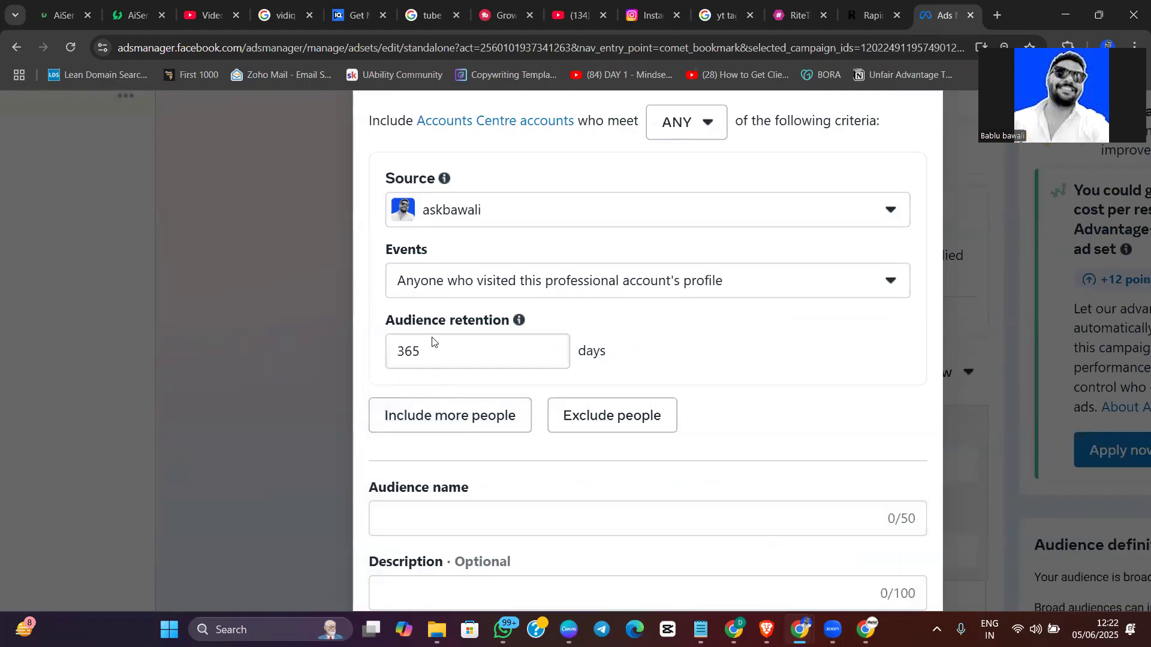
pyautogui.click(543, 284)
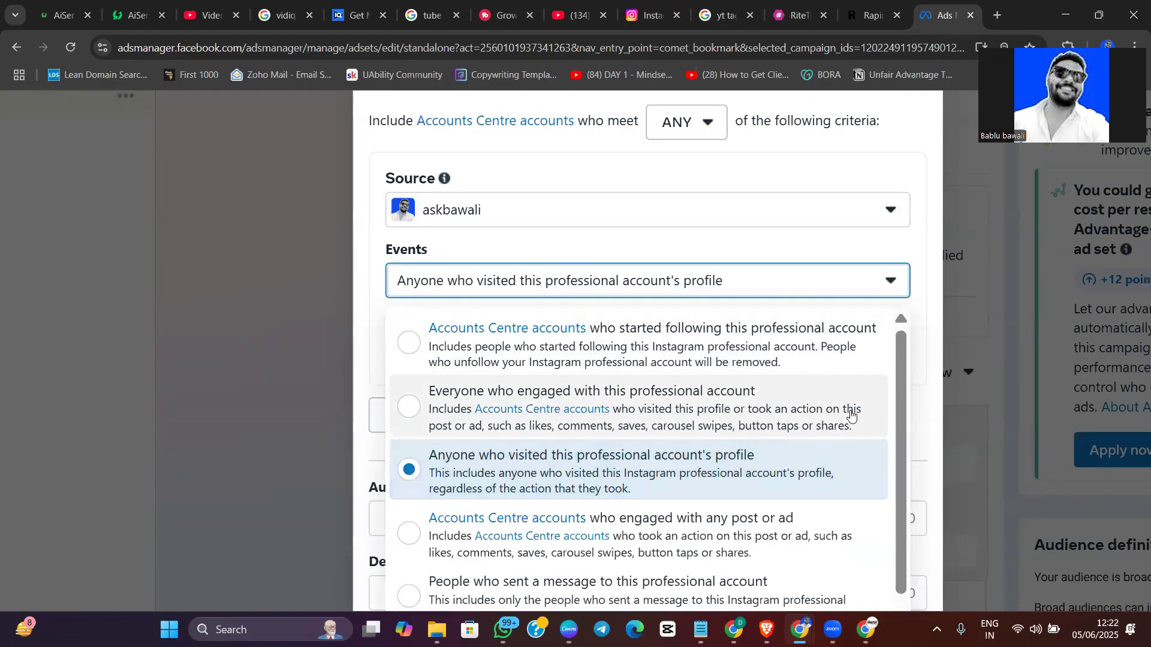
pyautogui.scroll(-1, 902, 431)
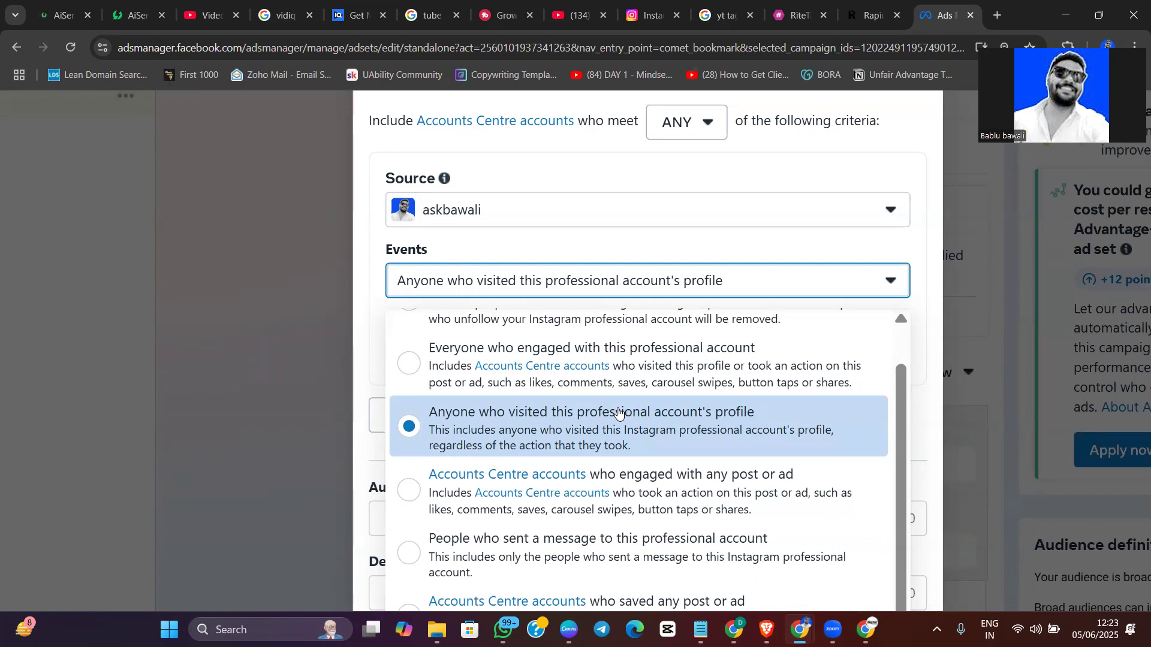
pyautogui.click(667, 288)
pyautogui.scroll(2, 647, 299)
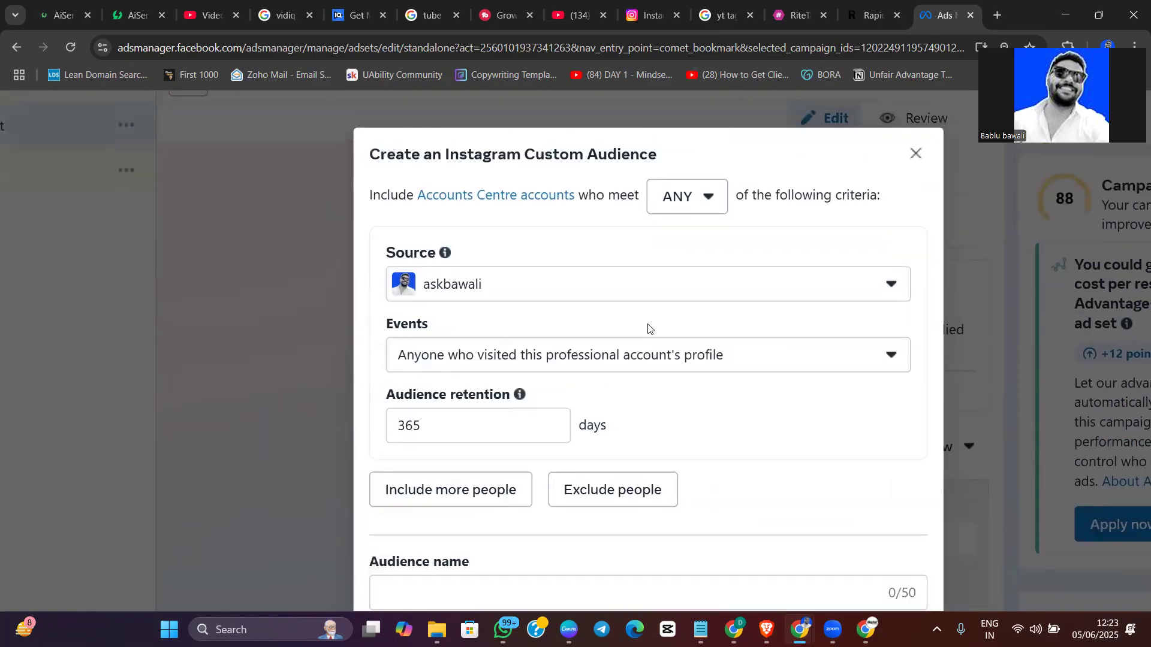
# Add an exclusion group to the Instagram audience, look through its source accounts, and discard the audience without creating it
pyautogui.scroll(-2, 454, 414)
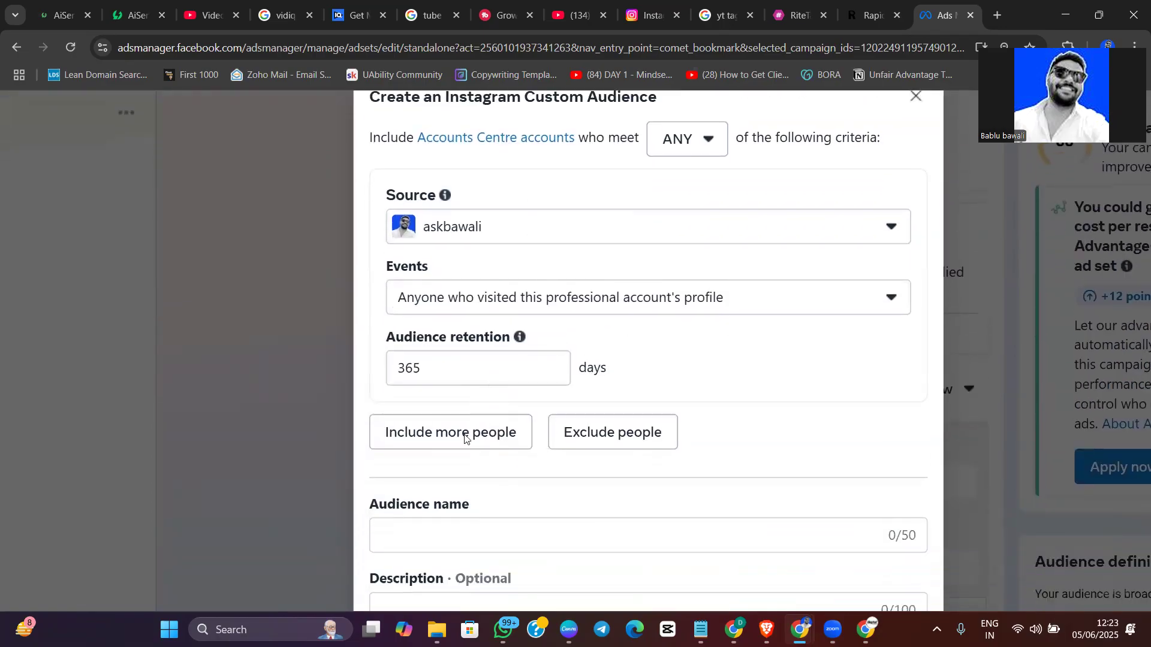
pyautogui.scroll(-2, 429, 450)
pyautogui.click(418, 382)
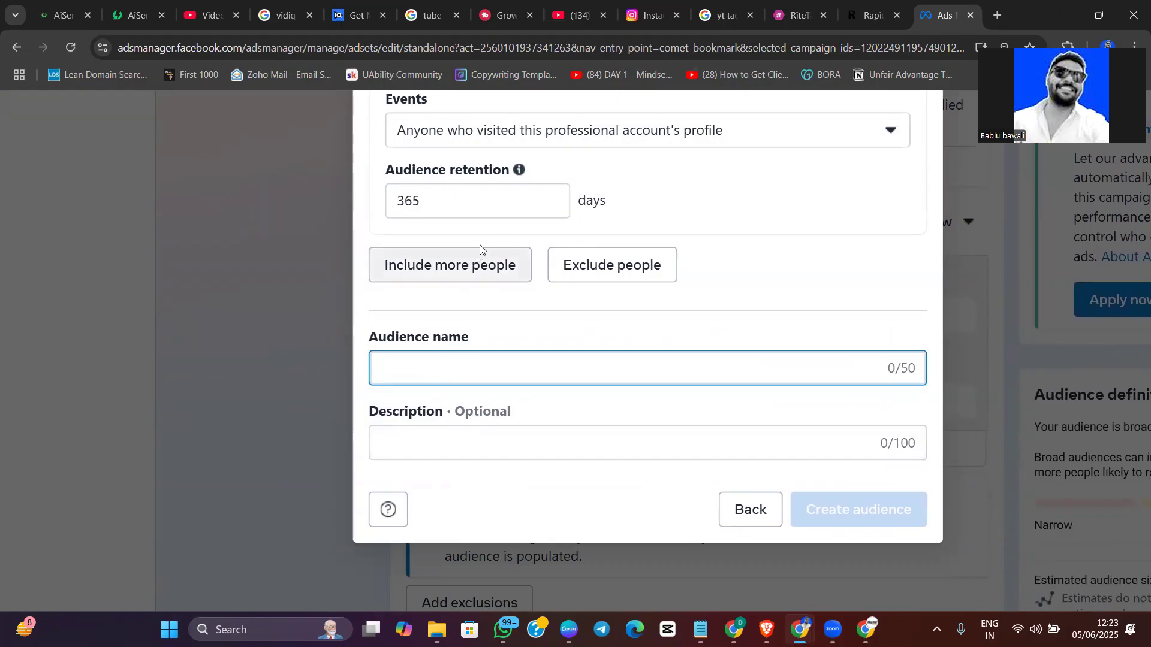
pyautogui.click(584, 264)
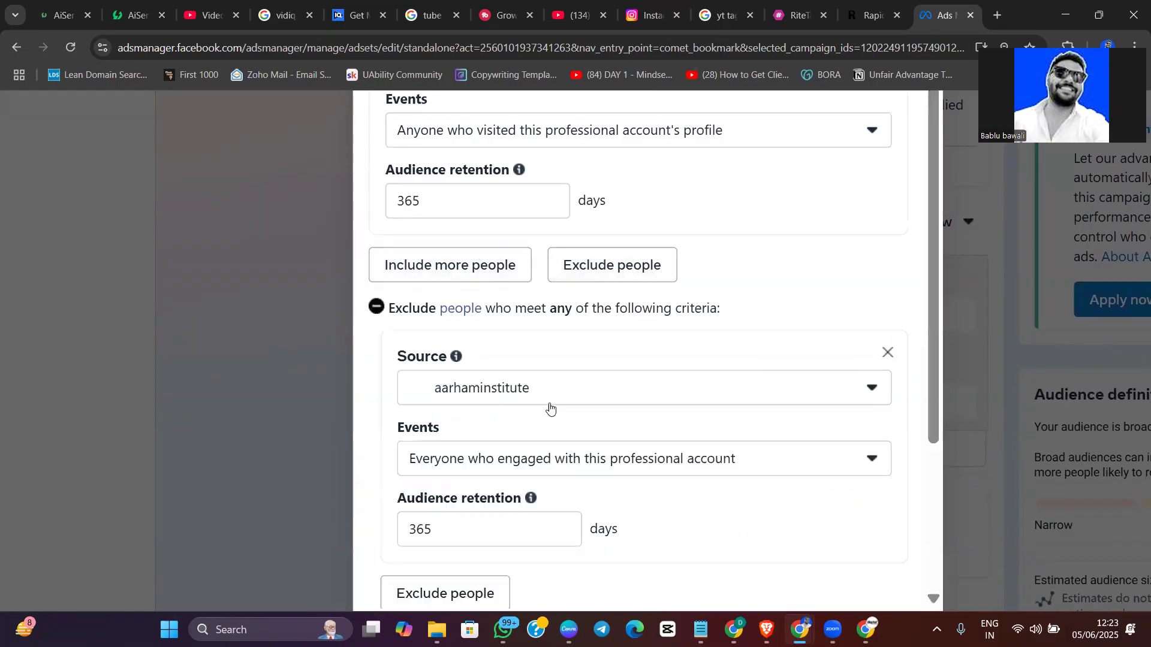
pyautogui.scroll(-1, 454, 343)
pyautogui.click(527, 348)
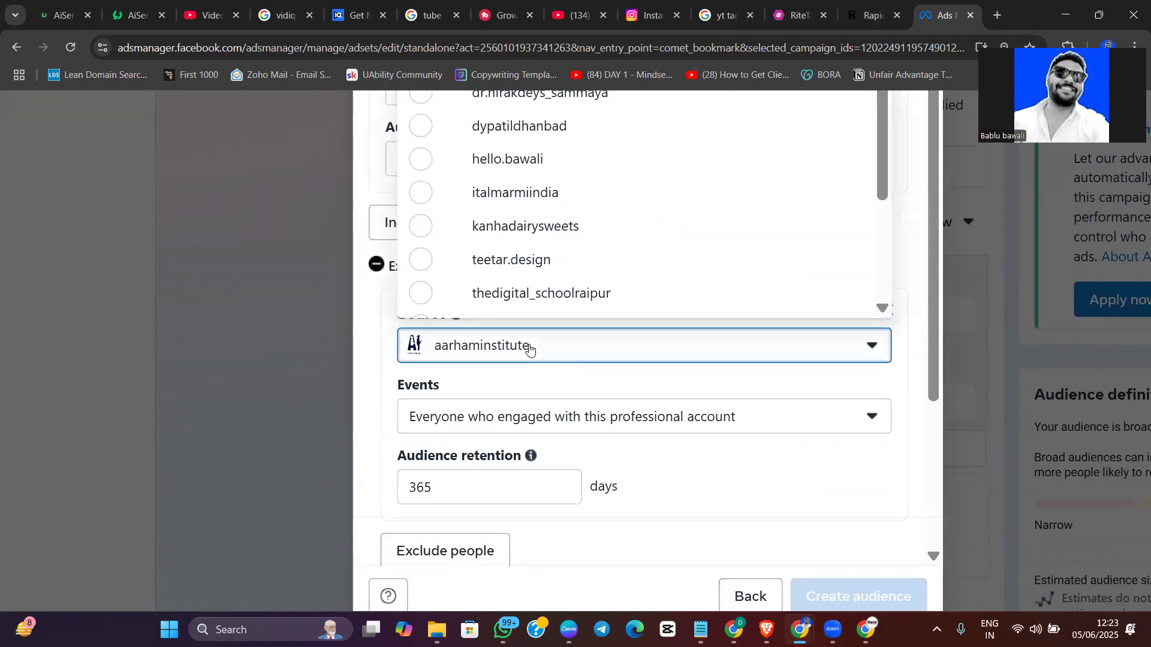
pyautogui.scroll(10, 604, 368)
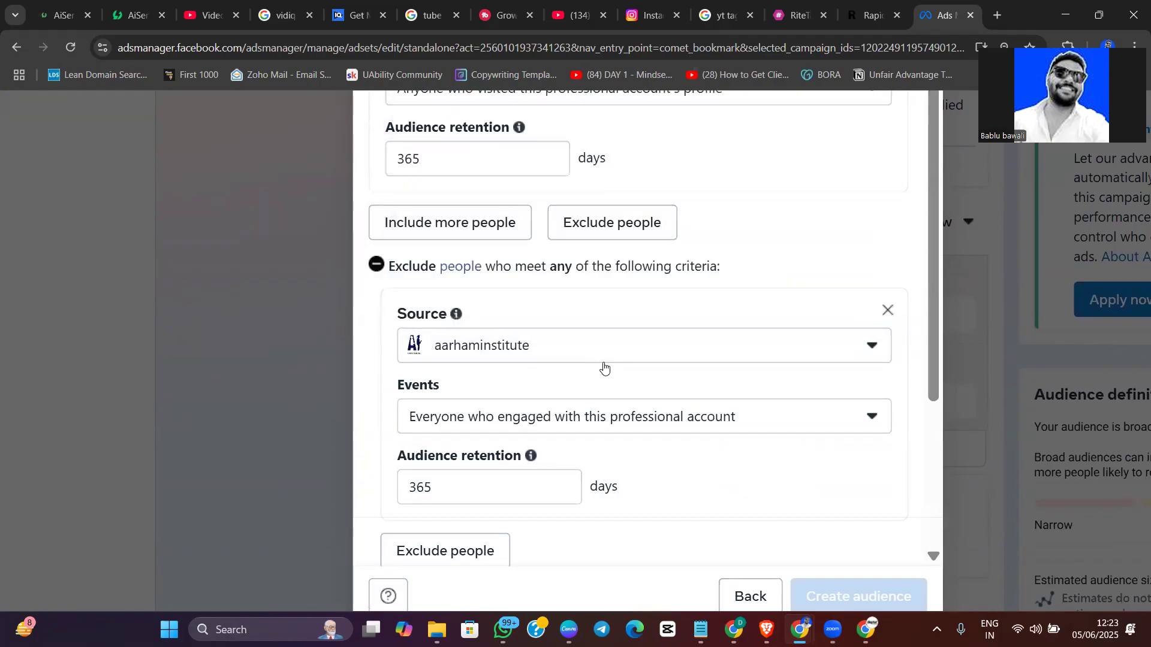
pyautogui.click(914, 145)
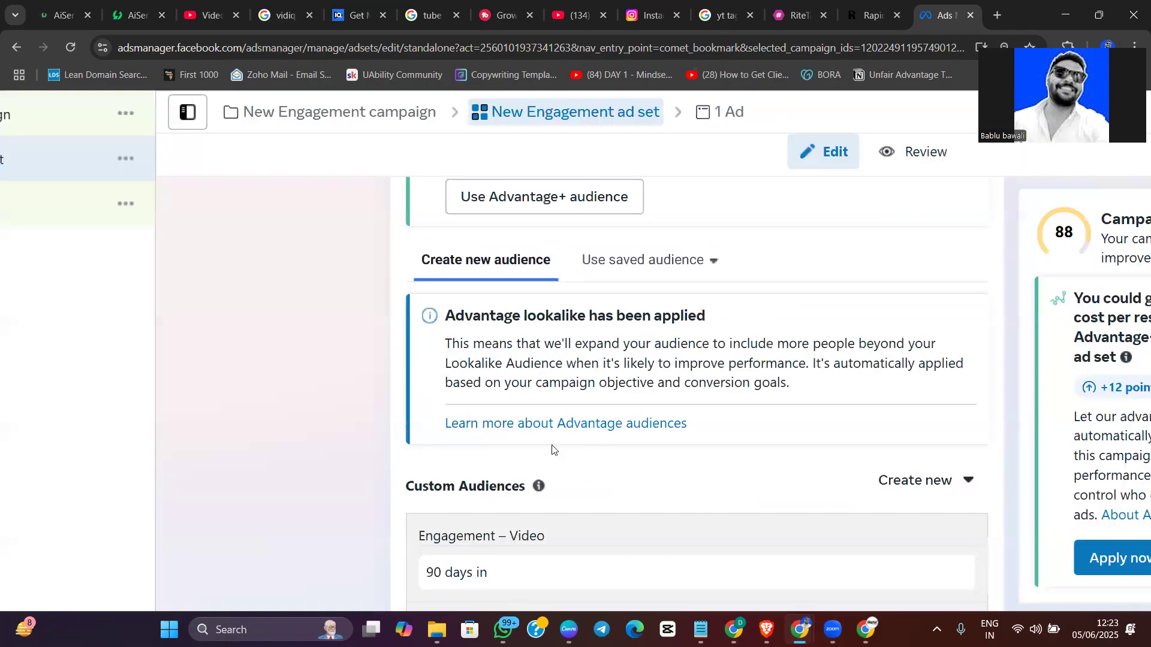
# Start a new custom audience for the ad set with Lead form as its source
pyautogui.scroll(-4, 593, 329)
pyautogui.scroll(3, 593, 329)
pyautogui.scroll(-1, 663, 356)
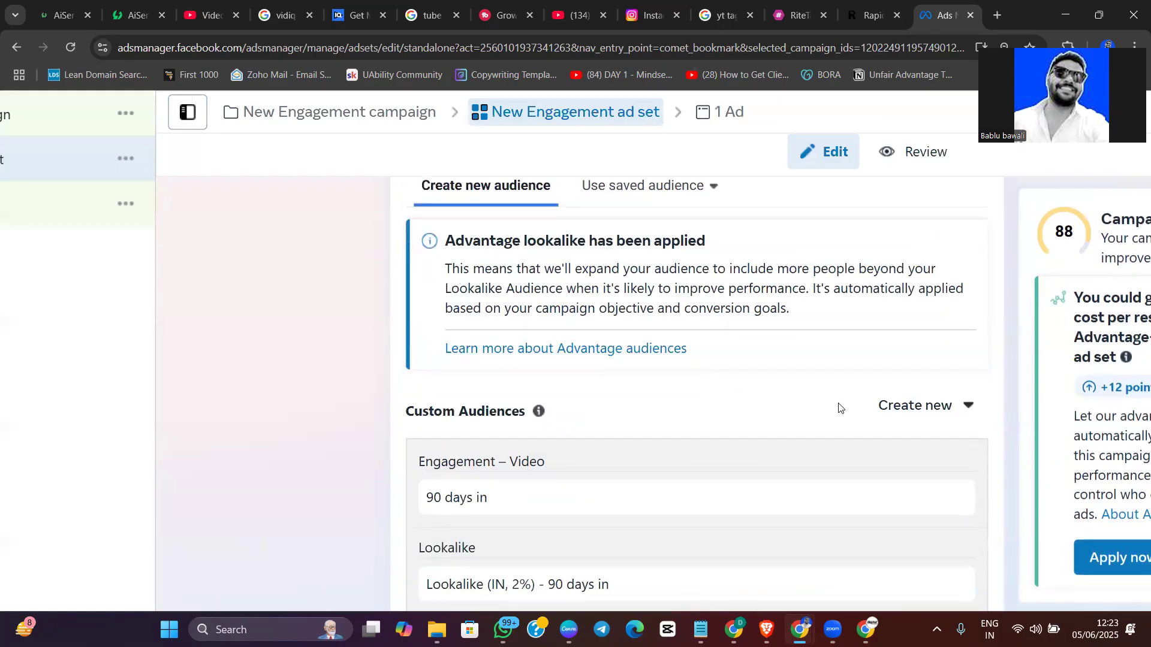
pyautogui.click(902, 409)
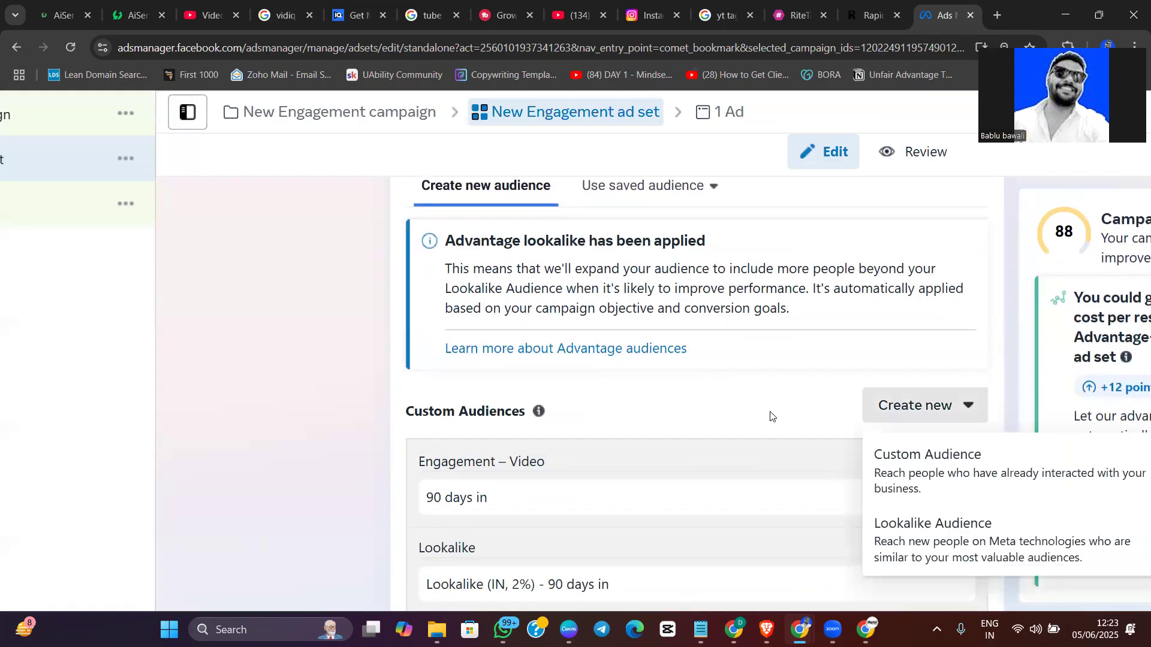
pyautogui.click(893, 457)
pyautogui.scroll(-2, 660, 386)
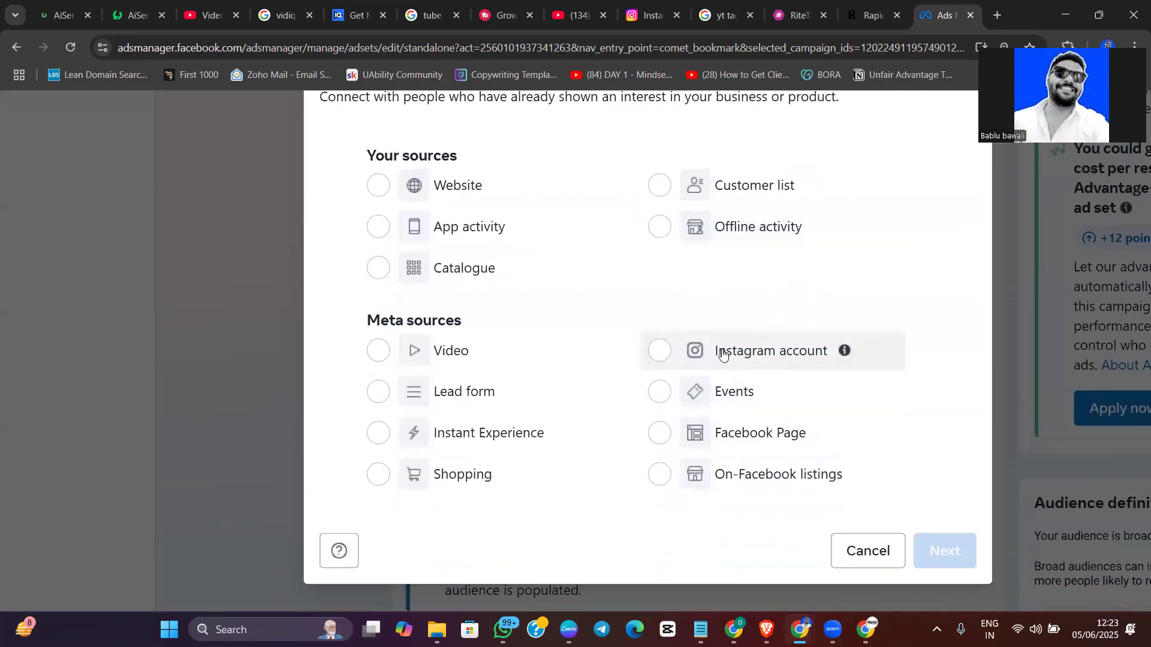
pyautogui.click(376, 393)
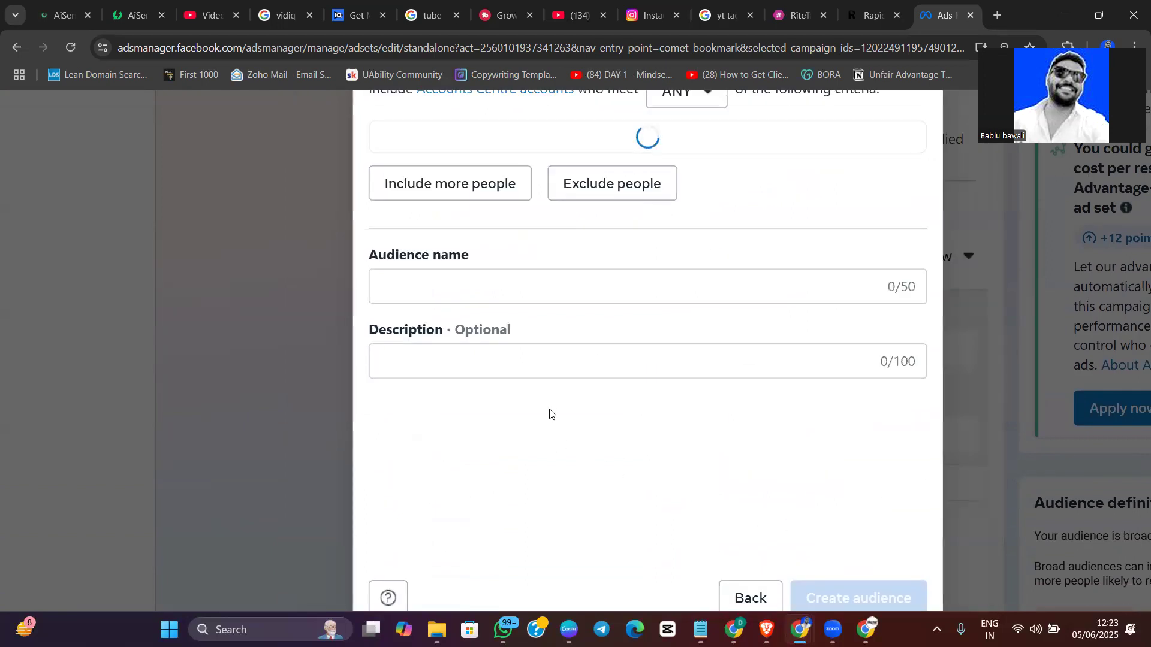
pyautogui.scroll(2, 544, 284)
pyautogui.scroll(1, 544, 283)
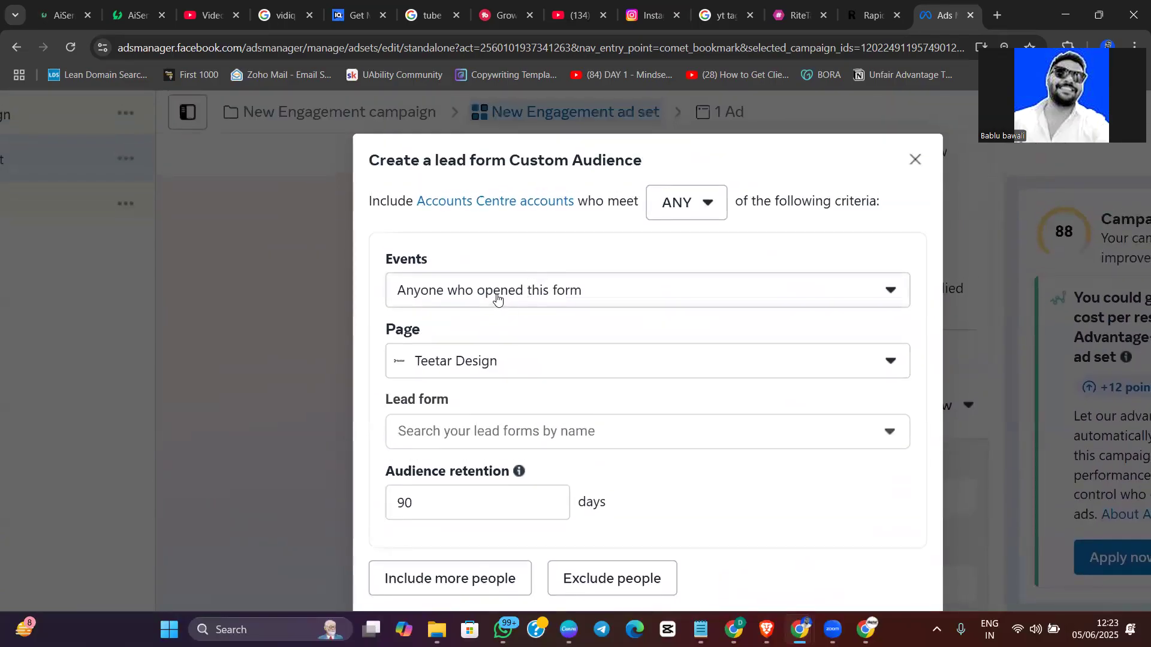
# Set the lead form audience's event to accounts that opened and submitted the form, and its page to Ask Bawali
pyautogui.click(497, 299)
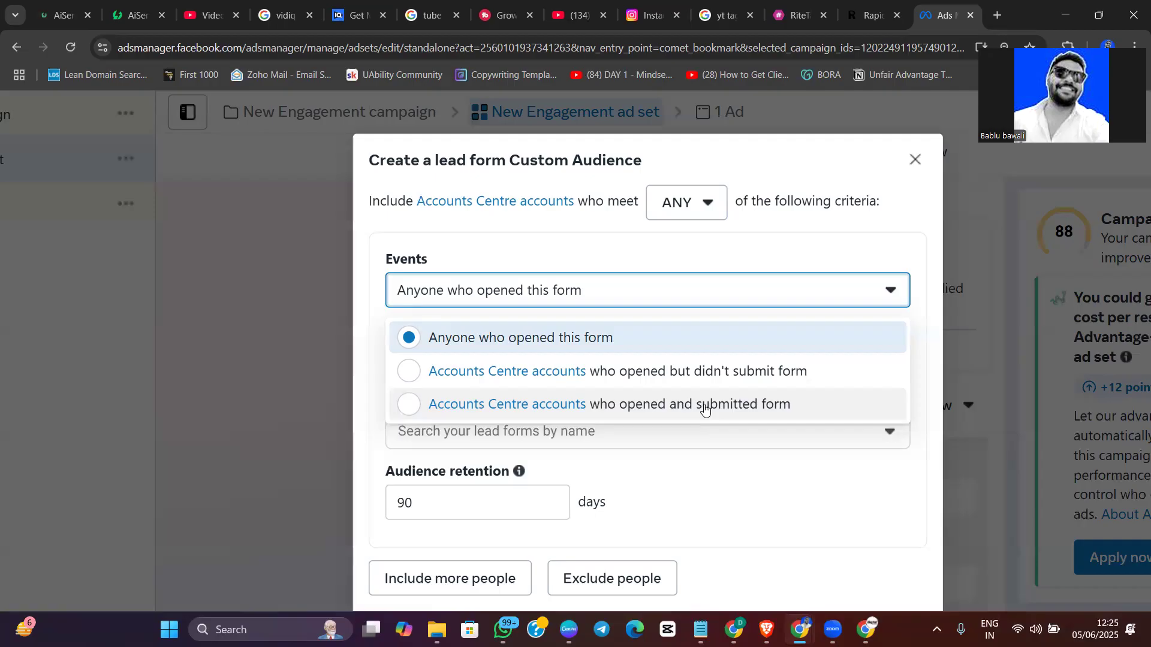
pyautogui.click(595, 400)
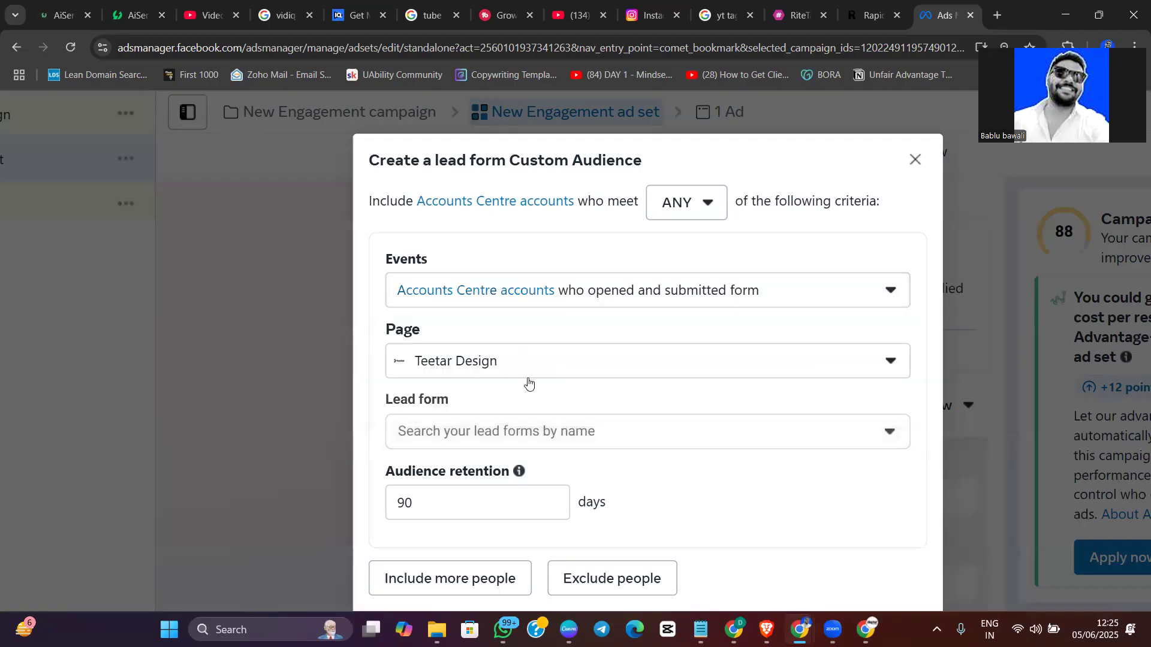
pyautogui.click(446, 364)
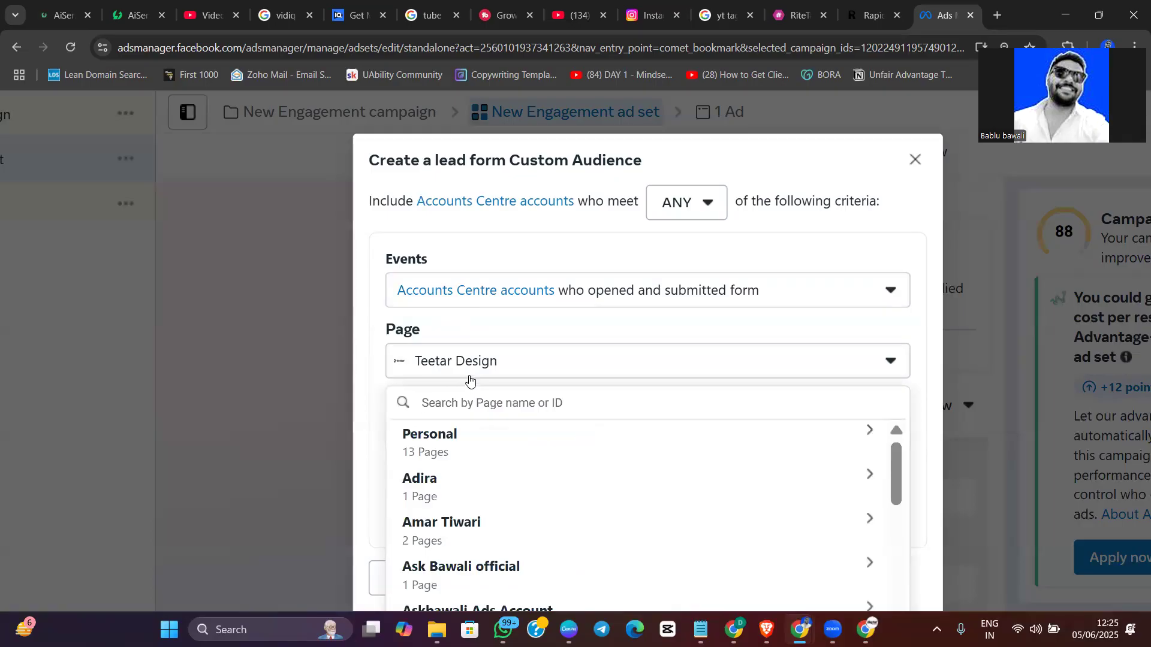
pyautogui.write('ask')
pyautogui.click(505, 509)
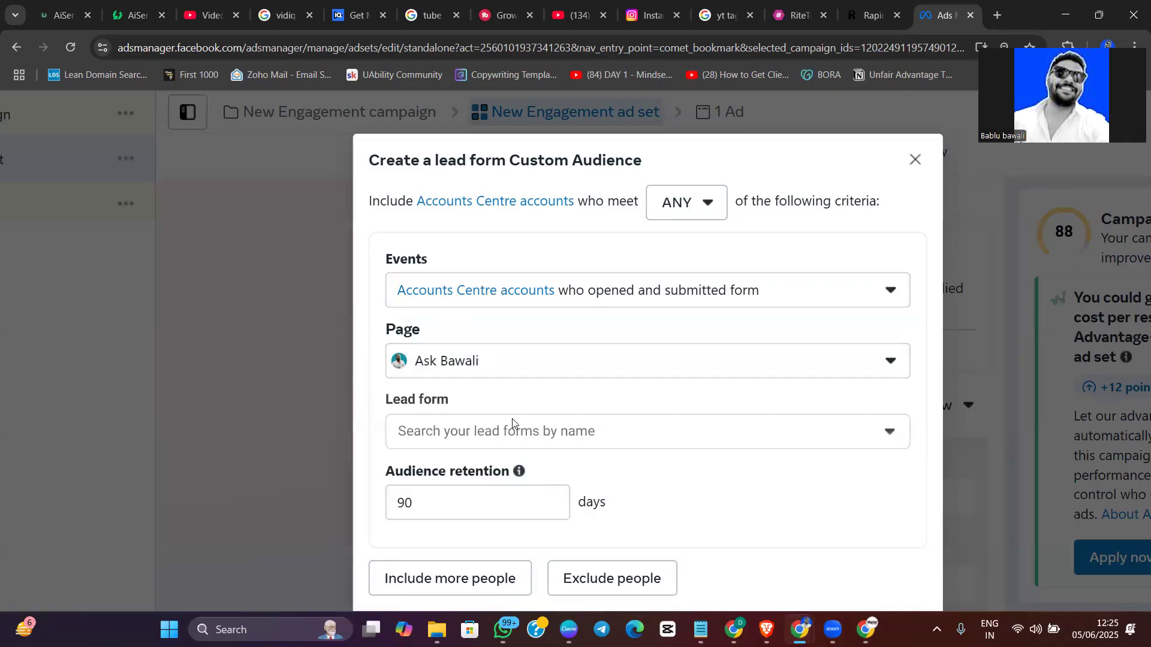
# Look through the available lead forms and choose FREE Masterclass (TVF Framework) as the audience's lead form
pyautogui.click(516, 434)
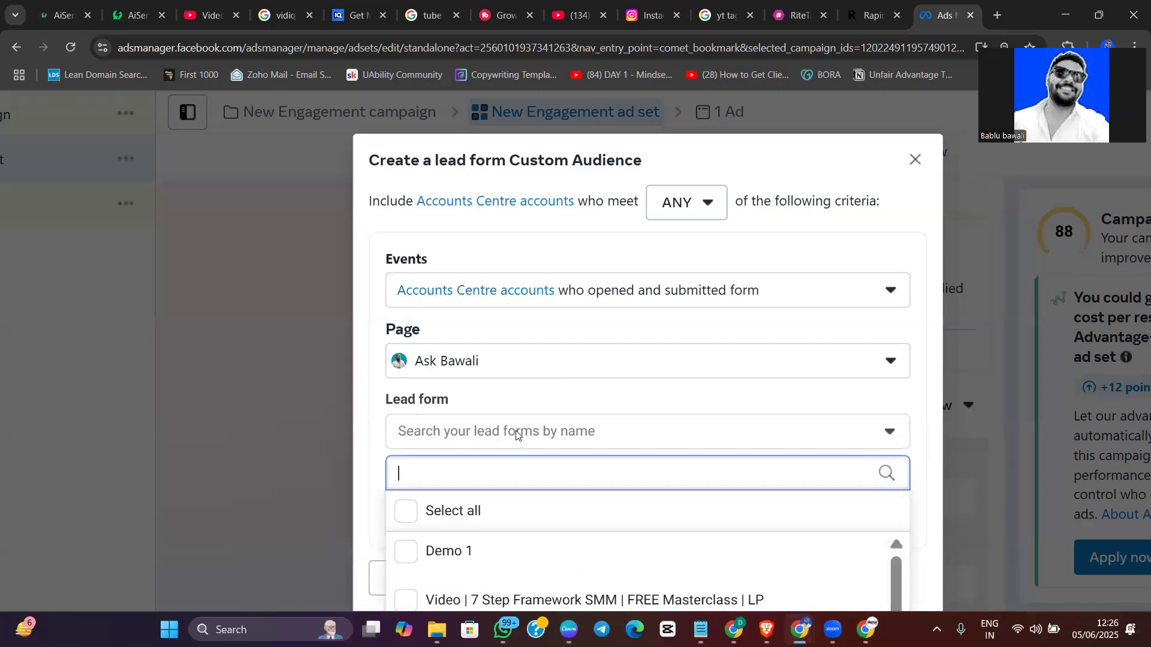
pyautogui.scroll(-10, 516, 434)
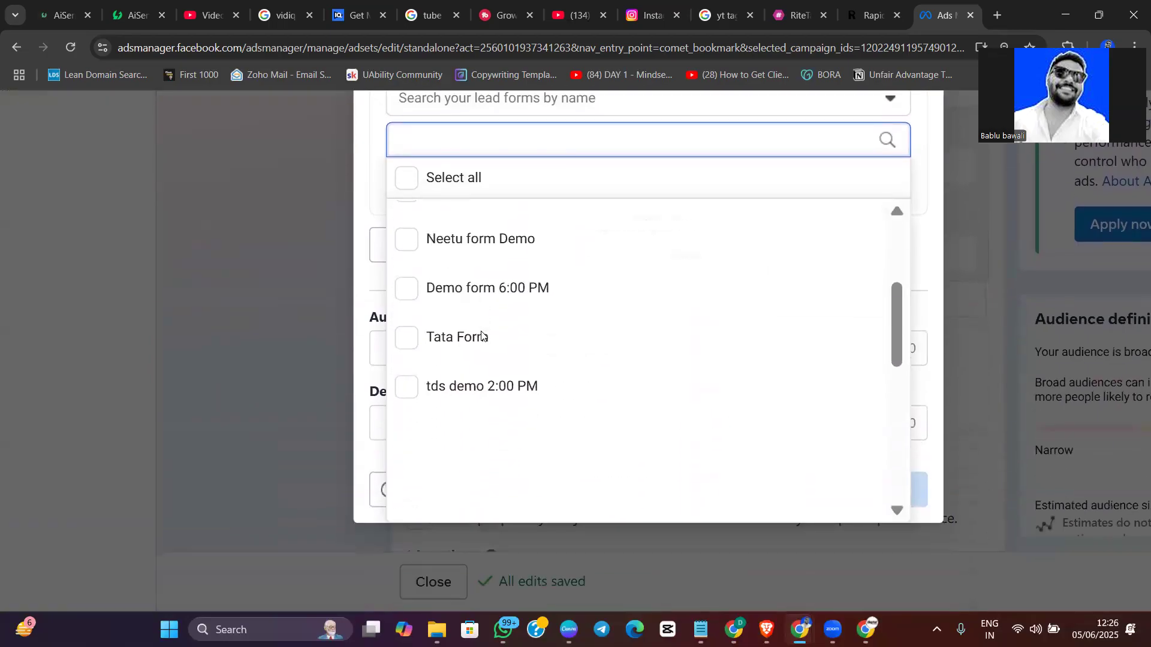
pyautogui.scroll(-5, 483, 336)
pyautogui.scroll(2, 429, 270)
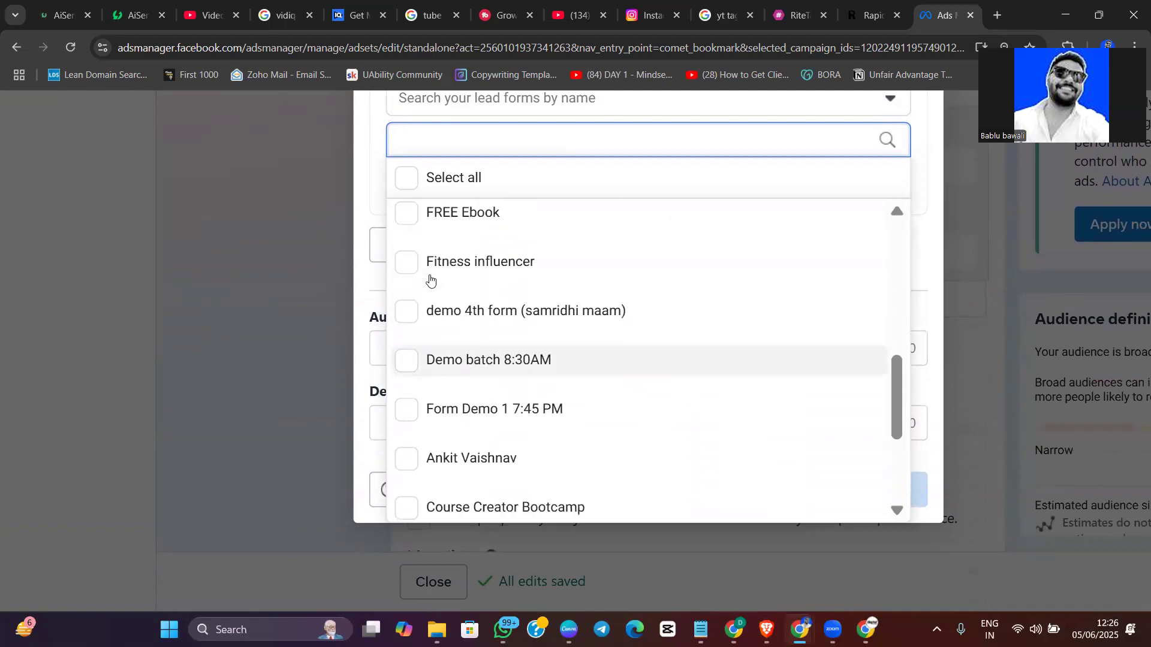
pyautogui.scroll(1, 431, 284)
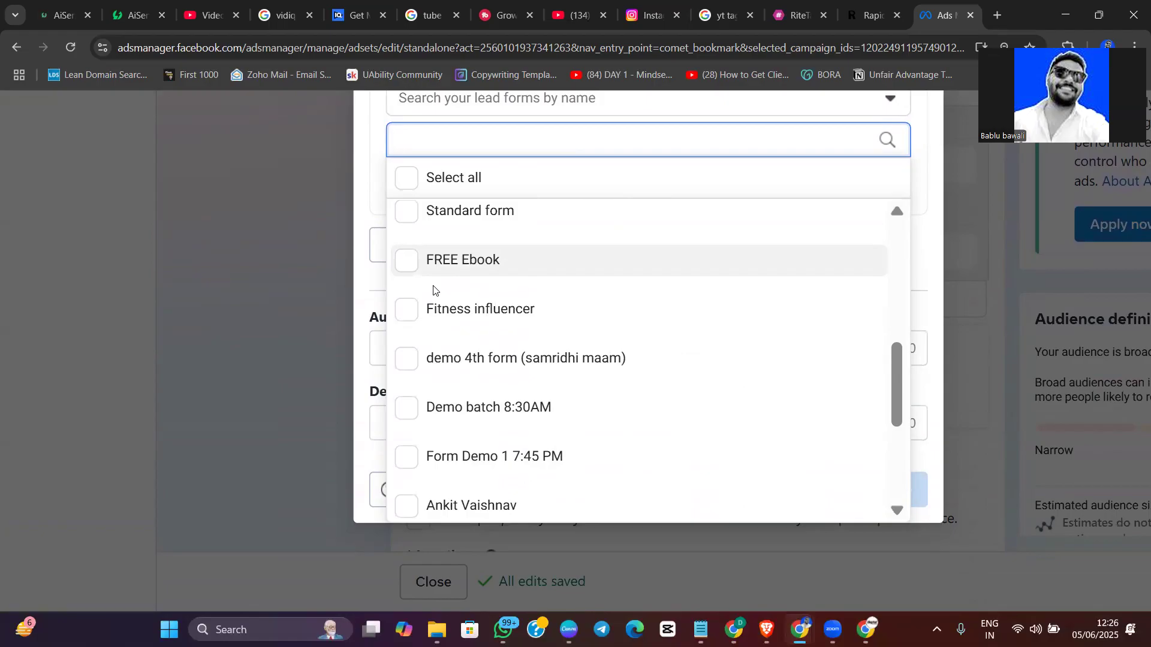
pyautogui.scroll(-5, 557, 384)
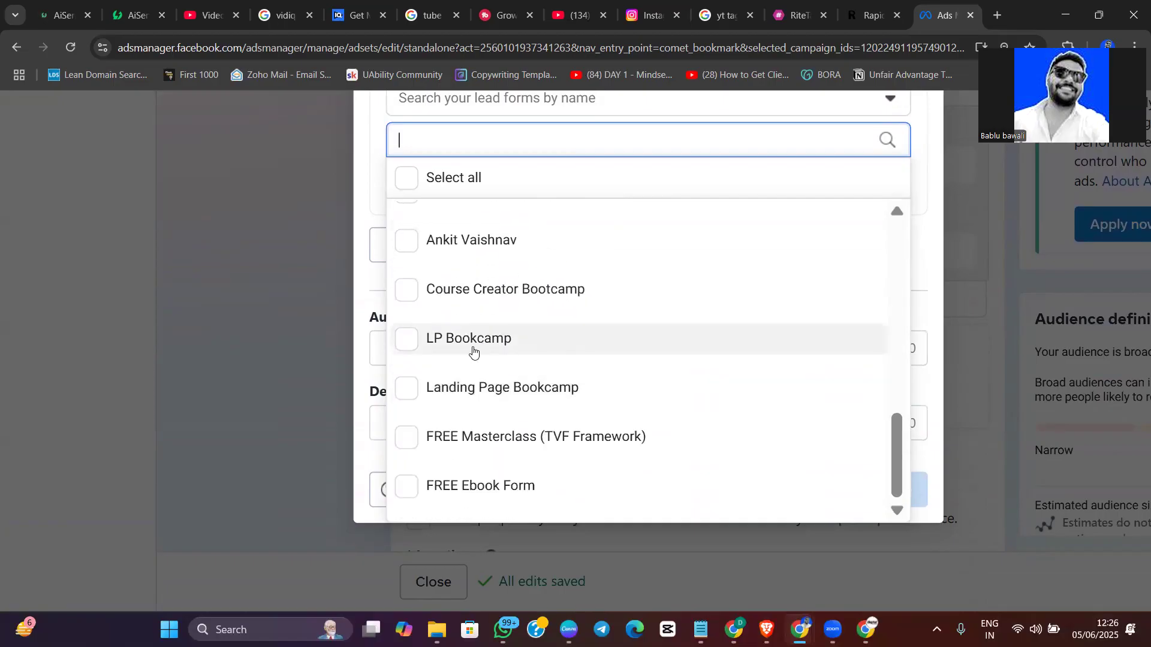
pyautogui.click(633, 441)
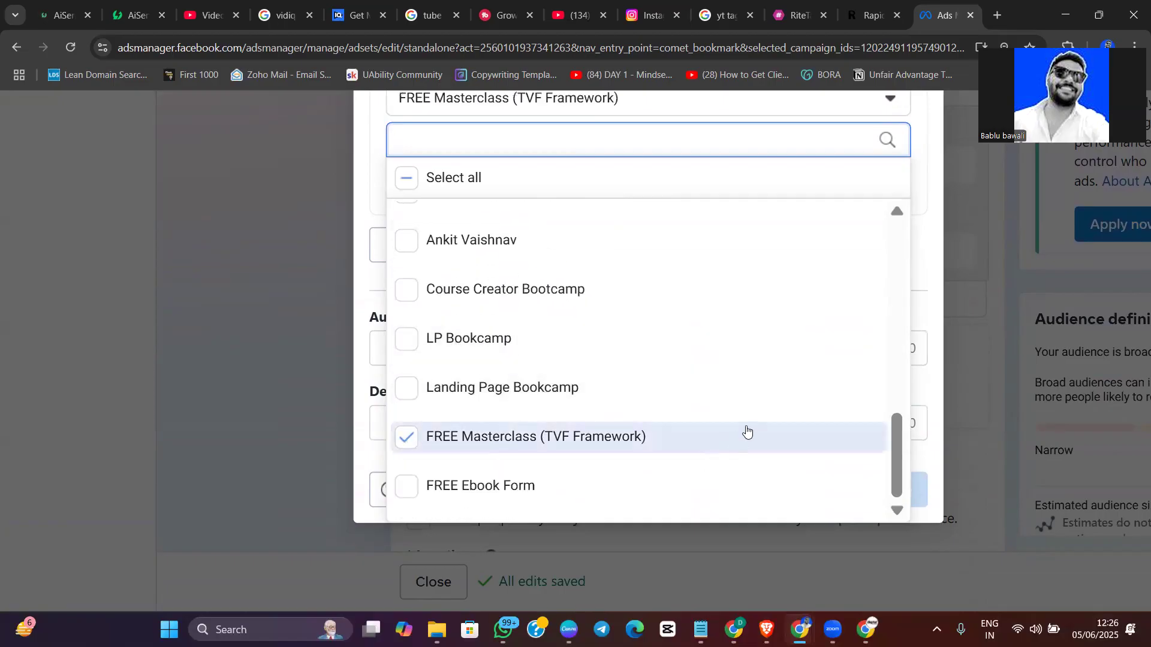
pyautogui.click(919, 258)
pyautogui.scroll(3, 611, 300)
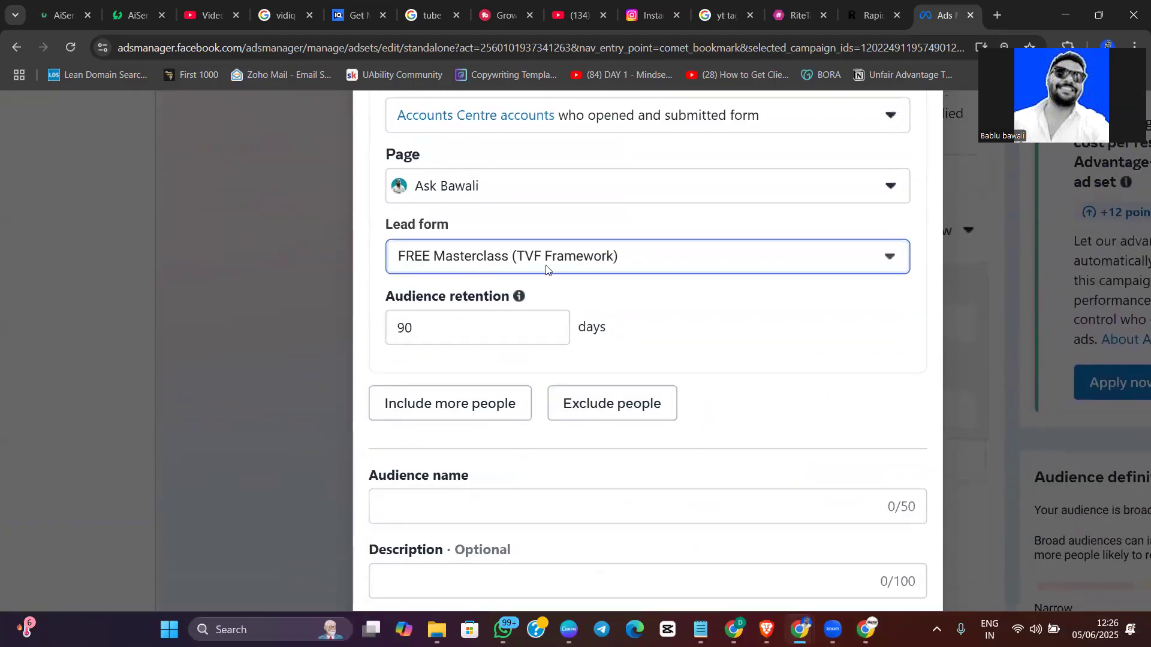
# Review the audience name and description fields, then discard the lead form audience without creating it
pyautogui.click(427, 507)
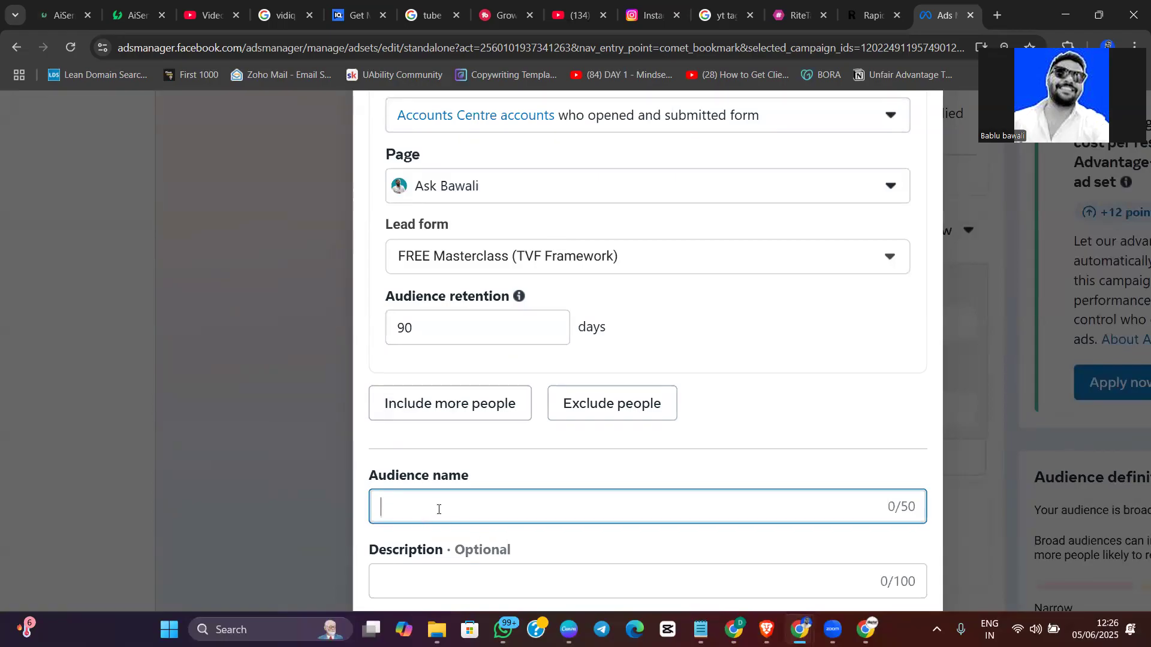
pyautogui.scroll(-3, 580, 490)
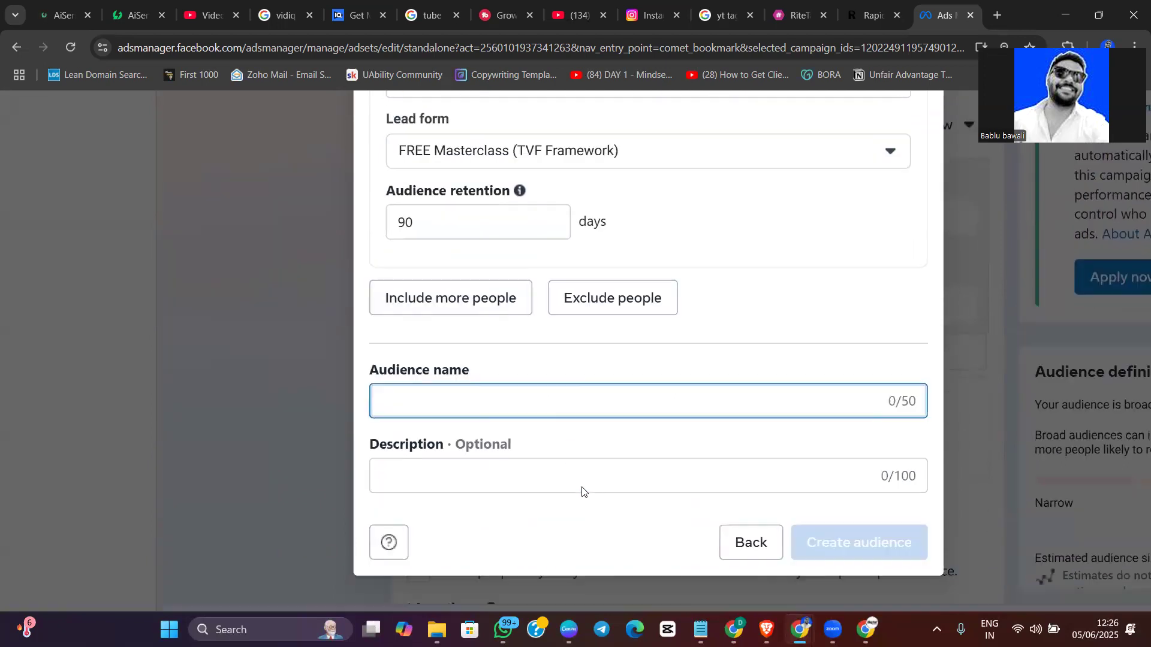
pyautogui.scroll(5, 567, 407)
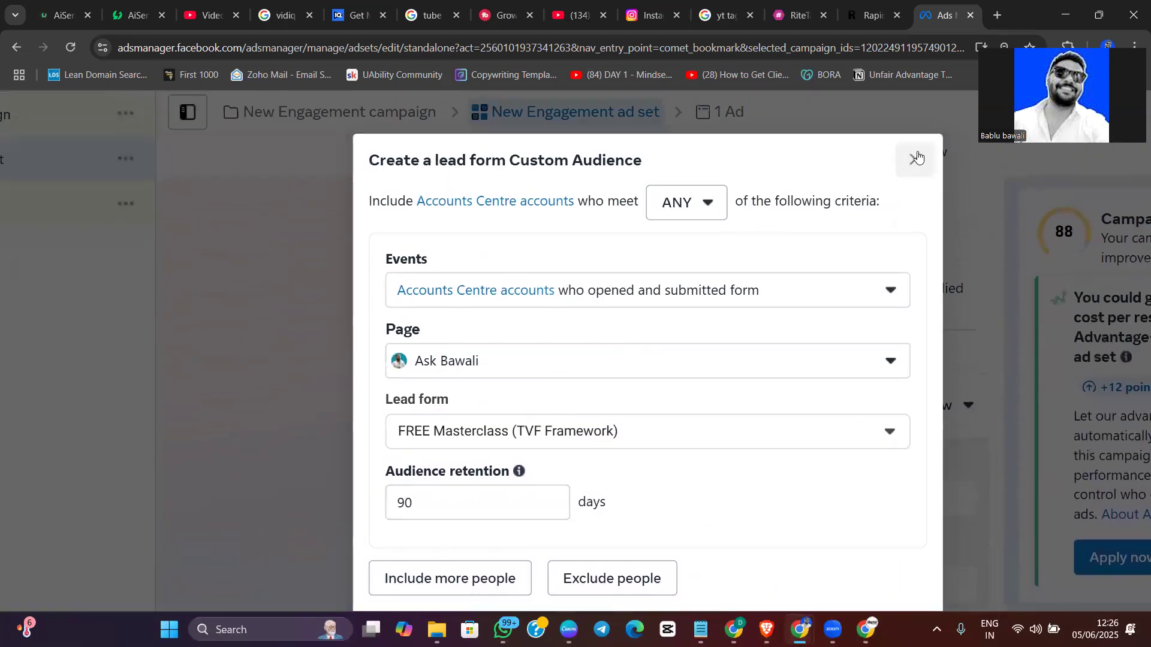
pyautogui.press('Escape')
# Start a new custom audience with Facebook Page as its source and show its engagement event options
pyautogui.scroll(-1, 465, 393)
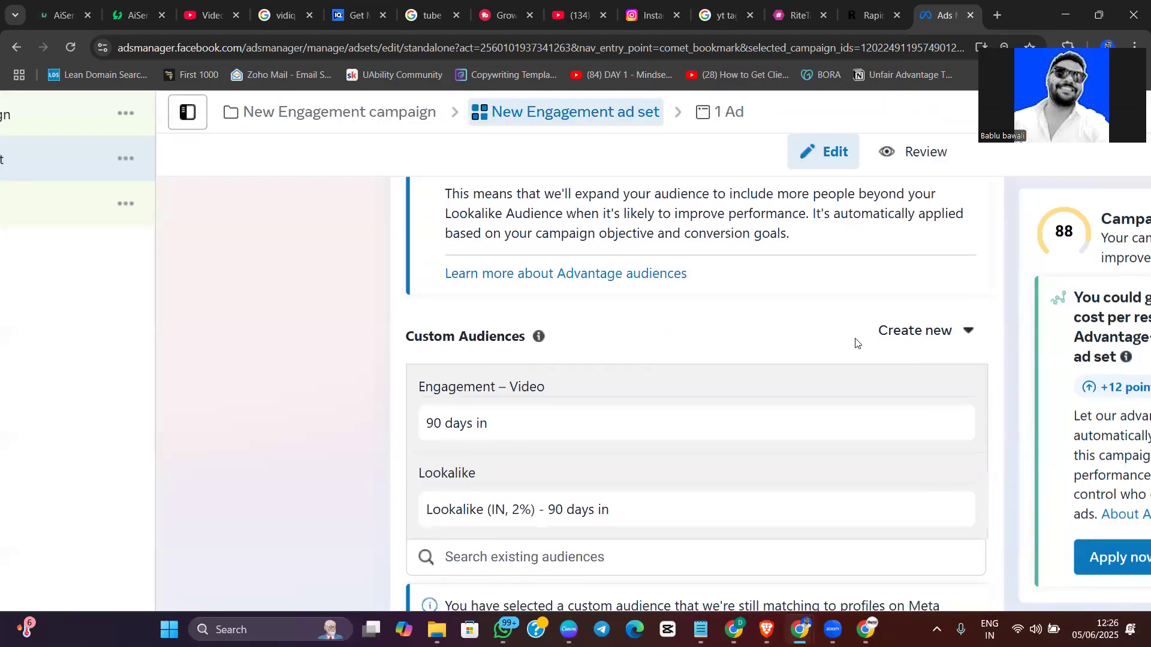
pyautogui.click(892, 339)
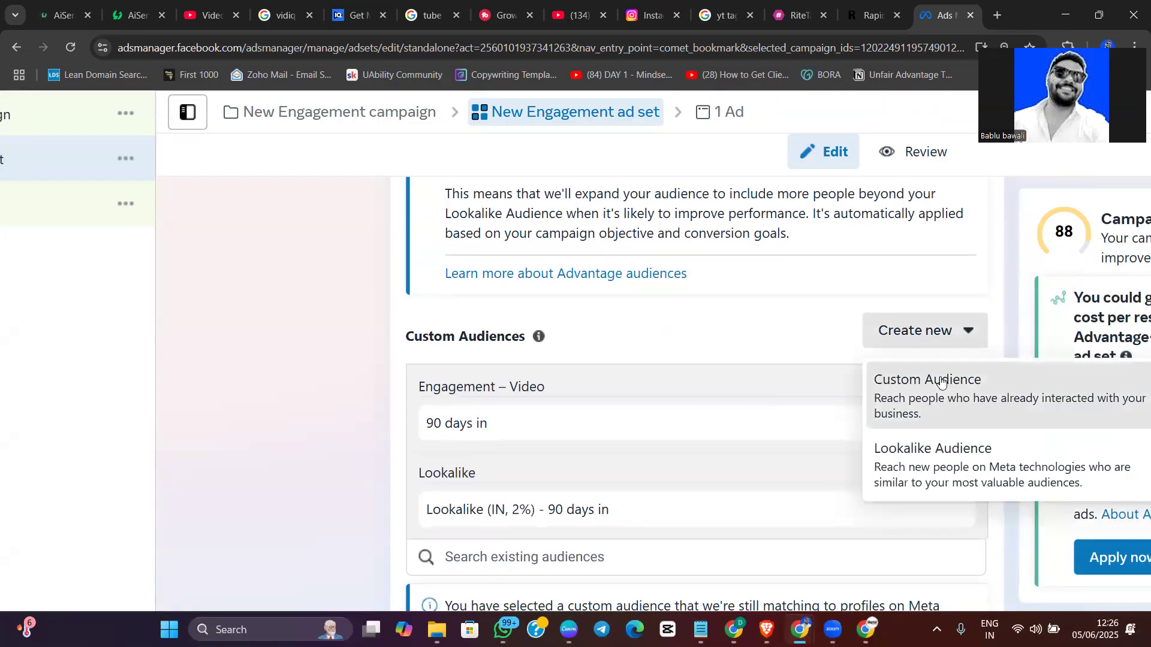
pyautogui.click(899, 380)
pyautogui.scroll(-5, 419, 423)
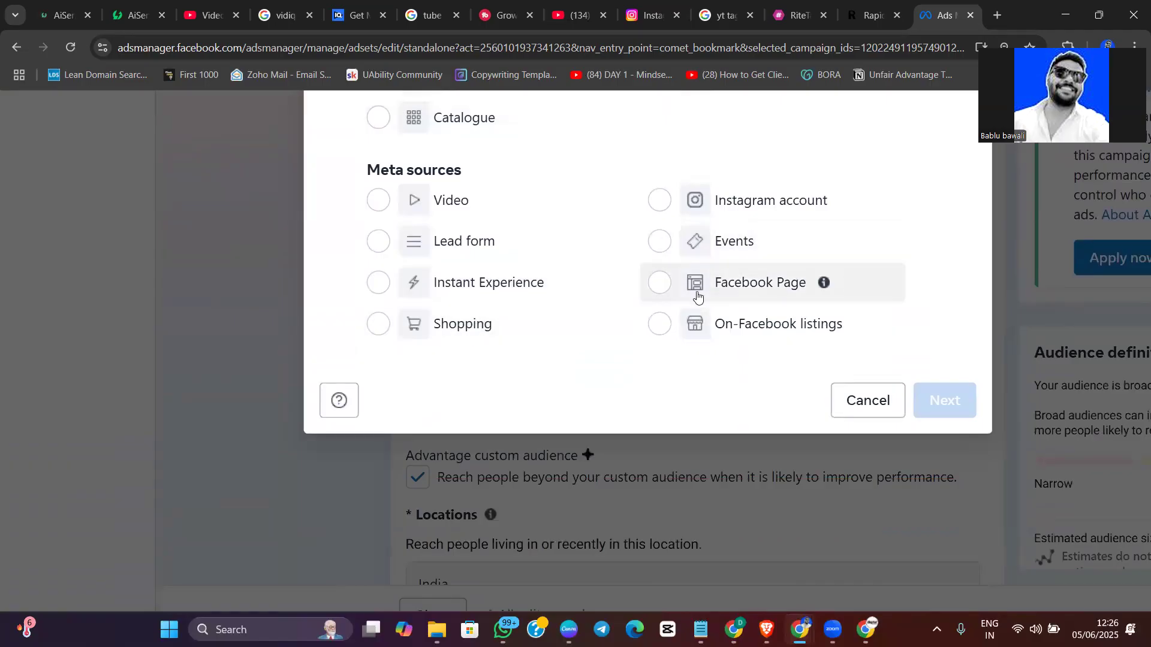
pyautogui.click(747, 293)
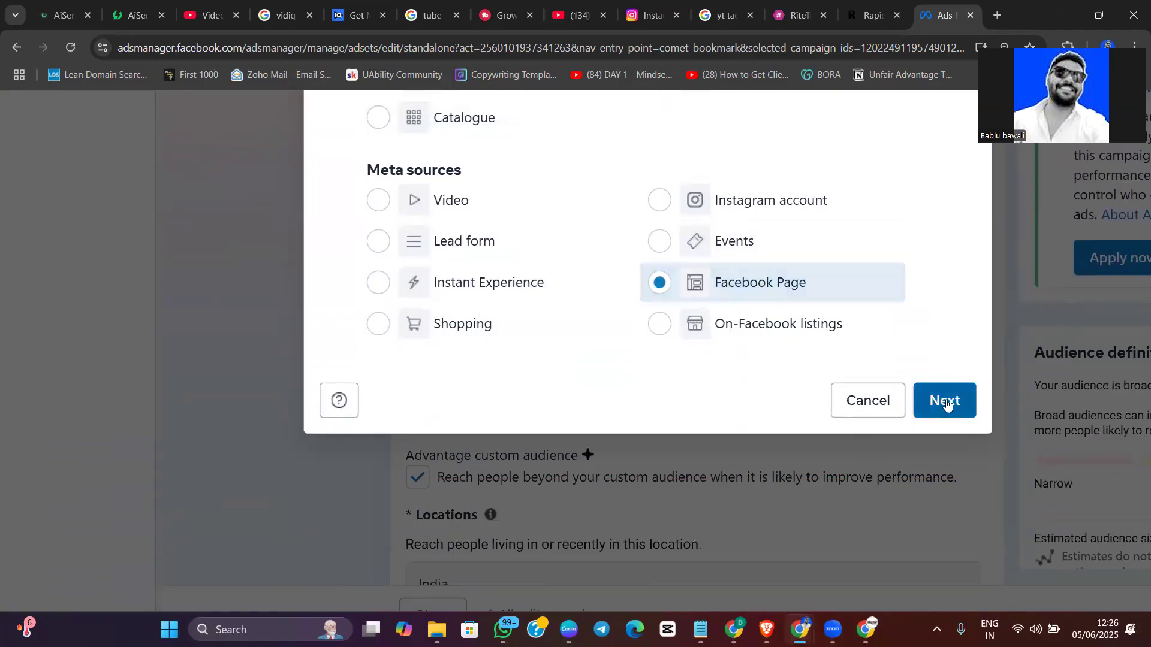
pyautogui.scroll(7, 578, 424)
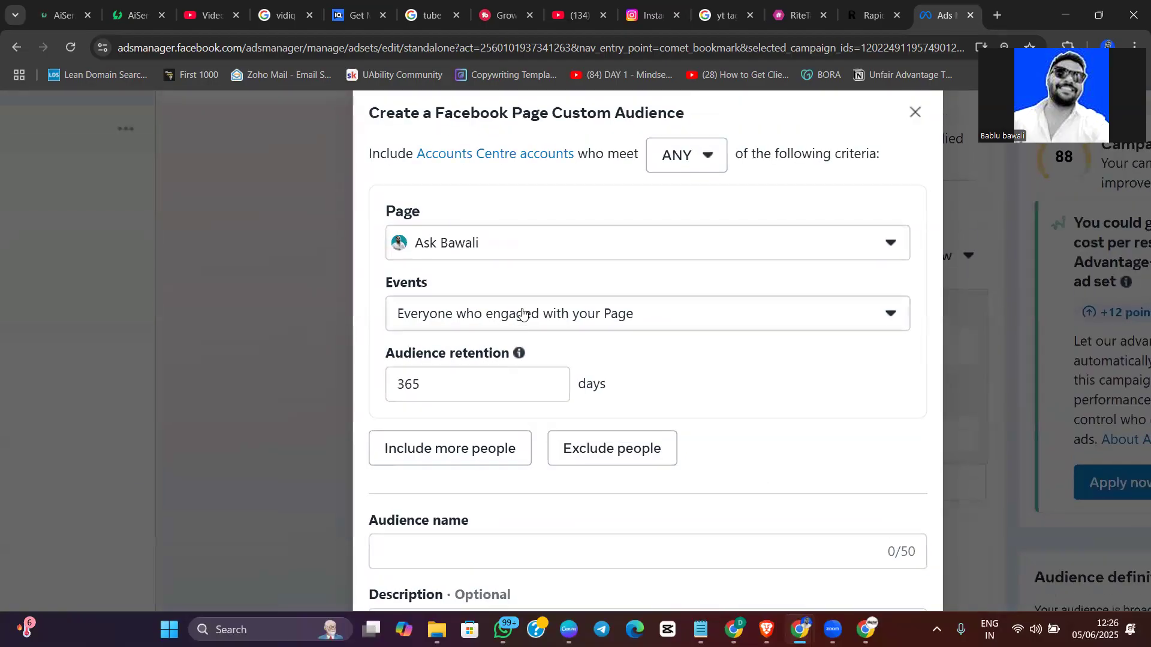
pyautogui.click(523, 314)
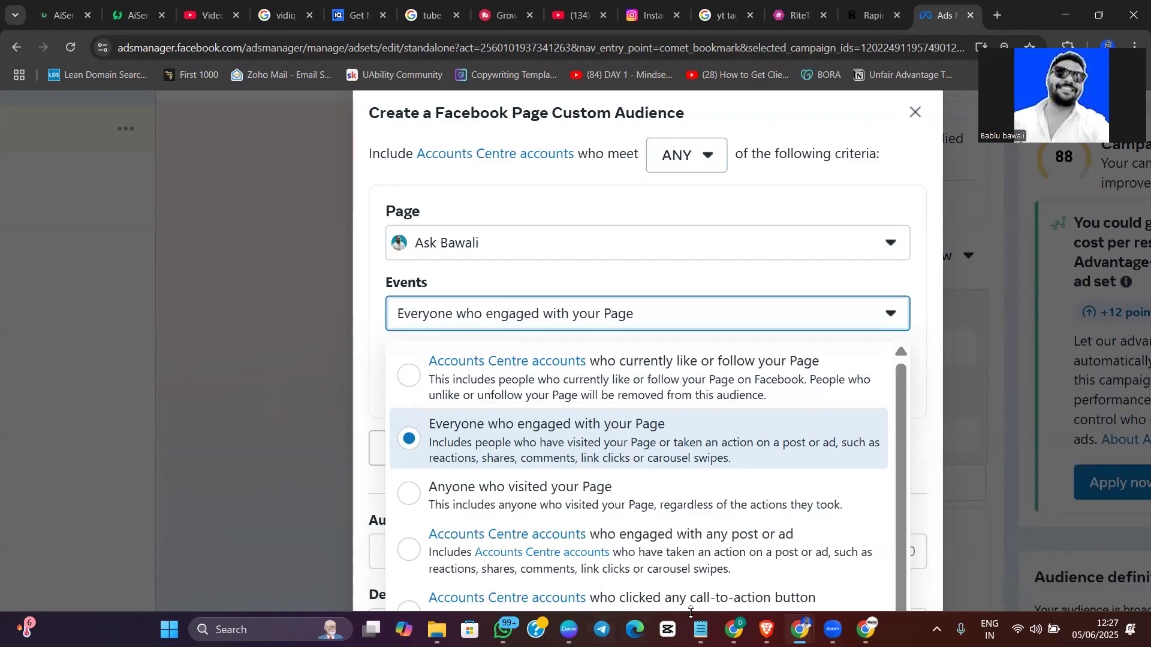
# Switch to the Canva presentation, add a blank page after page 6, and handwrite "FB page", a dash and "direct" in red across its upper part
pyautogui.click(569, 629)
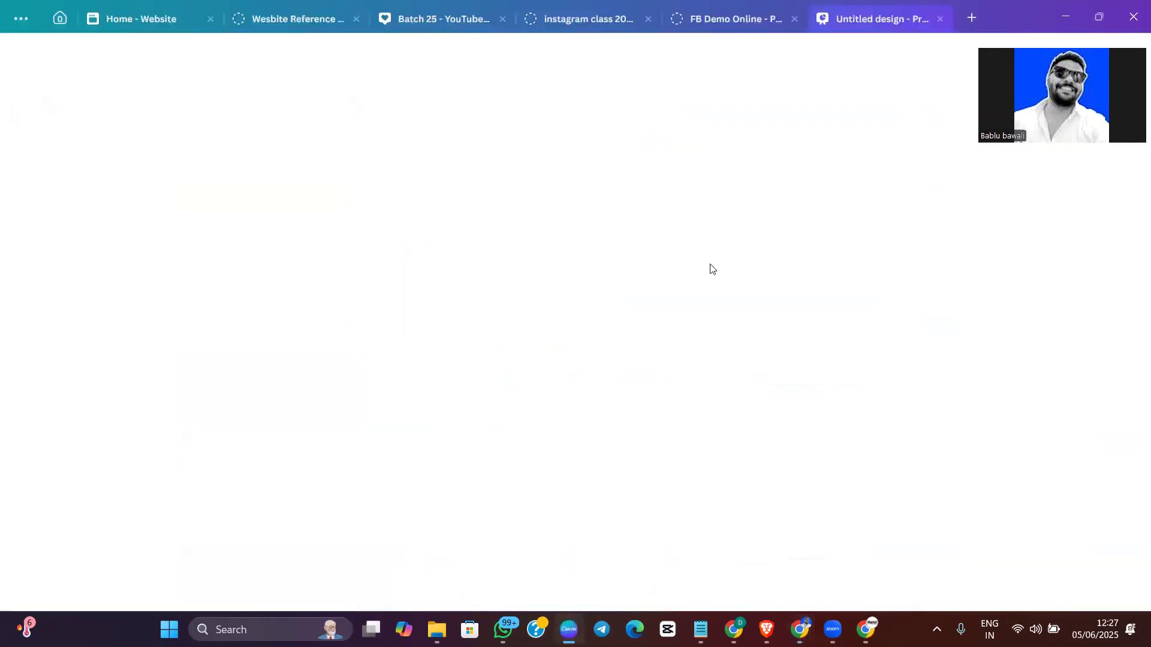
pyautogui.scroll(2, 905, 173)
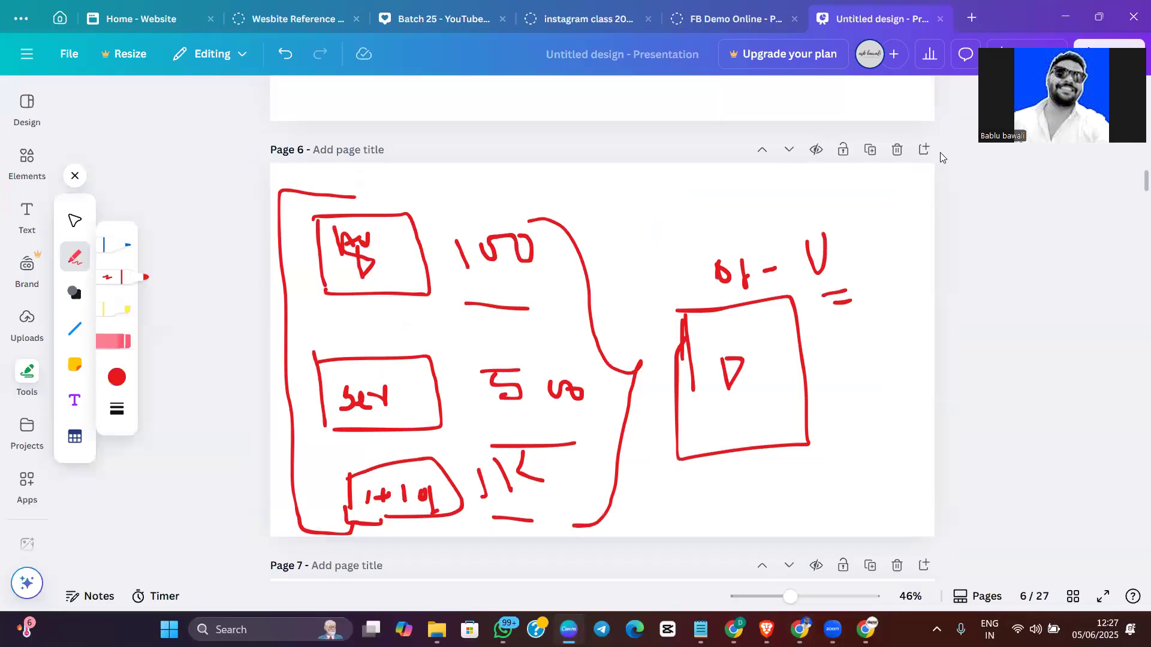
pyautogui.hotkey('ctrl', 'Return')
pyautogui.moveTo(306, 205)
pyautogui.mouseDown()
pyautogui.moveTo(318, 234)
pyautogui.moveTo(343, 197)
pyautogui.moveTo(337, 218)
pyautogui.moveTo(358, 228)
pyautogui.mouseUp()
pyautogui.moveTo(354, 193)
pyautogui.mouseDown()
pyautogui.moveTo(378, 190)
pyautogui.moveTo(360, 227)
pyautogui.mouseUp()
pyautogui.moveTo(411, 193); pyautogui.dragTo(425, 247)
pyautogui.moveTo(412, 193)
pyautogui.mouseDown()
pyautogui.moveTo(457, 210)
pyautogui.moveTo(517, 185)
pyautogui.moveTo(647, 225)
pyautogui.mouseUp()
pyautogui.moveTo(648, 180); pyautogui.dragTo(651, 230)
pyautogui.moveTo(672, 215)
pyautogui.mouseDown()
pyautogui.moveTo(676, 231)
pyautogui.moveTo(773, 223)
pyautogui.mouseUp()
pyautogui.click(673, 200)
pyautogui.moveTo(799, 174)
pyautogui.mouseDown()
pyautogui.moveTo(815, 227)
pyautogui.moveTo(827, 201)
pyautogui.moveTo(866, 221)
pyautogui.moveTo(912, 210)
pyautogui.mouseUp()
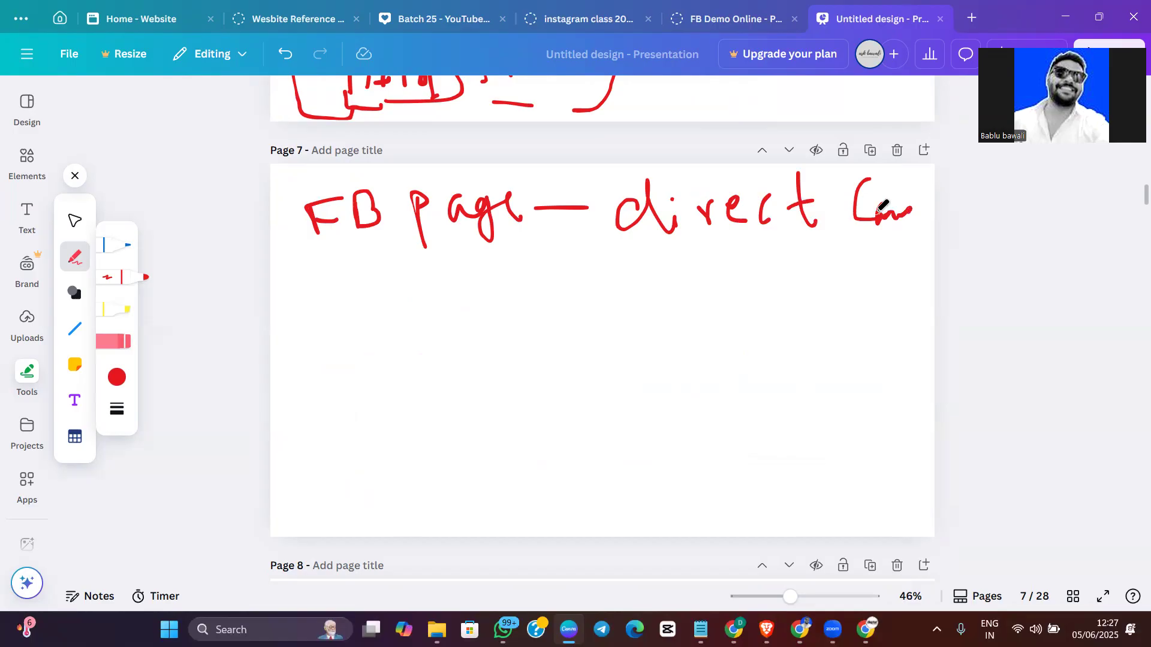
# Handwrite "Inst foll -" below the Facebook page line and draw a downward arrow beneath "direct"
pyautogui.moveTo(311, 302)
pyautogui.mouseDown()
pyautogui.moveTo(312, 348)
pyautogui.moveTo(344, 351)
pyautogui.moveTo(403, 307)
pyautogui.moveTo(434, 355)
pyautogui.moveTo(449, 323)
pyautogui.moveTo(496, 368)
pyautogui.mouseUp()
pyautogui.moveTo(488, 339)
pyautogui.mouseDown()
pyautogui.moveTo(543, 315)
pyautogui.moveTo(583, 314)
pyautogui.moveTo(532, 363)
pyautogui.mouseUp()
pyautogui.moveTo(542, 306); pyautogui.dragTo(547, 349)
pyautogui.moveTo(705, 261)
pyautogui.mouseDown()
pyautogui.moveTo(724, 331)
pyautogui.moveTo(735, 303)
pyautogui.mouseUp()
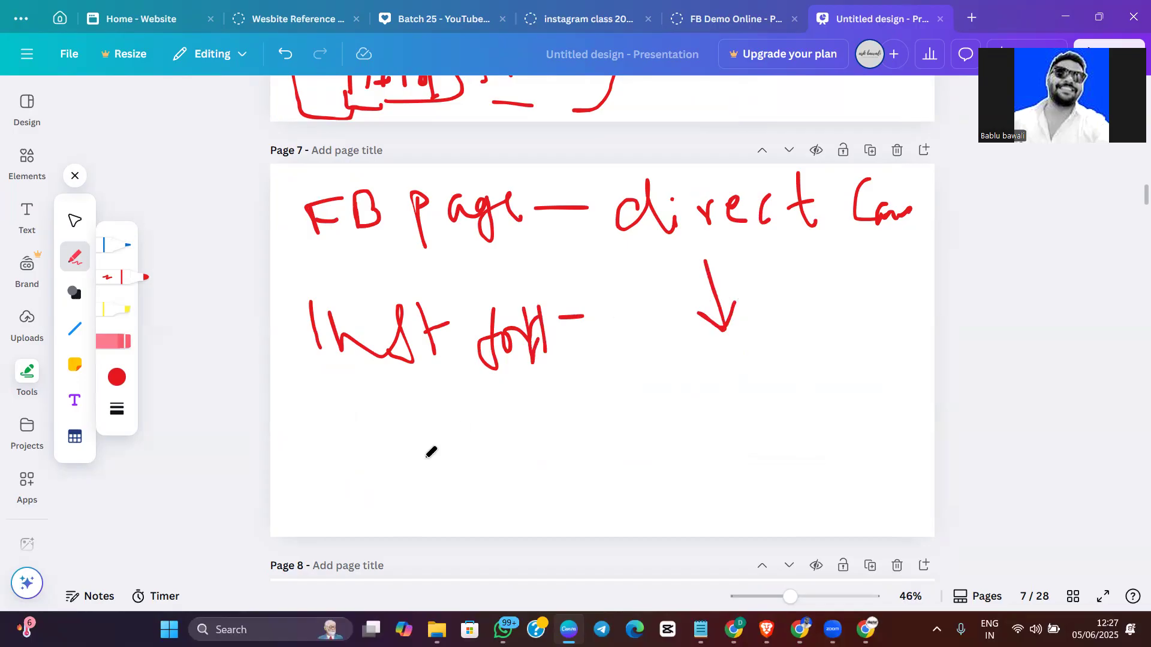
# Sketch a box with arrows leading to "visit Pr" and "100 - 2" below, and underline "FB page" and "direct"
pyautogui.moveTo(319, 416); pyautogui.dragTo(334, 478)
pyautogui.moveTo(308, 397)
pyautogui.mouseDown()
pyautogui.moveTo(380, 485)
pyautogui.moveTo(447, 442)
pyautogui.moveTo(565, 462)
pyautogui.mouseUp()
pyautogui.click(503, 424)
pyautogui.click(559, 422)
pyautogui.moveTo(574, 412)
pyautogui.mouseDown()
pyautogui.moveTo(609, 460)
pyautogui.moveTo(597, 440)
pyautogui.mouseUp()
pyautogui.moveTo(531, 498); pyautogui.dragTo(539, 527)
pyautogui.moveTo(531, 501); pyautogui.dragTo(588, 528)
pyautogui.moveTo(630, 469)
pyautogui.mouseDown()
pyautogui.moveTo(673, 450)
pyautogui.moveTo(682, 478)
pyautogui.mouseUp()
pyautogui.click(704, 456)
pyautogui.moveTo(702, 428)
pyautogui.mouseDown()
pyautogui.moveTo(703, 448)
pyautogui.moveTo(742, 427)
pyautogui.moveTo(807, 435)
pyautogui.mouseUp()
pyautogui.moveTo(824, 414)
pyautogui.mouseDown()
pyautogui.moveTo(853, 408)
pyautogui.moveTo(880, 454)
pyautogui.mouseUp()
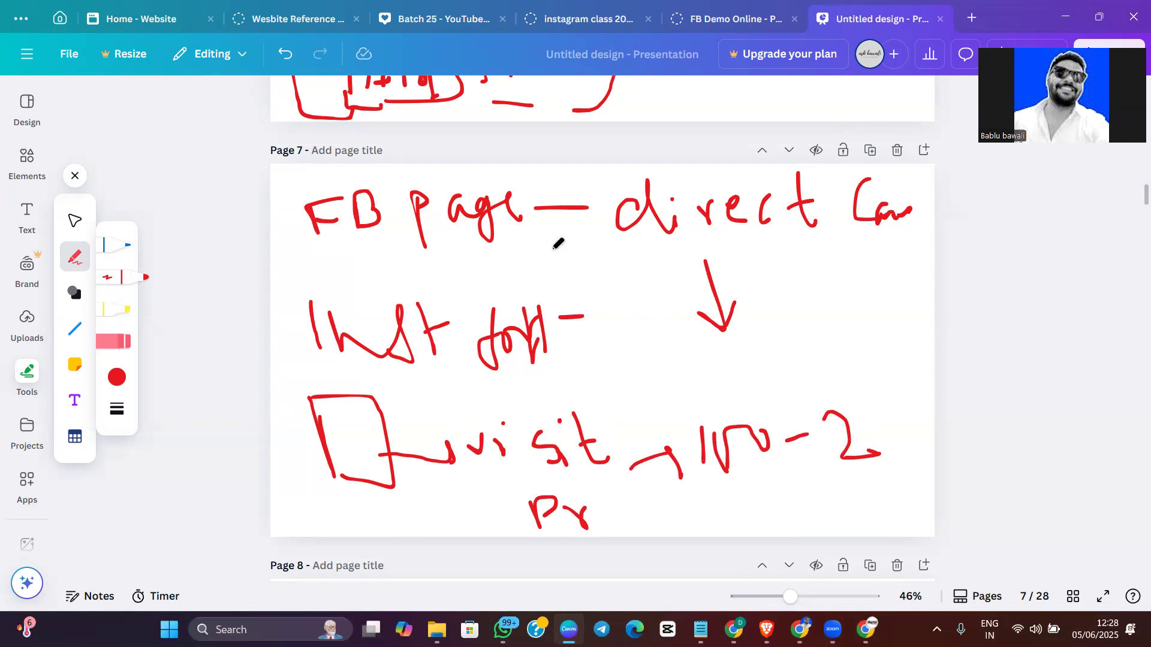
pyautogui.moveTo(329, 270); pyautogui.dragTo(531, 273)
pyautogui.moveTo(678, 247); pyautogui.dragTo(816, 223)
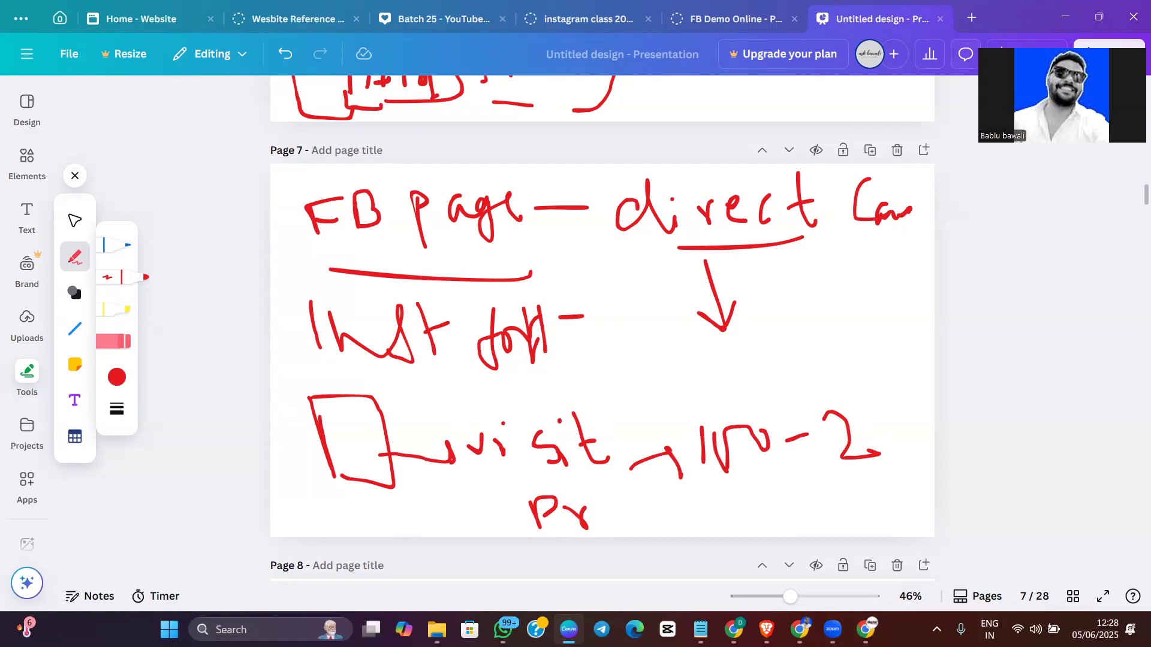
# Switch back to Meta Ads Manager and set the Facebook Page audience's event to Anyone who visited your Page
pyautogui.hotkey('alt', 'Tab')
pyautogui.scroll(-3, 514, 421)
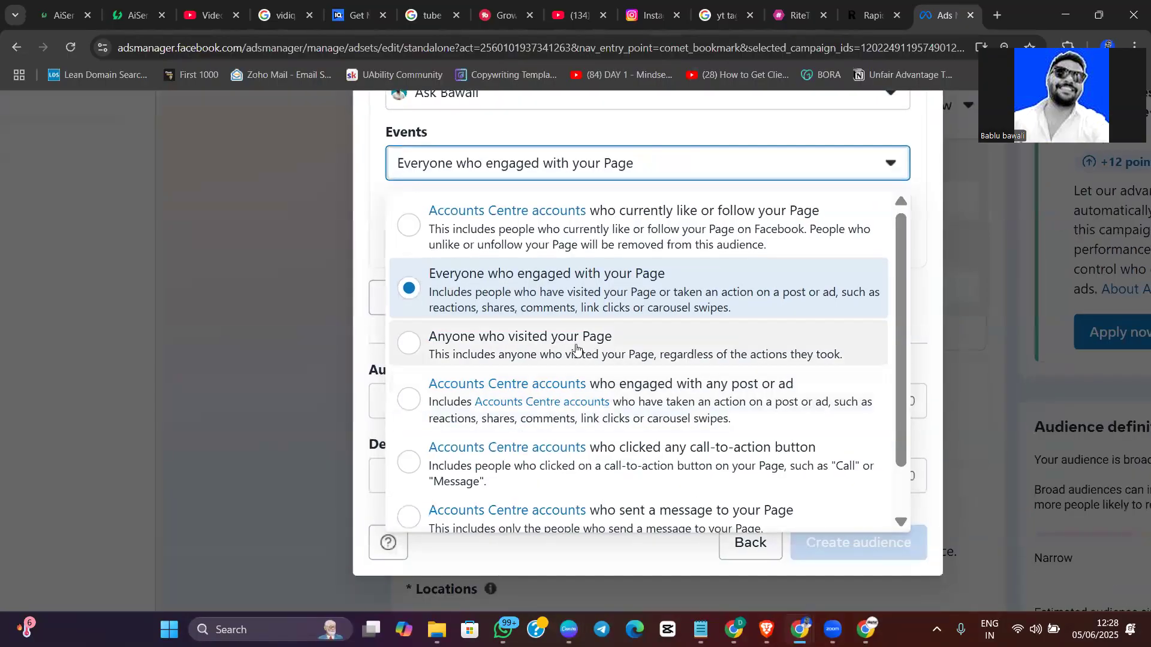
pyautogui.click(462, 363)
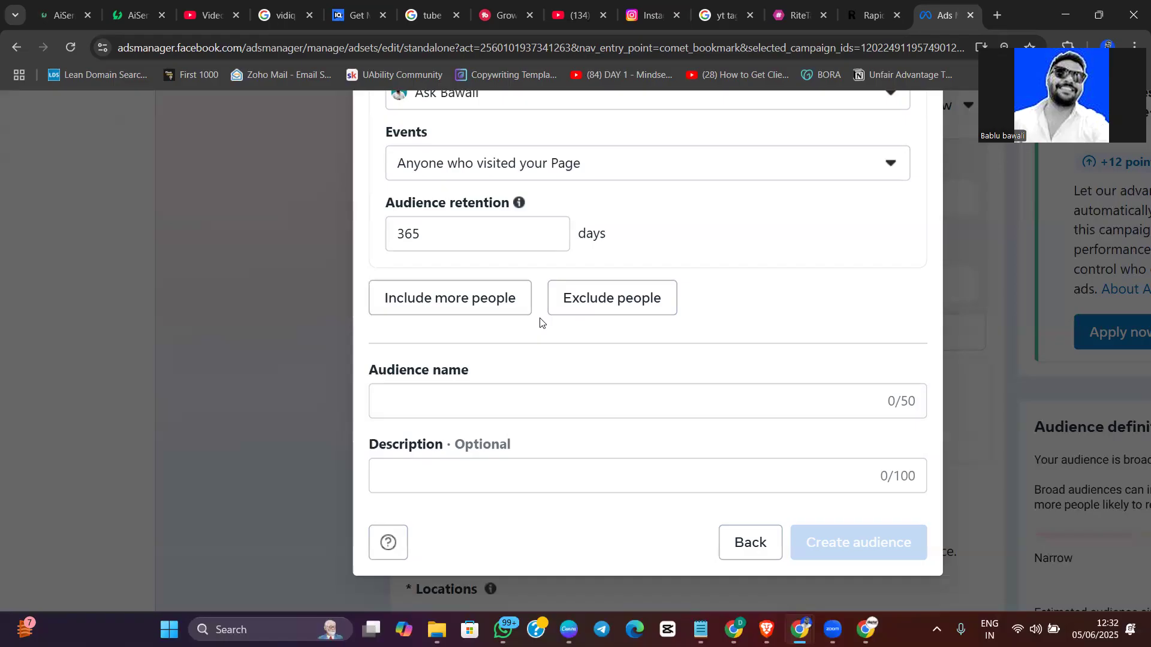
# Discard the Facebook Page custom audience without creating it
pyautogui.hotkey('ctrl', '-')
pyautogui.hotkey('ctrl', '-')
pyautogui.hotkey('ctrl', '-')
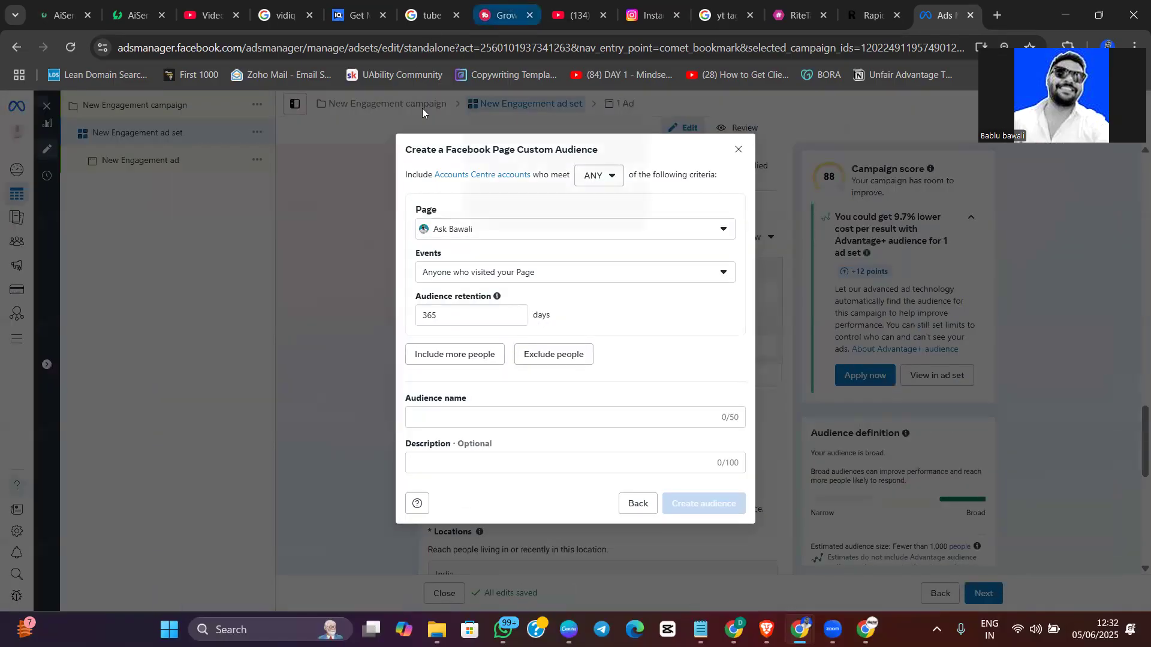
pyautogui.click(739, 151)
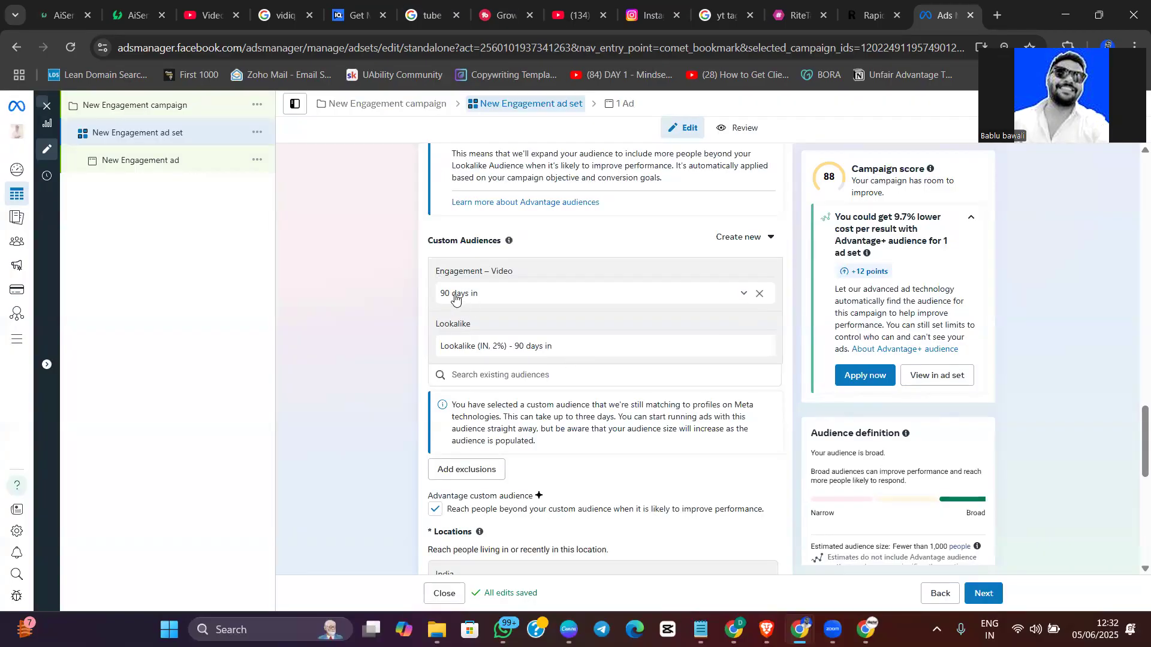
pyautogui.click(728, 246)
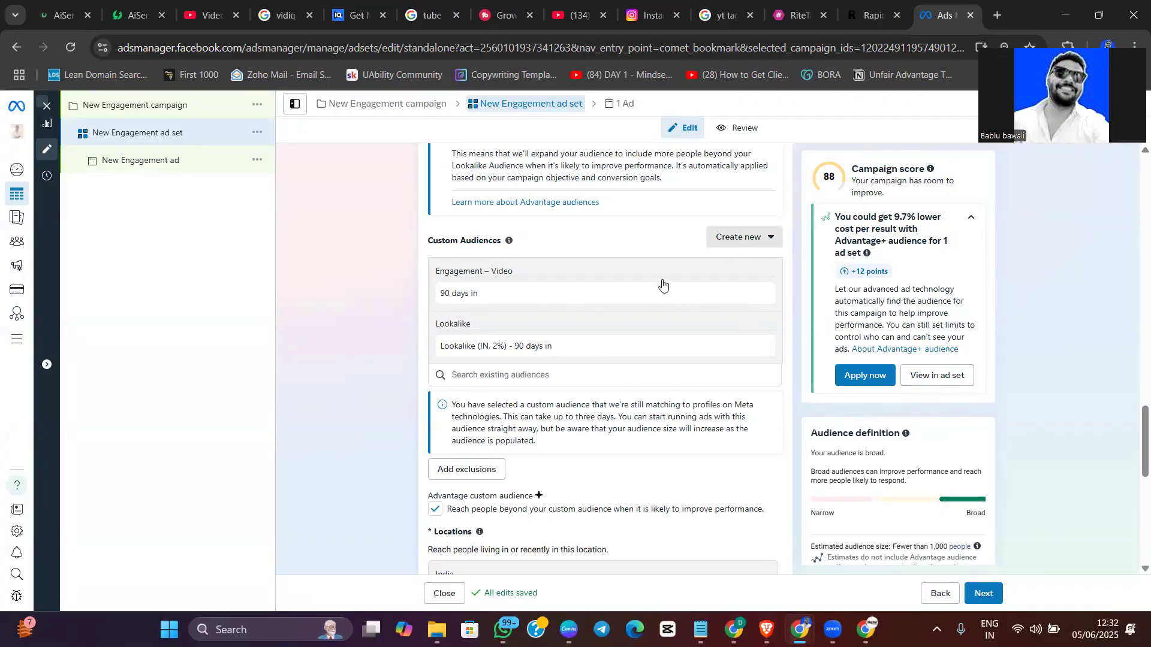
pyautogui.click(748, 275)
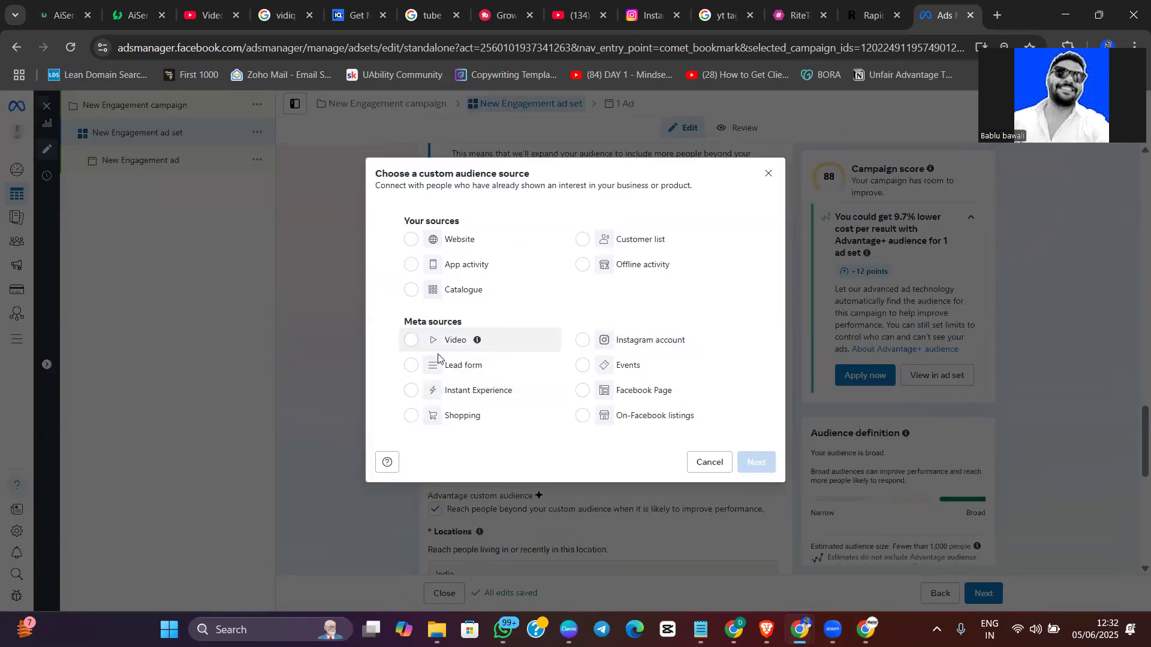
pyautogui.click(768, 173)
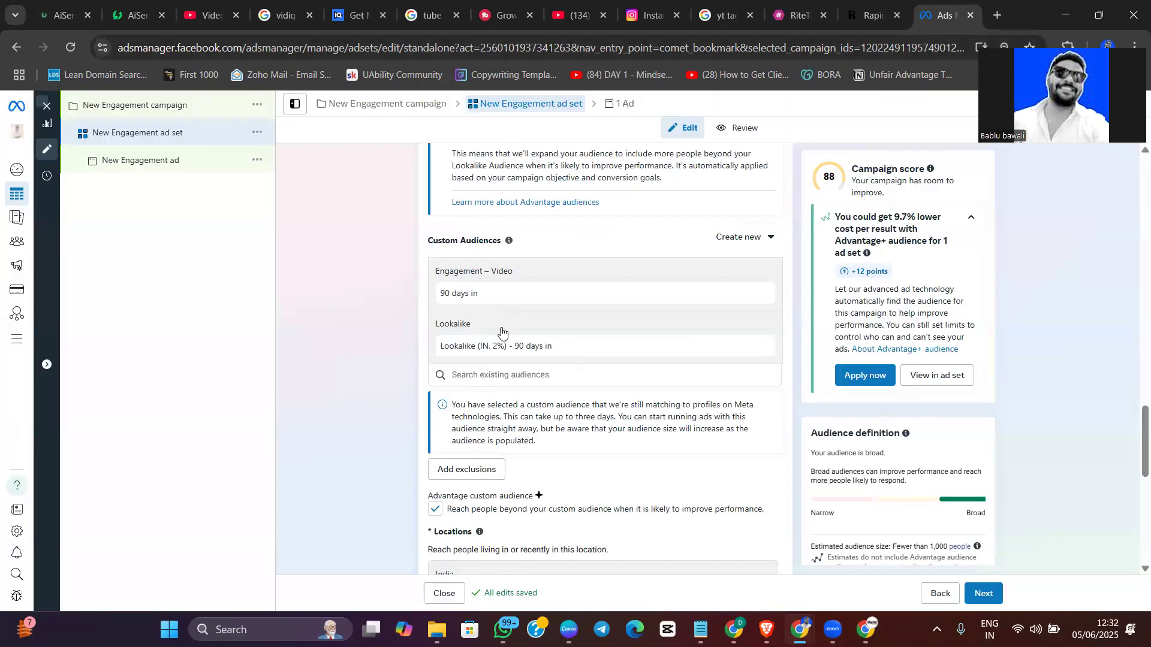